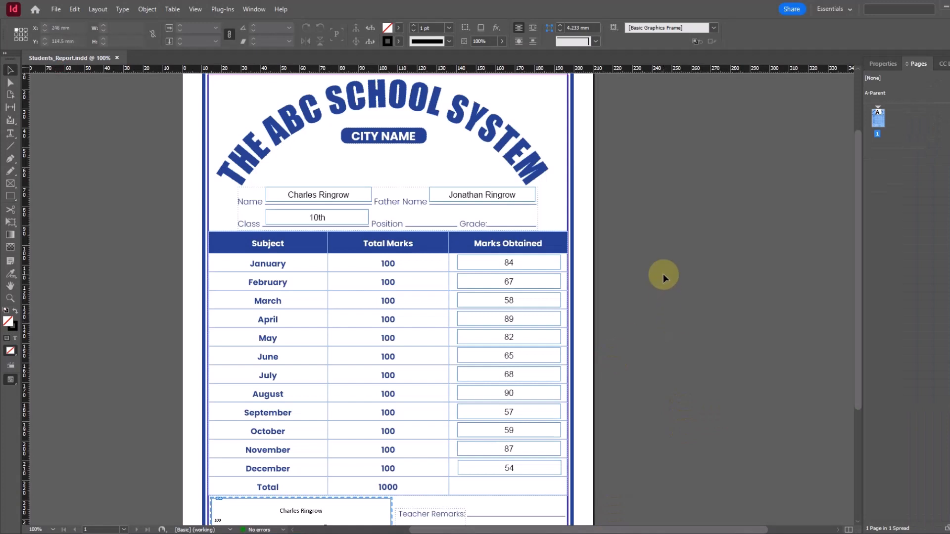
# Step: Examine the finished student report card from the header through the marks table to the performance chart, and its page list
pyautogui.scroll(-2, 616, 230)
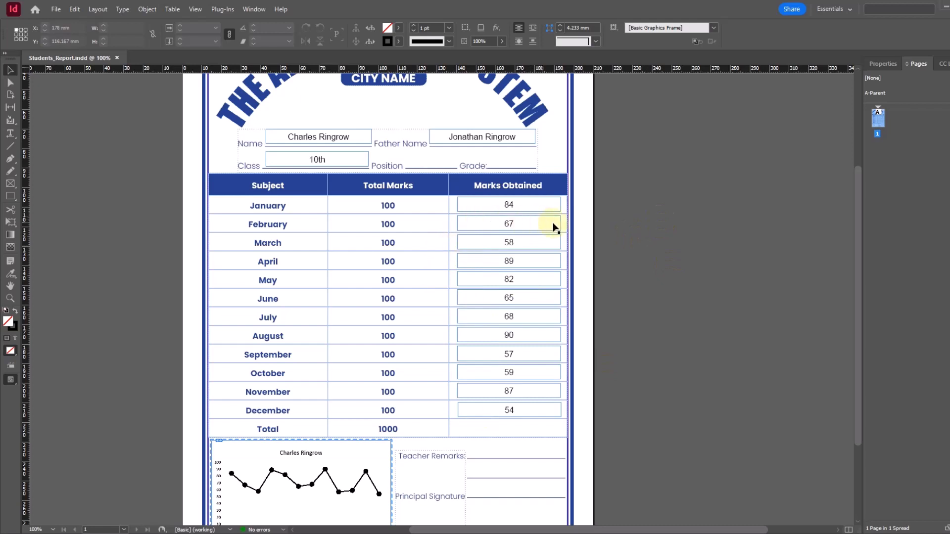
pyautogui.scroll(3, 556, 224)
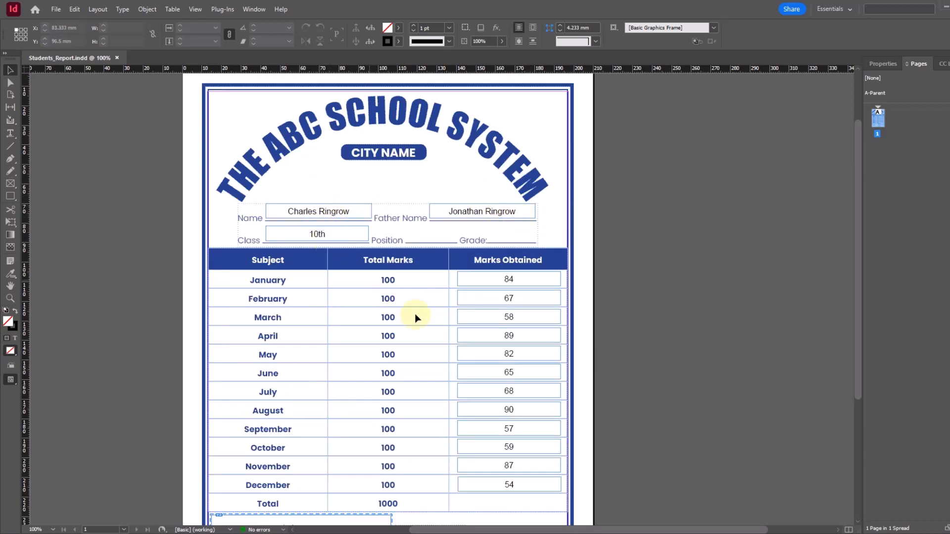
pyautogui.scroll(-6, 546, 398)
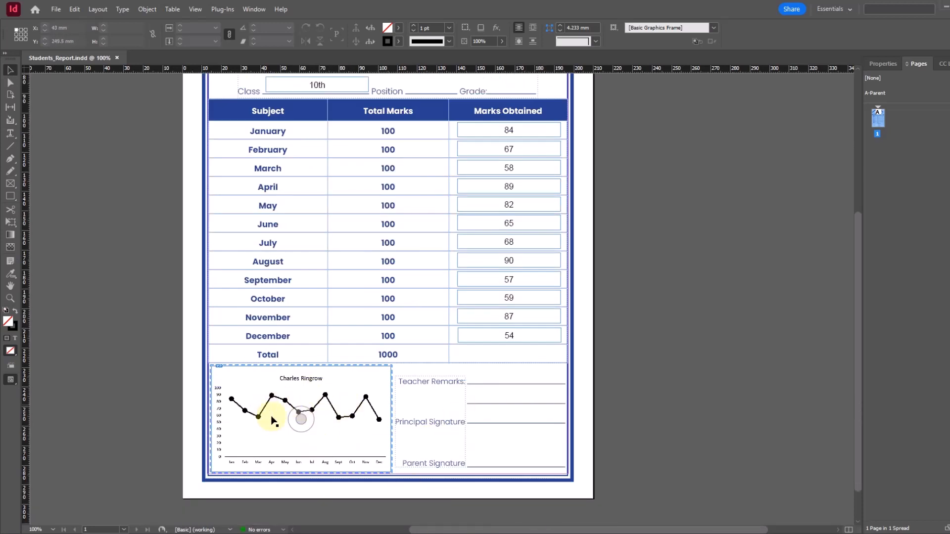
pyautogui.scroll(3, 334, 418)
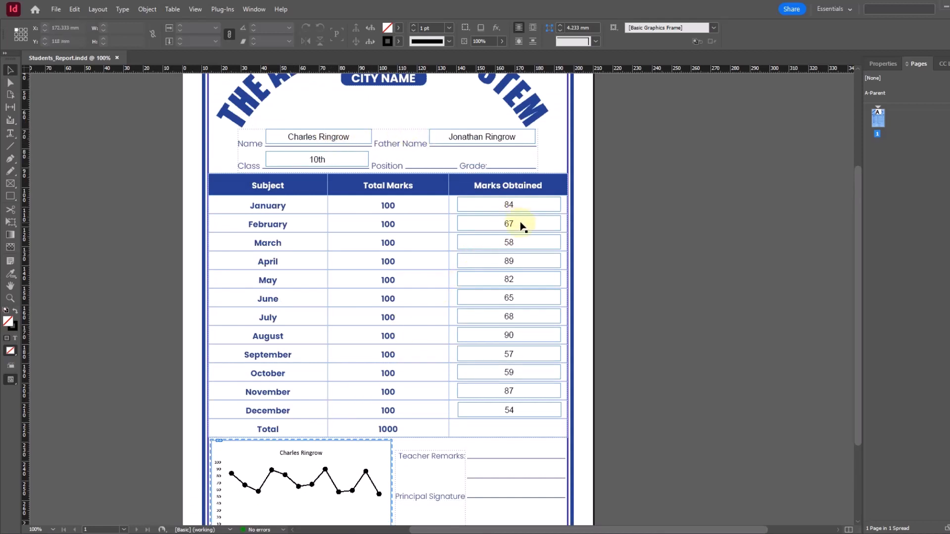
pyautogui.scroll(-3, 509, 326)
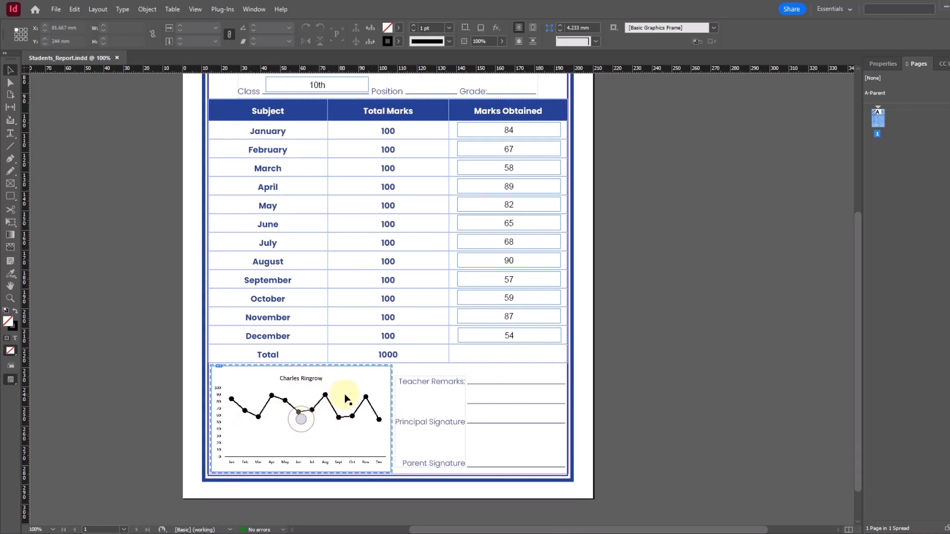
pyautogui.scroll(6, 361, 392)
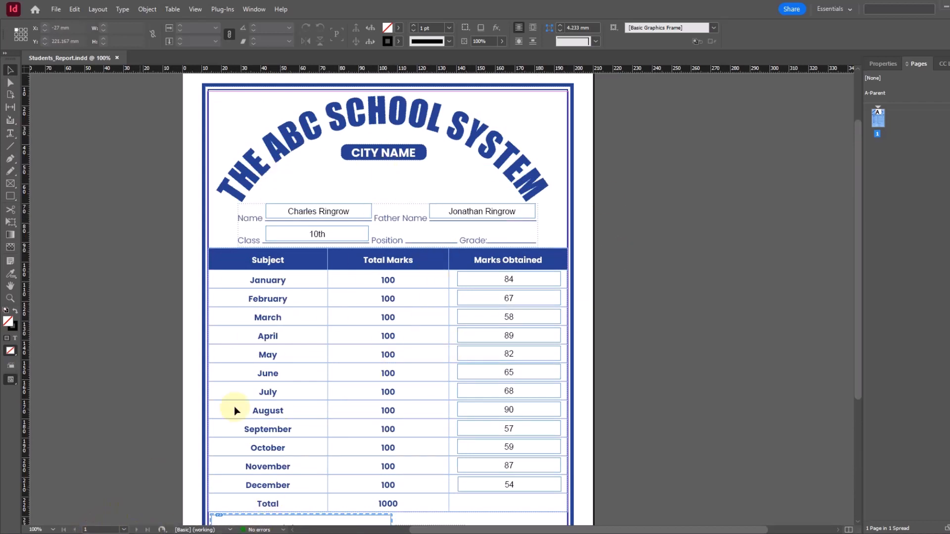
pyautogui.click(123, 530)
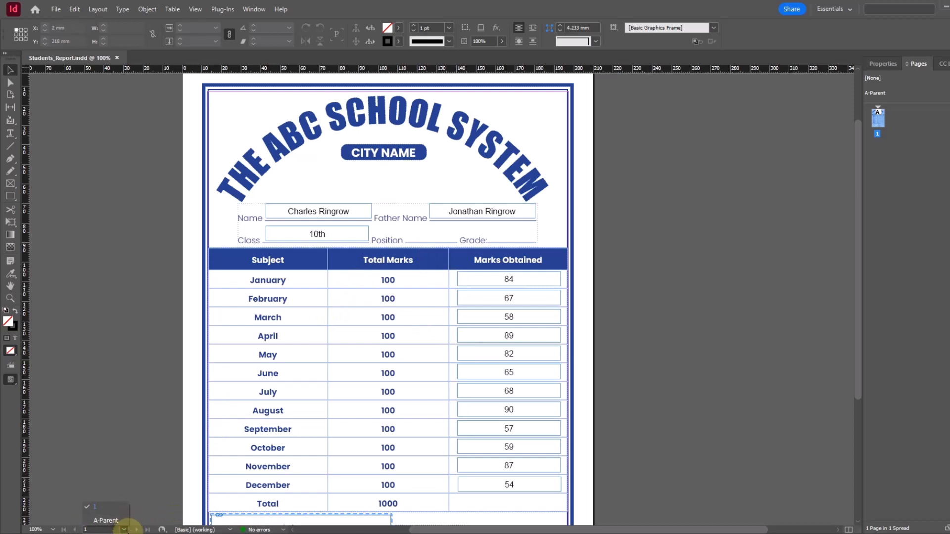
pyautogui.click(111, 448)
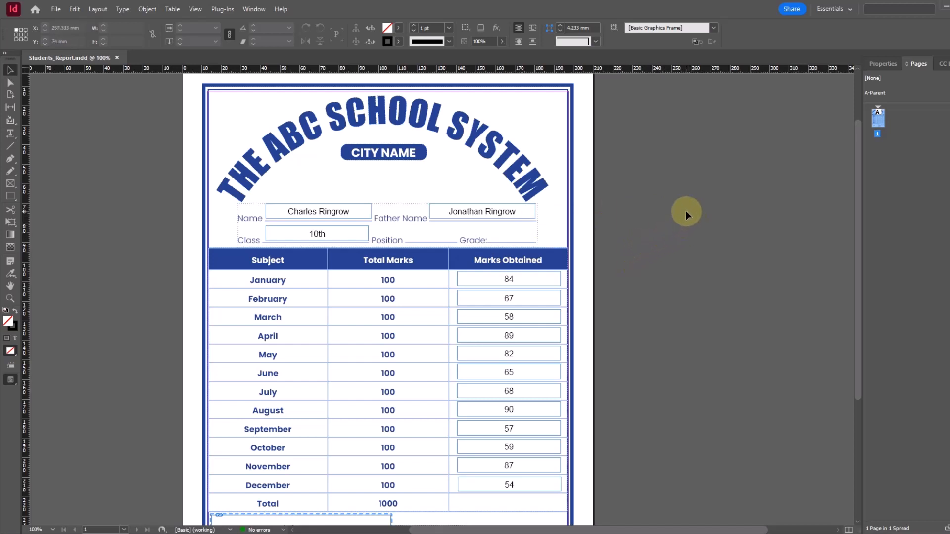
# Step: Copy the report card artwork from the A-Parent page of Students_Report.indd and close that document
pyautogui.doubleClick(877, 94)
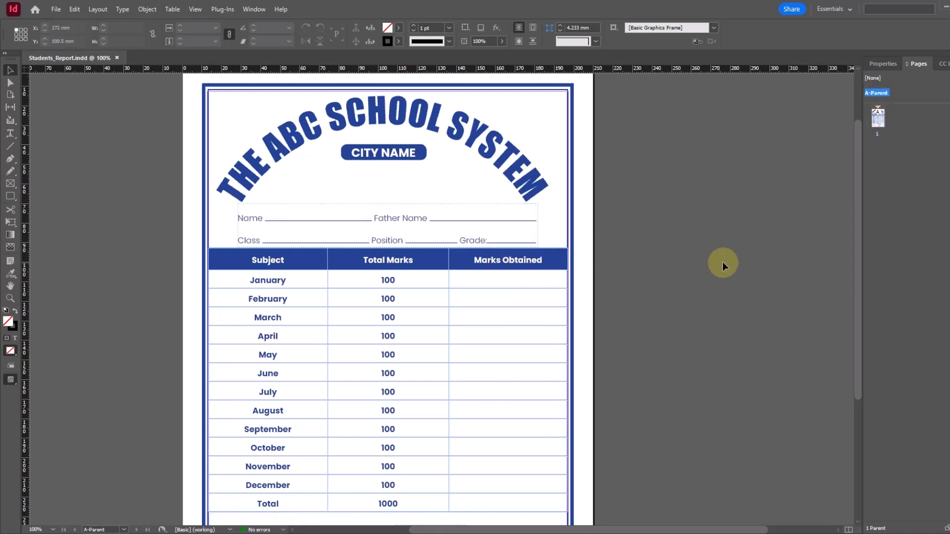
pyautogui.click(479, 259)
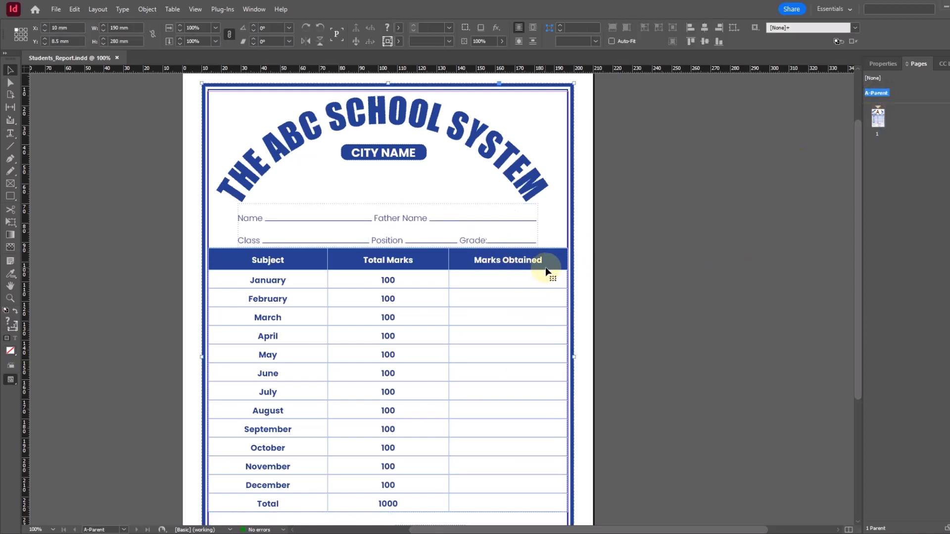
pyautogui.click(117, 57)
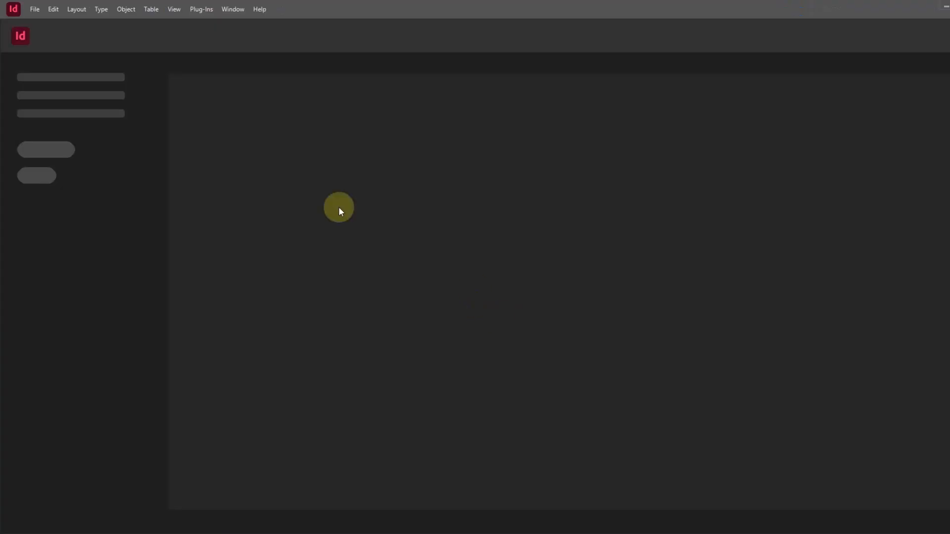
# Step: Create a new one-page A4 portrait document with Facing Pages turned off
pyautogui.hotkey('ctrl', 'n')
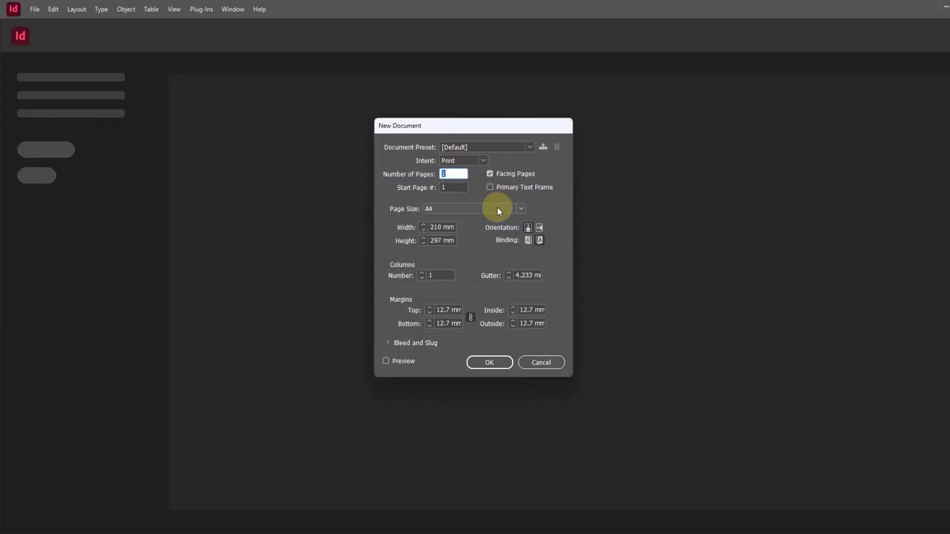
pyautogui.click(499, 174)
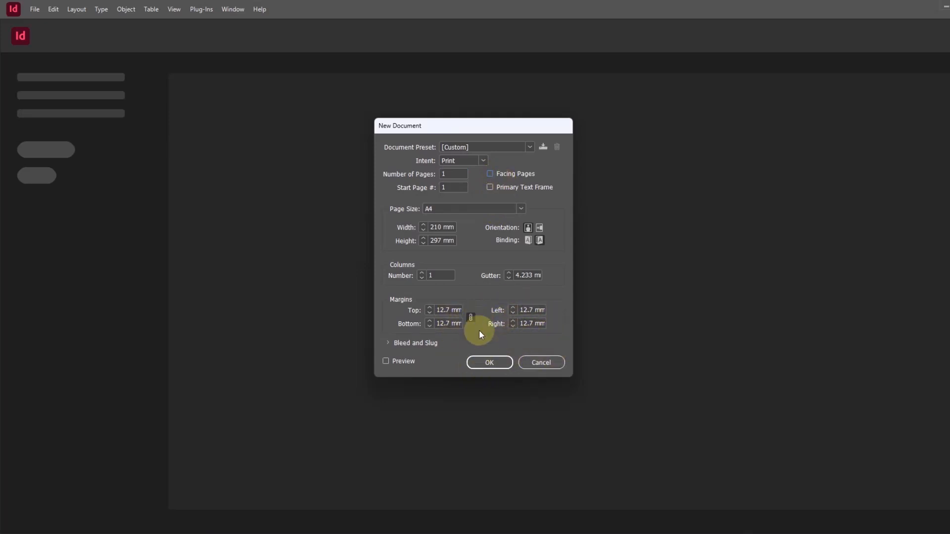
pyautogui.click(493, 363)
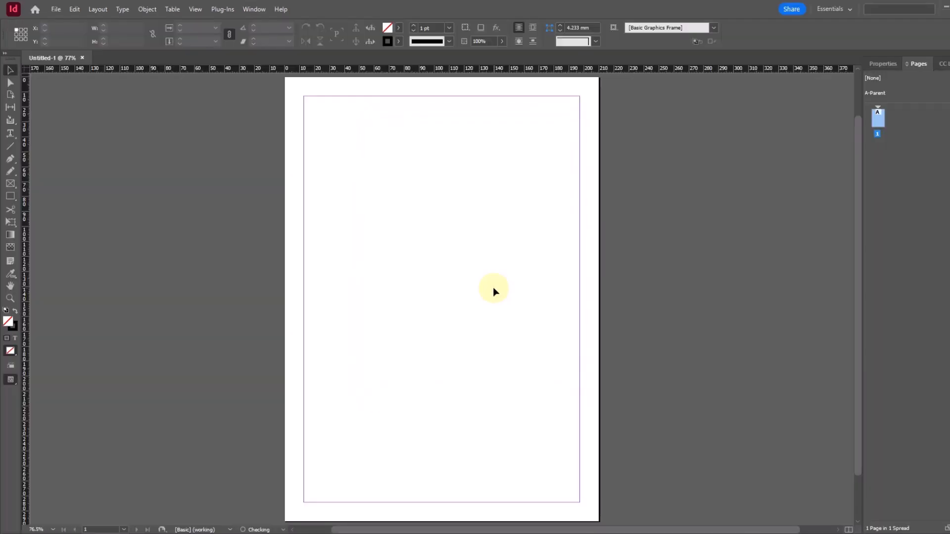
# Step: Paste the copied report card artwork in place on the new document's A-Parent page
pyautogui.doubleClick(876, 93)
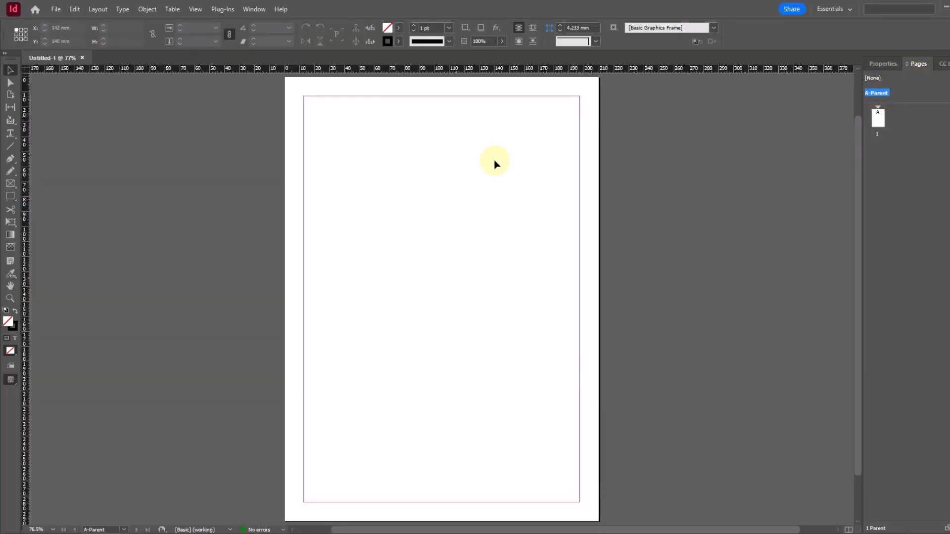
pyautogui.click(74, 9)
pyautogui.click(96, 106)
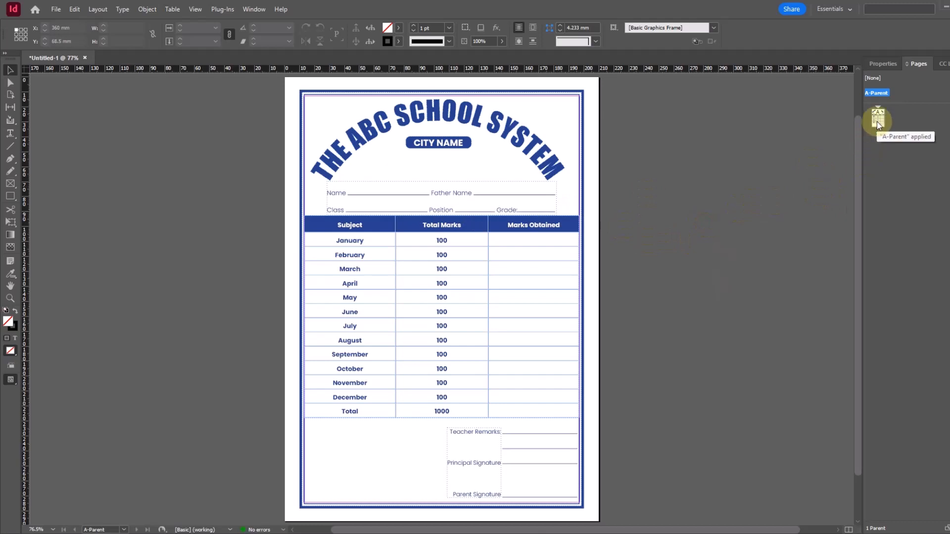
# Step: Save the document as new_data_file in the dataMergeMethod folder, reached through the dataMerge shortcut on the Desktop
pyautogui.hotkey('ctrl', 's')
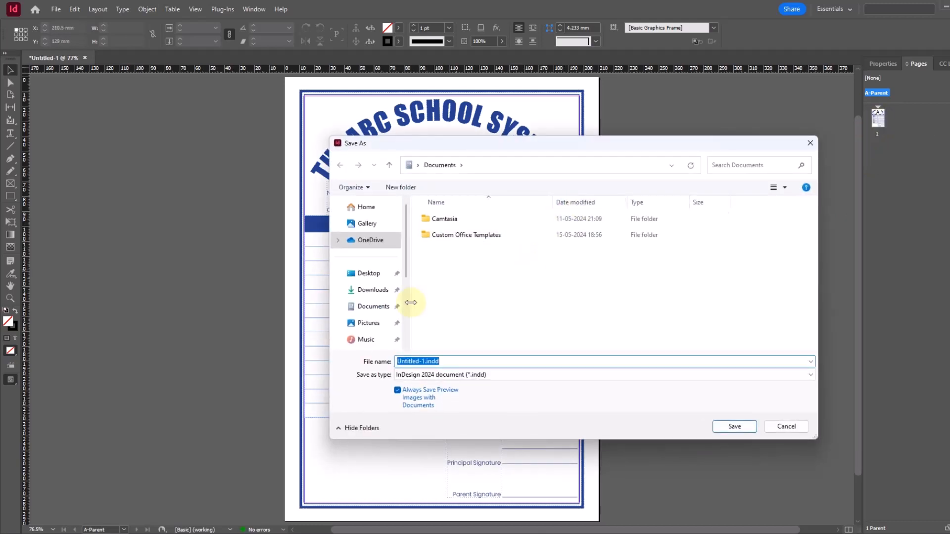
pyautogui.click(376, 276)
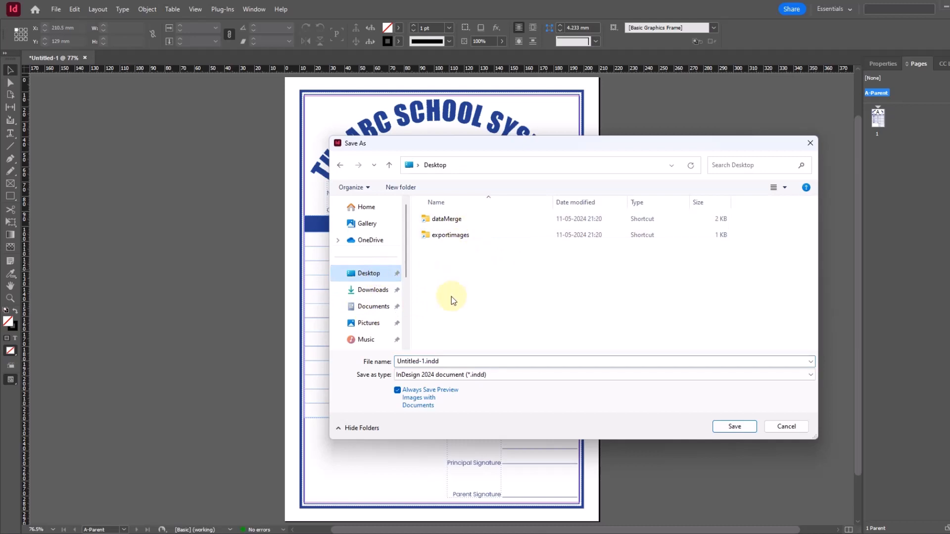
pyautogui.doubleClick(448, 219)
pyautogui.click(472, 361)
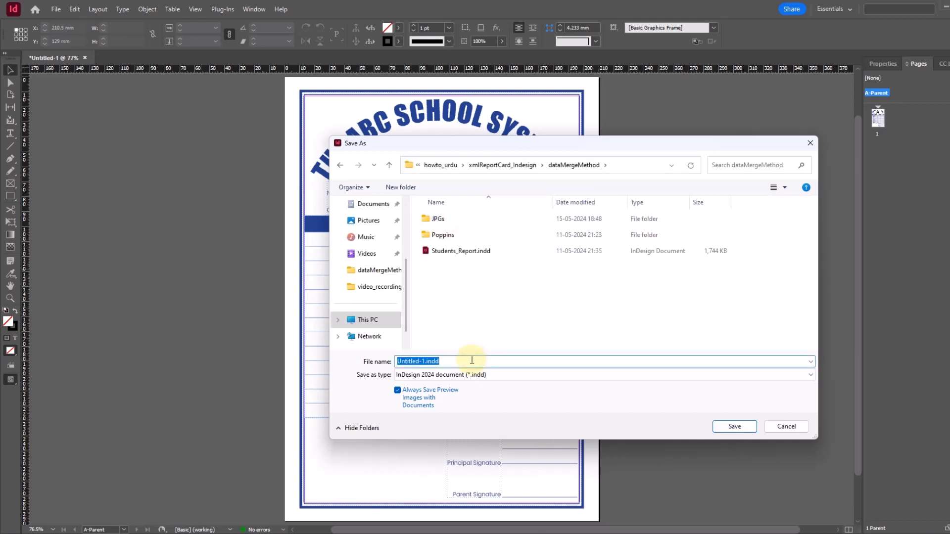
pyautogui.write('new_data_file')
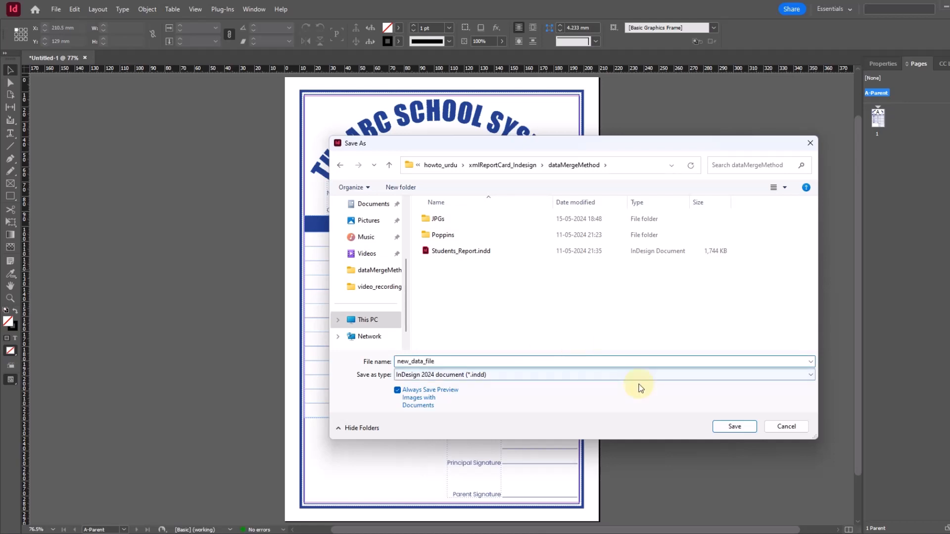
pyautogui.click(732, 426)
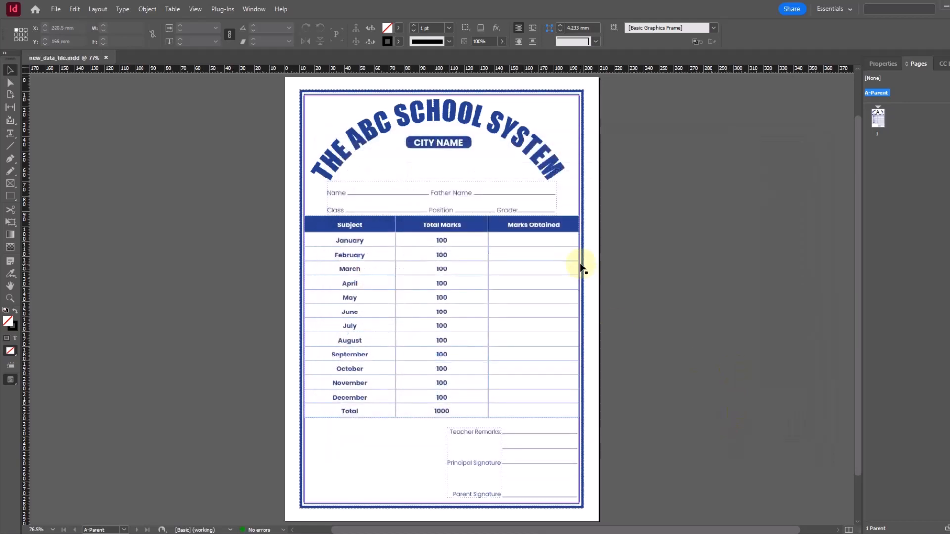
# Step: Switch from the parent page to page 1 and display the document's paragraph styles
pyautogui.hotkey('ctrl', 'space')
pyautogui.moveTo(316, 143)
pyautogui.mouseDown()
pyautogui.moveTo(625, 310)
pyautogui.moveTo(671, 244)
pyautogui.mouseUp()
pyautogui.press('space')
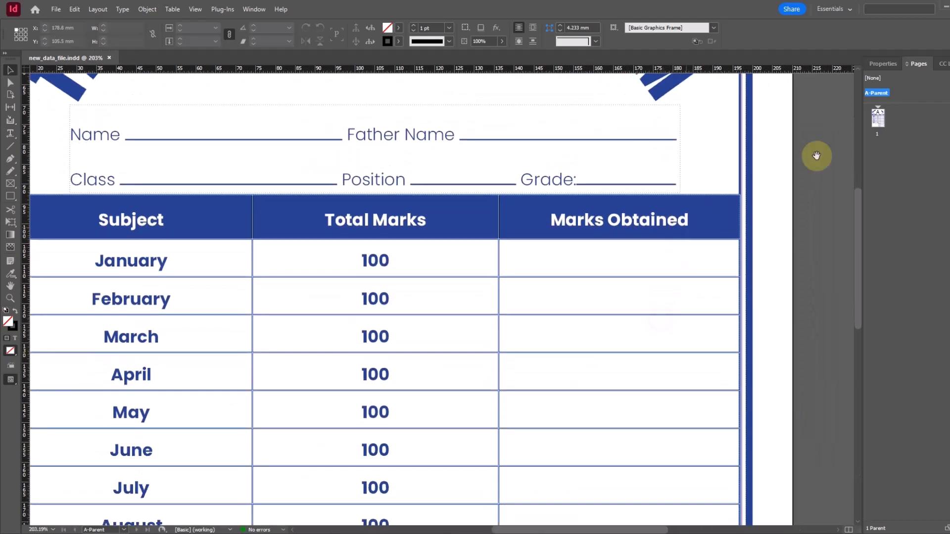
pyautogui.doubleClick(879, 118)
pyautogui.keyDown('ctrl'); pyautogui.keyDown('alt'); pyautogui.click(521, 250); pyautogui.keyUp('alt'); pyautogui.keyUp('ctrl')
pyautogui.keyDown('ctrl'); pyautogui.keyDown('alt'); pyautogui.click(521, 250); pyautogui.keyUp('alt'); pyautogui.keyUp('ctrl')
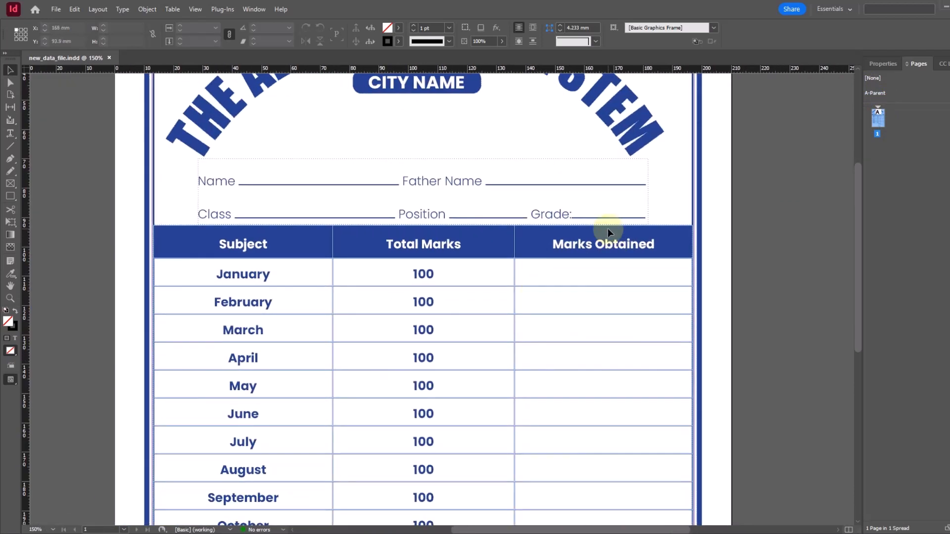
pyautogui.press('F11')
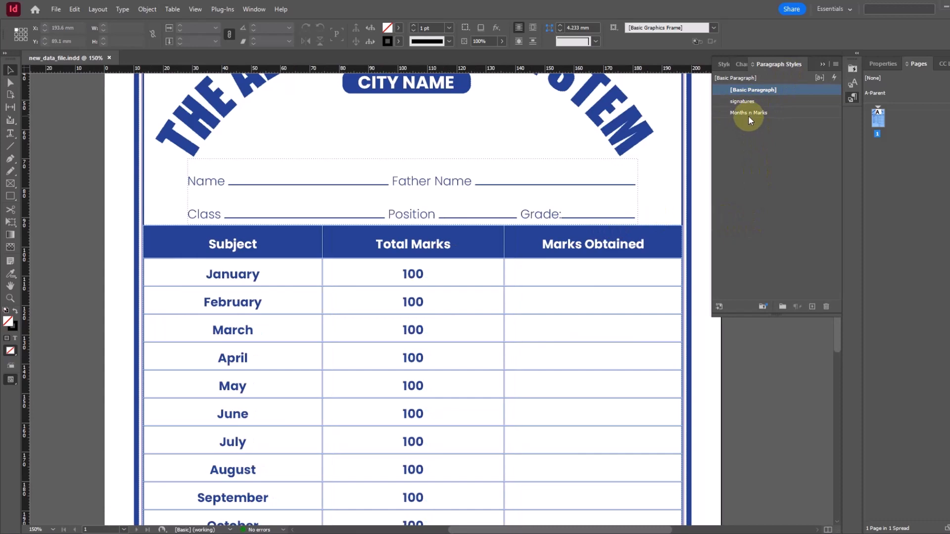
# Step: Draw an empty text frame about 53.4 mm wide and 6.7 mm high above the Name line
pyautogui.scroll(-5, 376, 302)
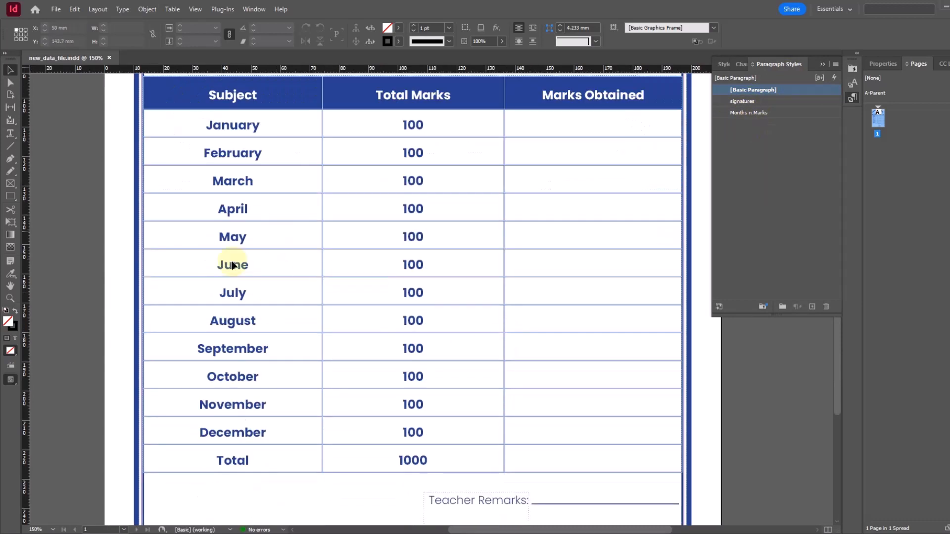
pyautogui.scroll(8, 354, 355)
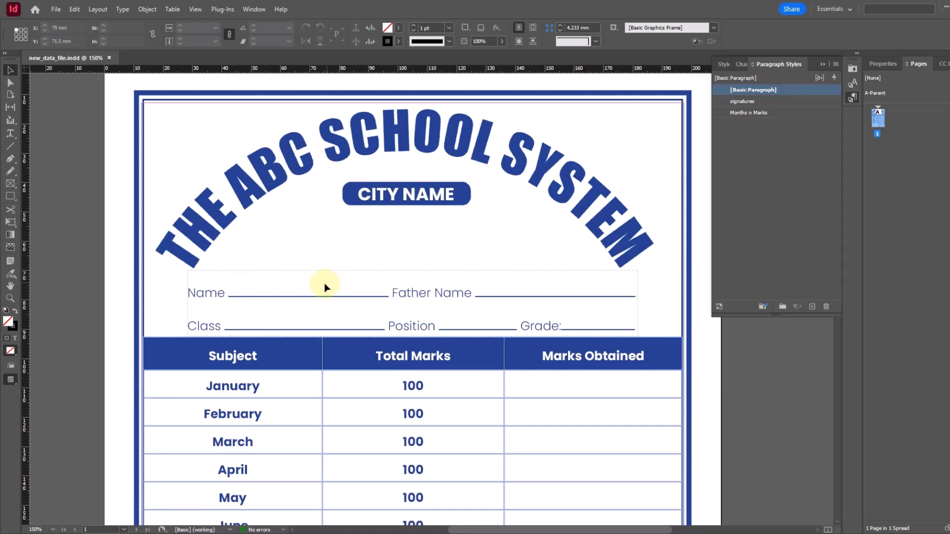
pyautogui.moveTo(471, 328); pyautogui.dragTo(417, 259)
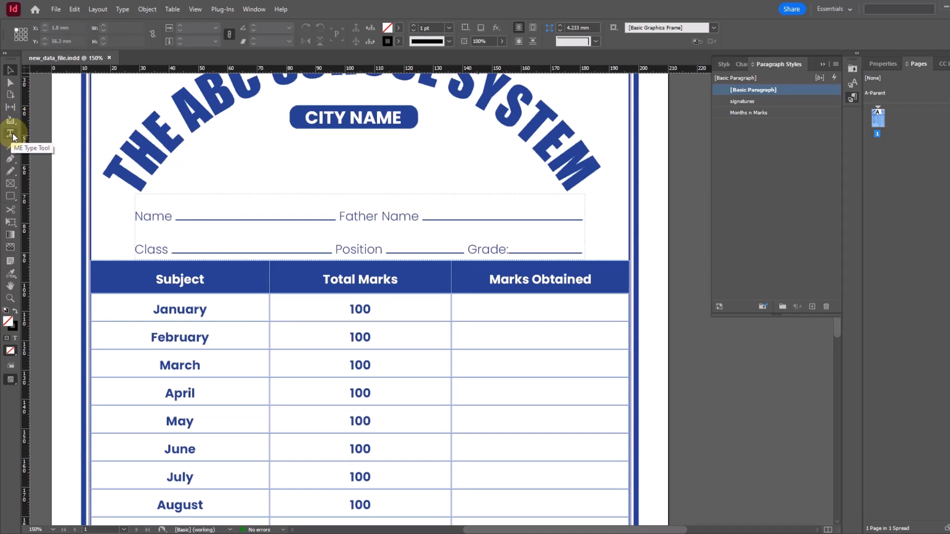
pyautogui.moveTo(13, 141); pyautogui.dragTo(44, 171)
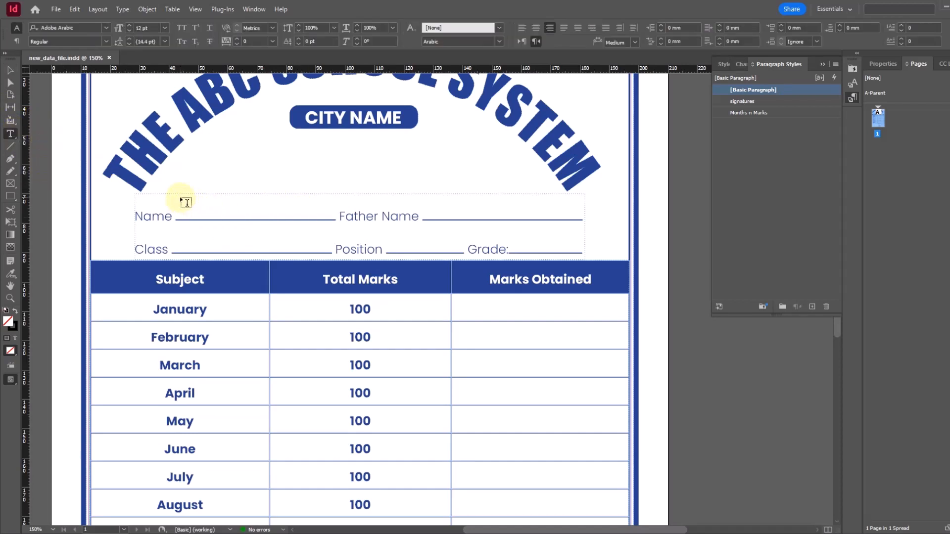
pyautogui.moveTo(177, 197); pyautogui.dragTo(333, 216)
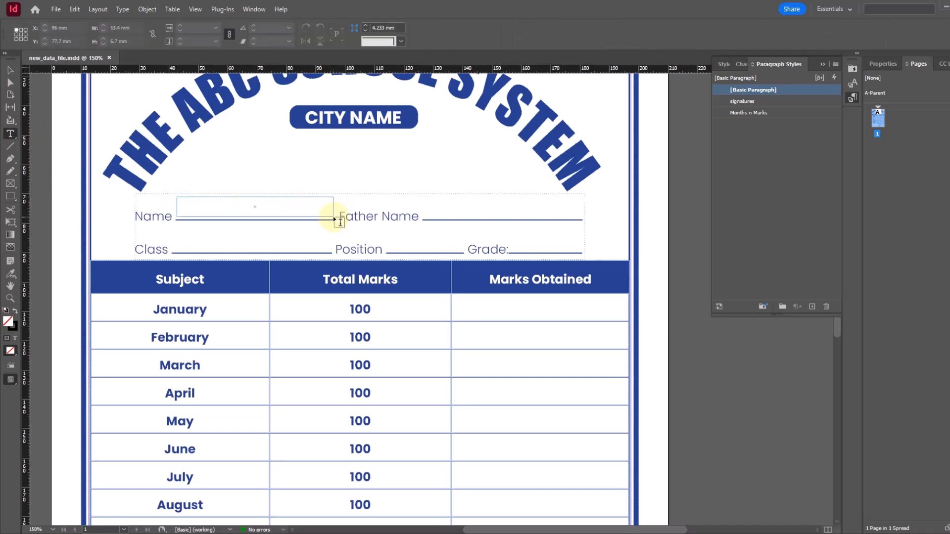
pyautogui.click(10, 71)
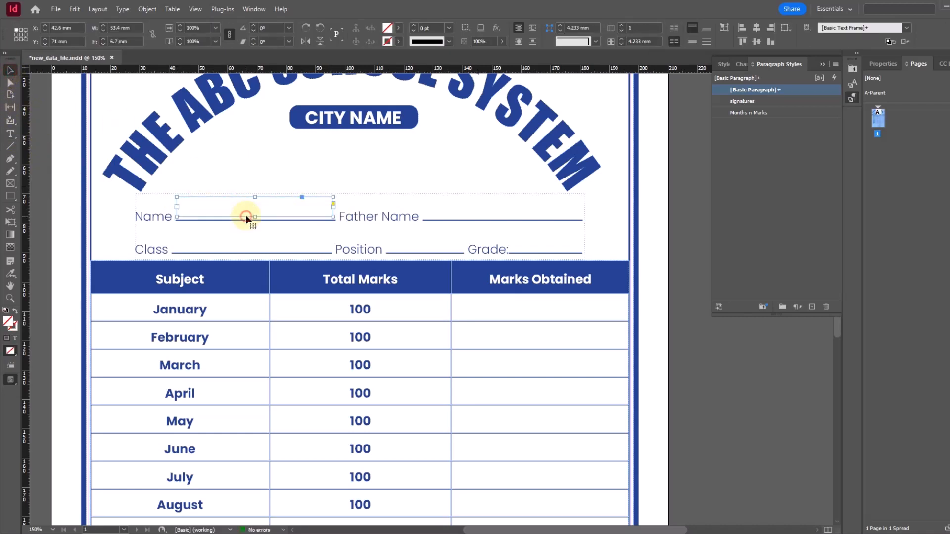
# Step: Duplicate the Name text frame onto the Father Name line and the Class line
pyautogui.moveTo(246, 215); pyautogui.dragTo(266, 241)
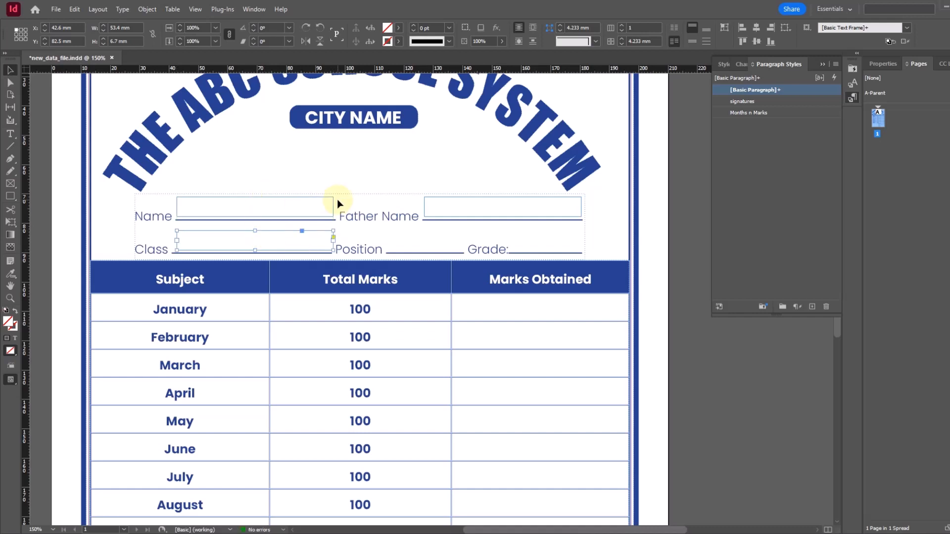
pyautogui.click(297, 208)
pyautogui.click(454, 208)
pyautogui.click(278, 243)
# Step: Duplicate the Class text frame into the Marks Obtained cell of the January row
pyautogui.scroll(-3, 307, 245)
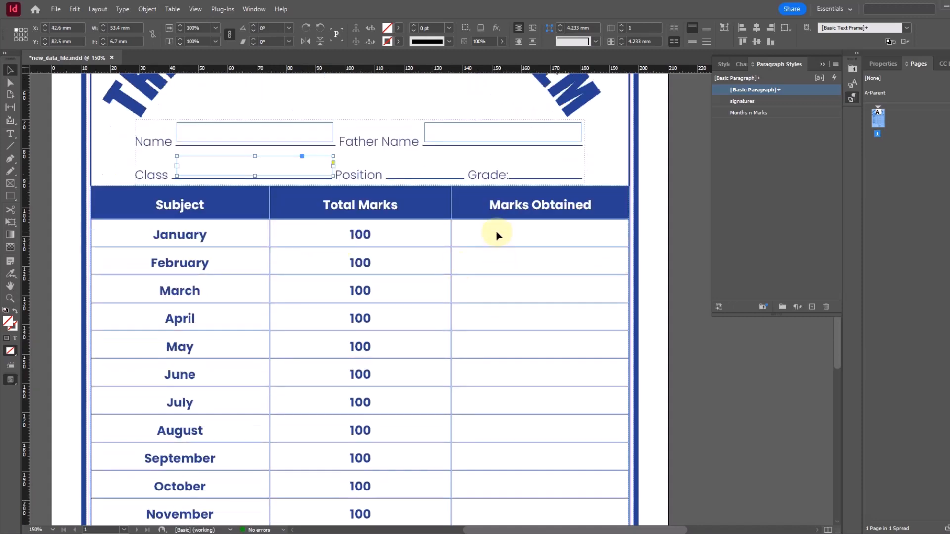
pyautogui.scroll(-2, 564, 391)
pyautogui.scroll(4, 529, 366)
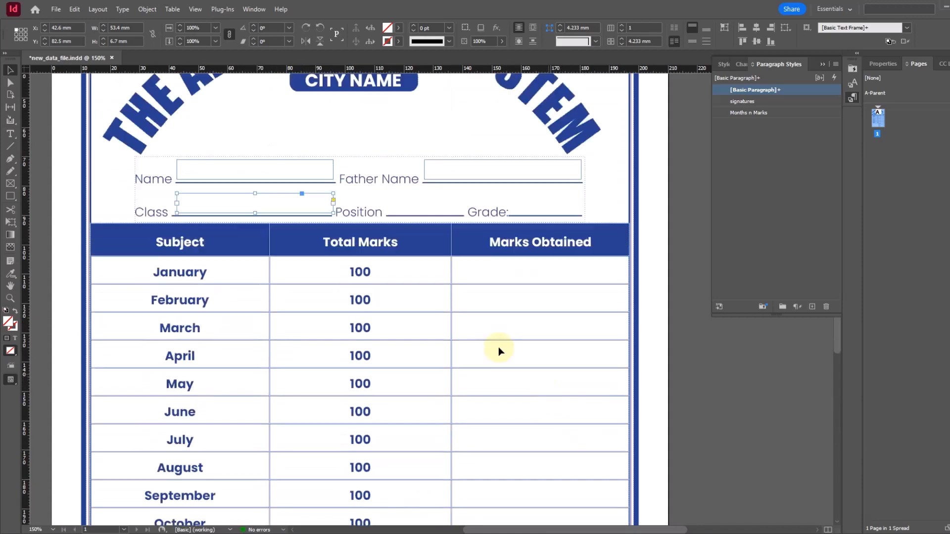
pyautogui.click(273, 204)
pyautogui.moveTo(274, 204); pyautogui.dragTo(562, 272)
# Step: Duplicate the January text frame straight down into the Marks Obtained cell of the February row
pyautogui.scroll(-3, 575, 282)
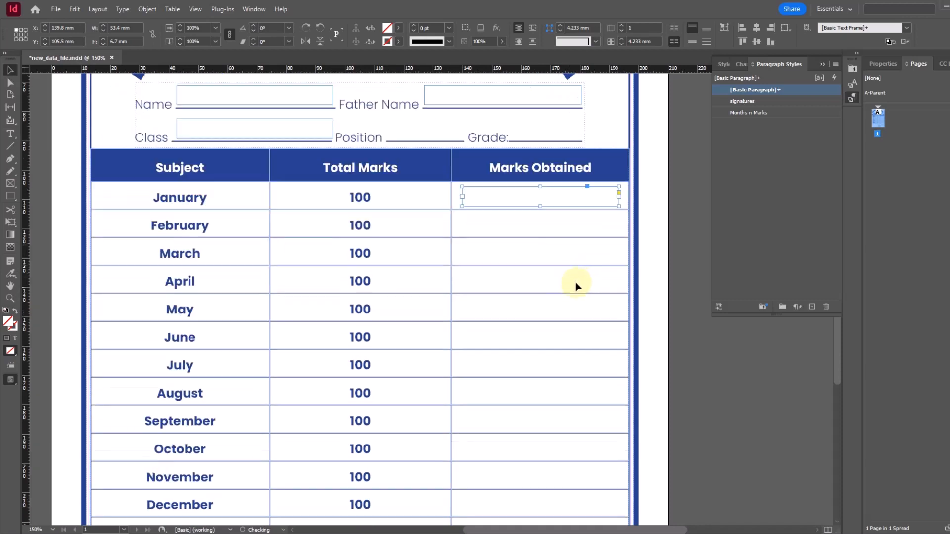
pyautogui.scroll(-3, 575, 282)
pyautogui.moveTo(578, 127); pyautogui.dragTo(582, 154)
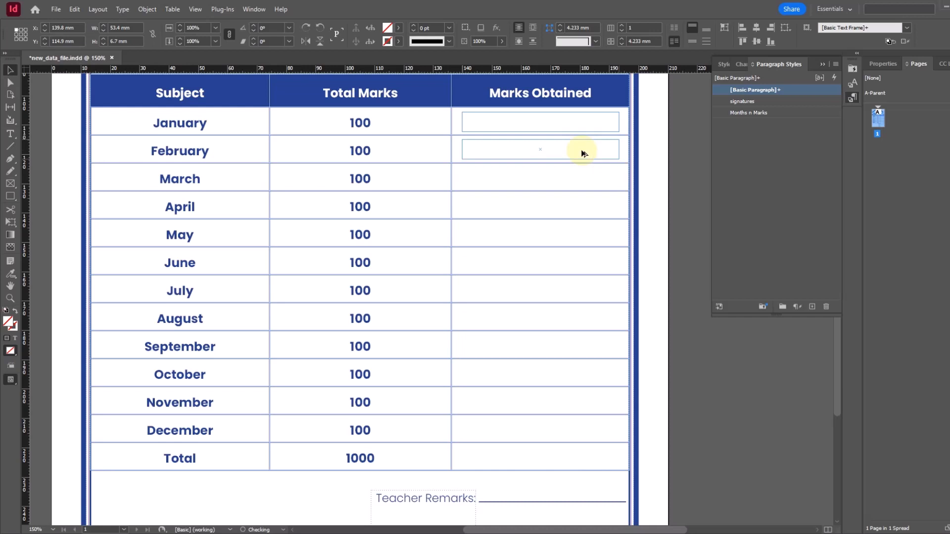
# Step: Repeat the last frame duplication with Transform Again to fill the Marks Obtained cells of March, April and May
pyautogui.click(147, 10)
pyautogui.moveTo(167, 21)
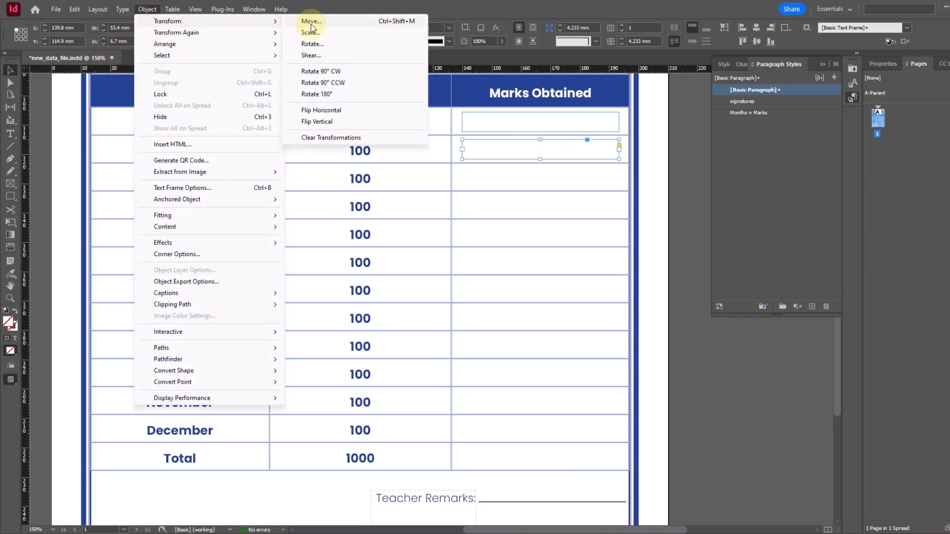
pyautogui.moveTo(216, 34)
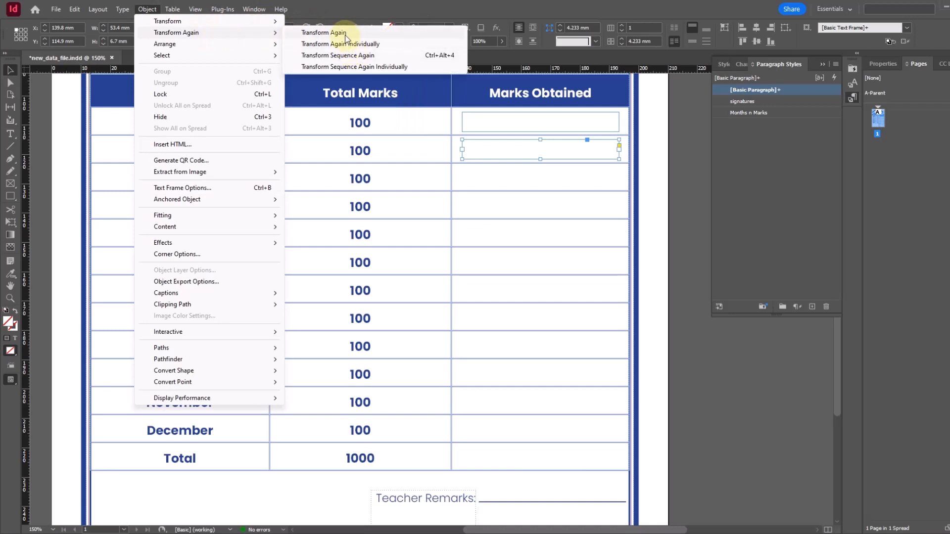
pyautogui.click(352, 55)
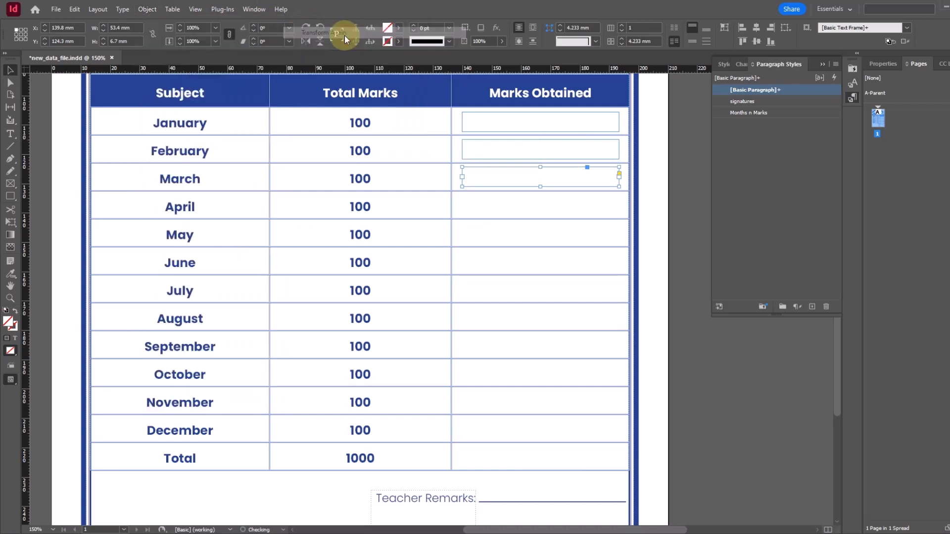
pyautogui.click(152, 14)
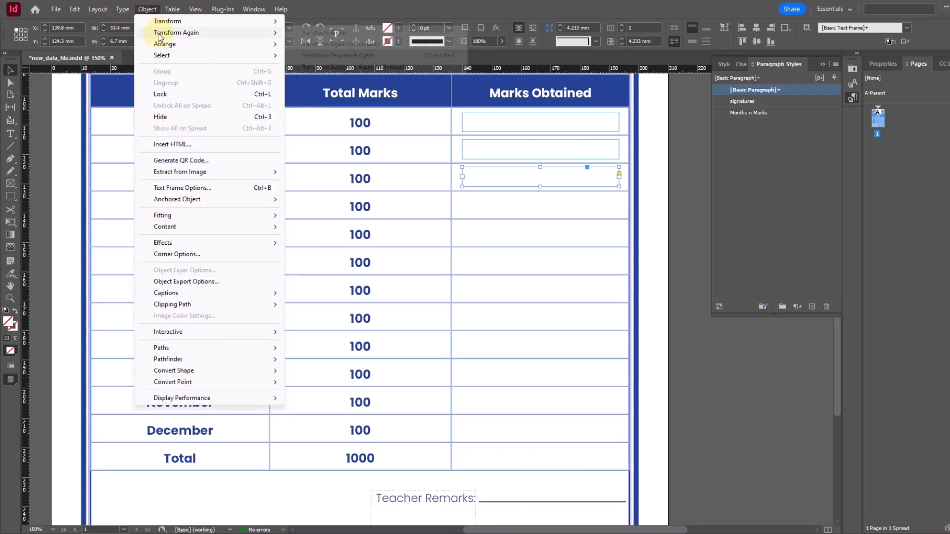
pyautogui.moveTo(163, 34)
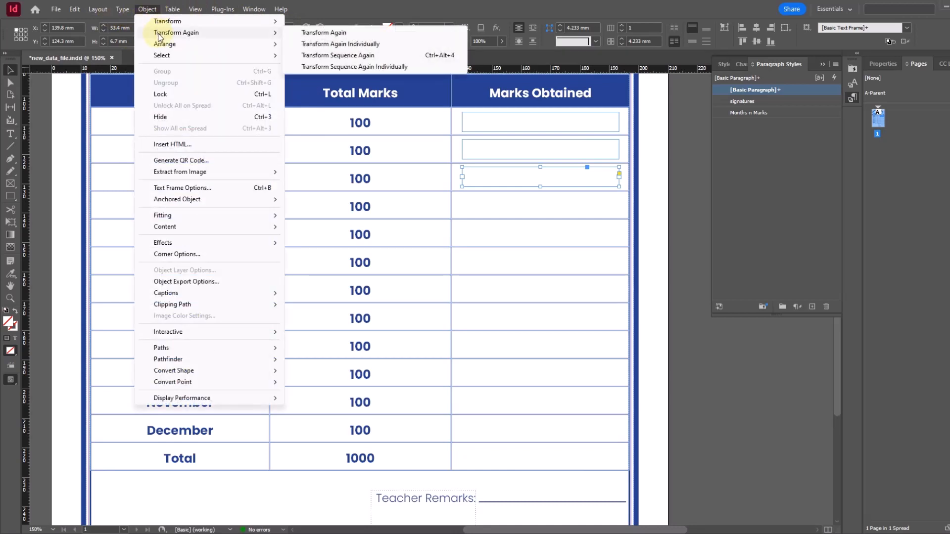
pyautogui.click(332, 32)
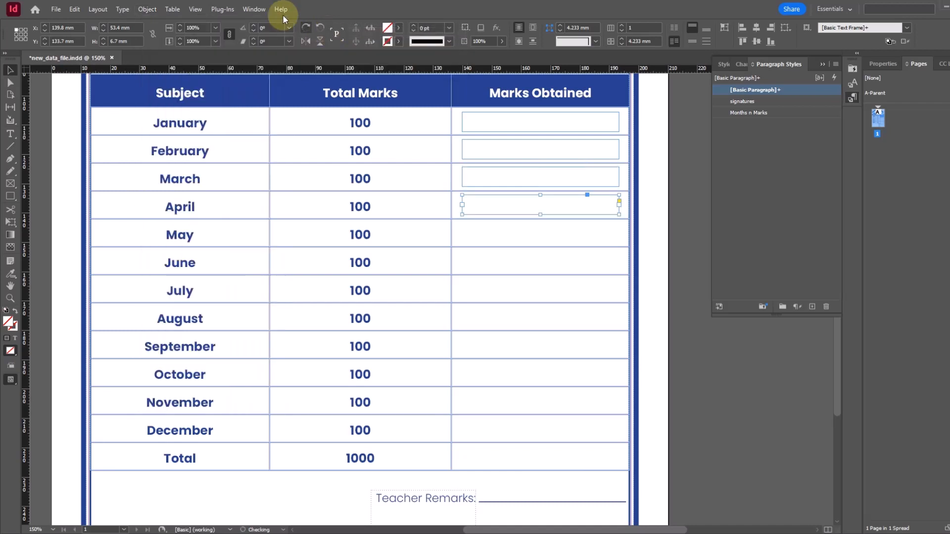
pyautogui.click(150, 10)
pyautogui.moveTo(158, 33)
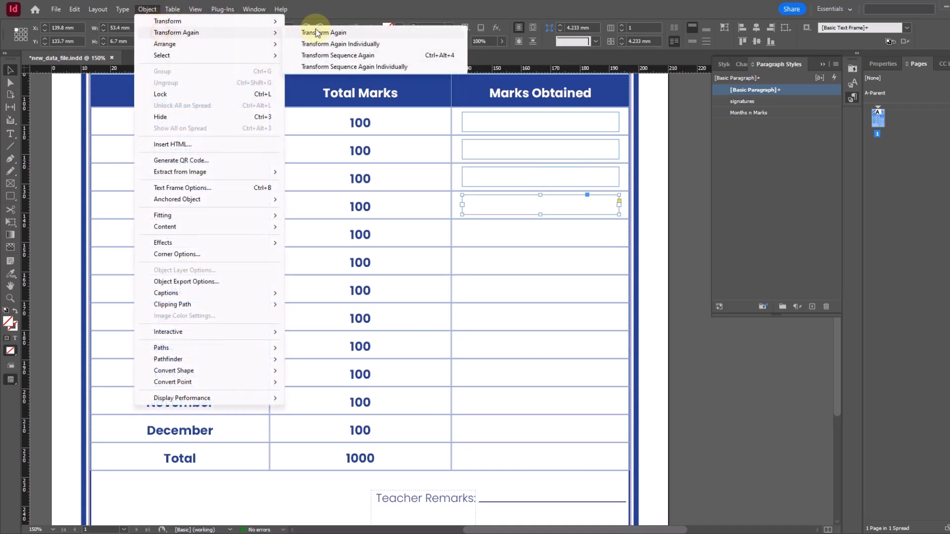
pyautogui.click(310, 30)
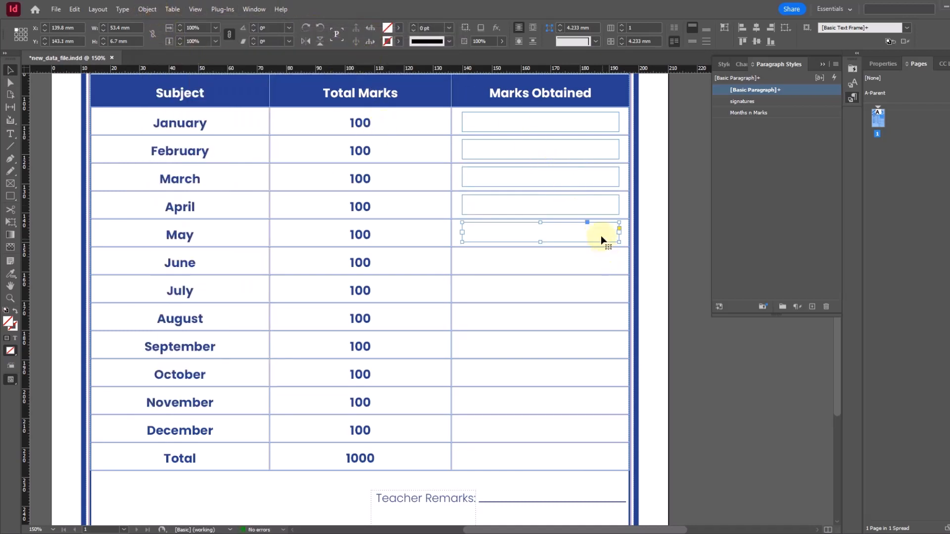
# Step: Repeat the transformation three more times to place text frames in the June, July and August cells
pyautogui.hotkey('ctrl', 'alt', '3')
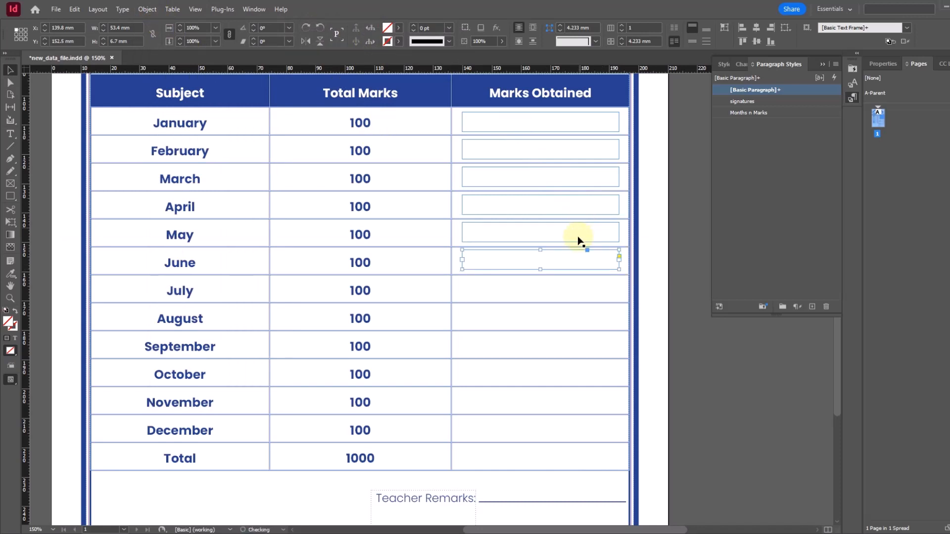
pyautogui.hotkey('ctrl', 'alt', '3')
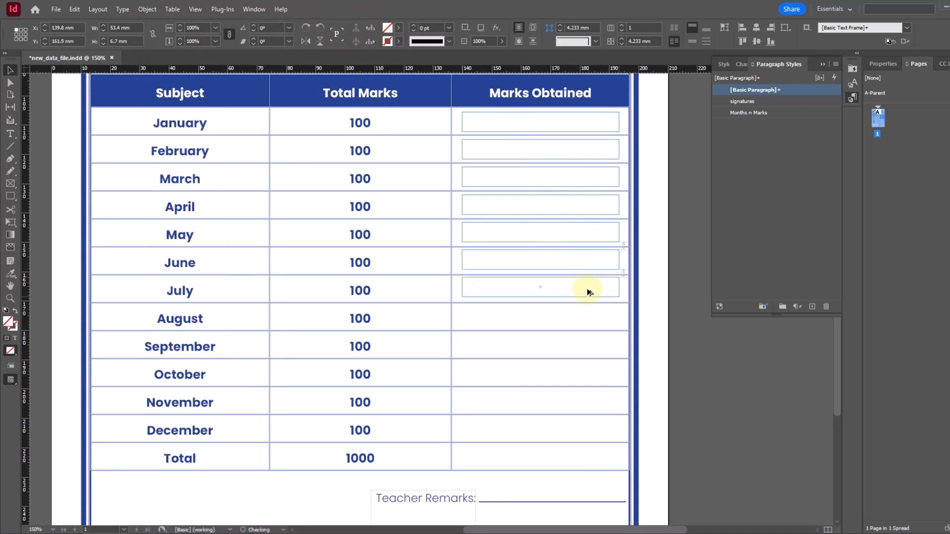
pyautogui.hotkey('ctrl', 'alt', '3')
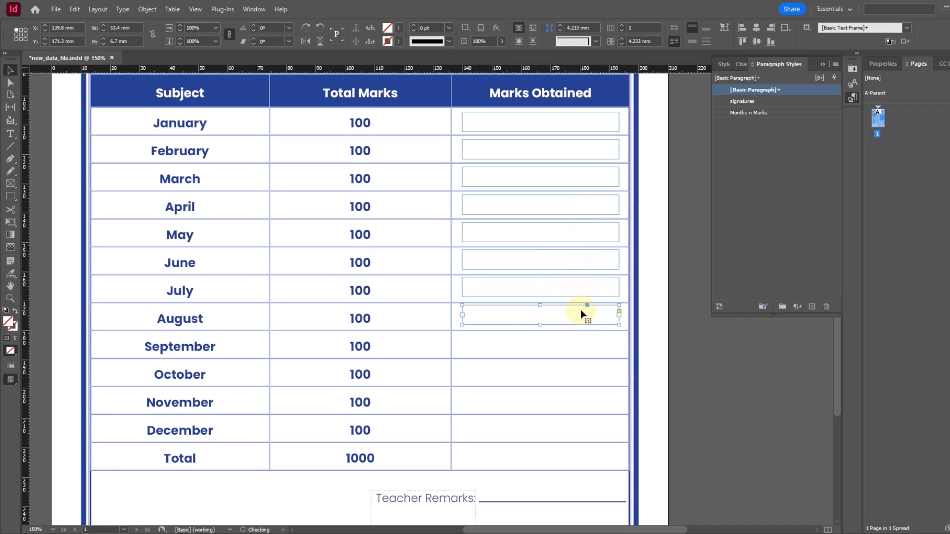
# Step: Duplicate the text frame into the September and October cells, and nudge the October copy slightly upward
pyautogui.moveTo(582, 315); pyautogui.dragTo(585, 376)
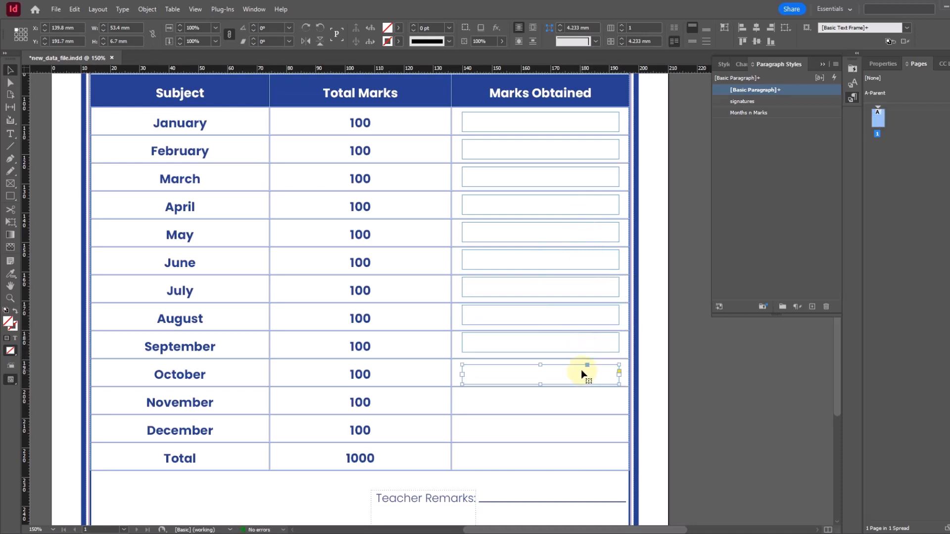
pyautogui.press('Up')
pyautogui.press('Up')
# Step: Nudge the September, July, August and June text frames slightly down to center them in their rows
pyautogui.click(578, 345)
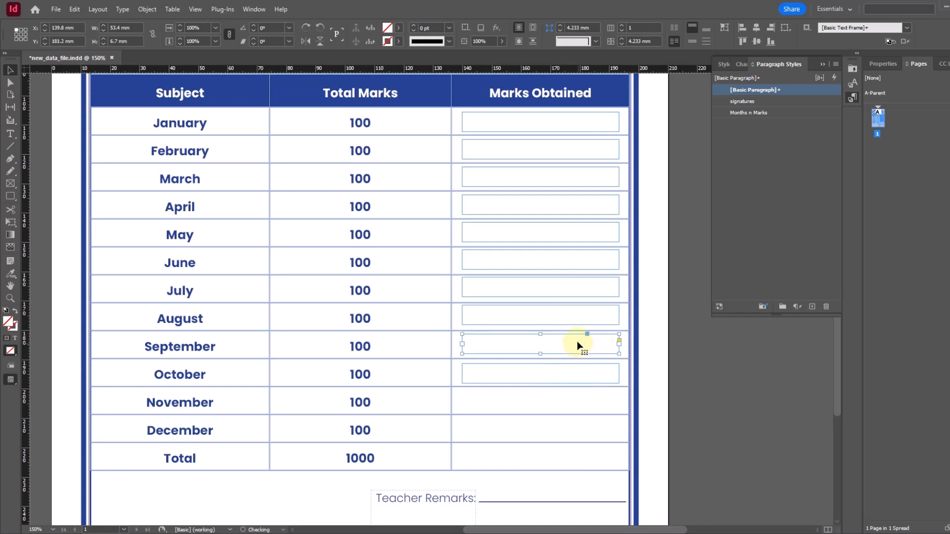
pyautogui.click(575, 291)
pyautogui.click(586, 320)
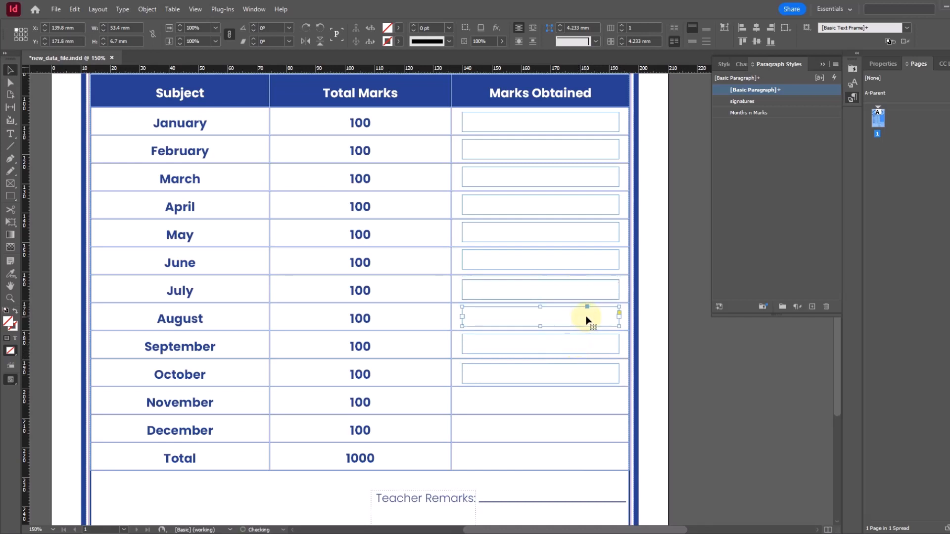
pyautogui.click(601, 258)
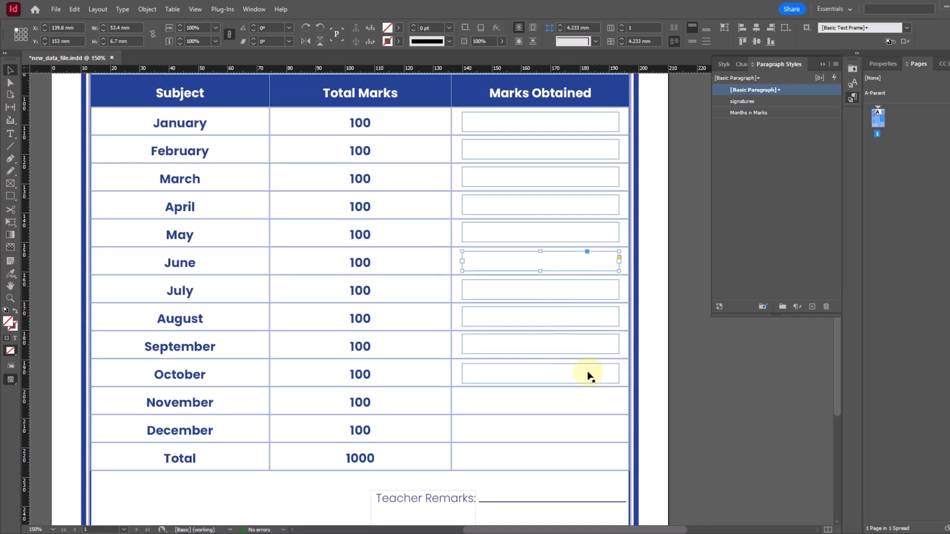
# Step: Duplicate the October text frame into the November and December cells of the Marks Obtained column
pyautogui.moveTo(588, 374); pyautogui.dragTo(583, 431)
pyautogui.press('Up')
pyautogui.press('Up')
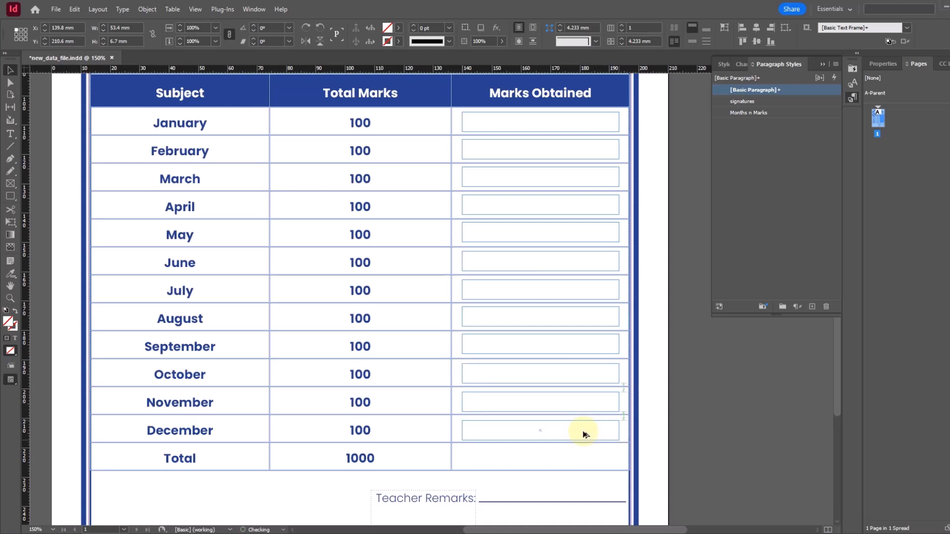
# Step: Nudge the December and November text frames slightly upward within their Marks Obtained cells
pyautogui.click(709, 444)
pyautogui.scroll(-1, 632, 406)
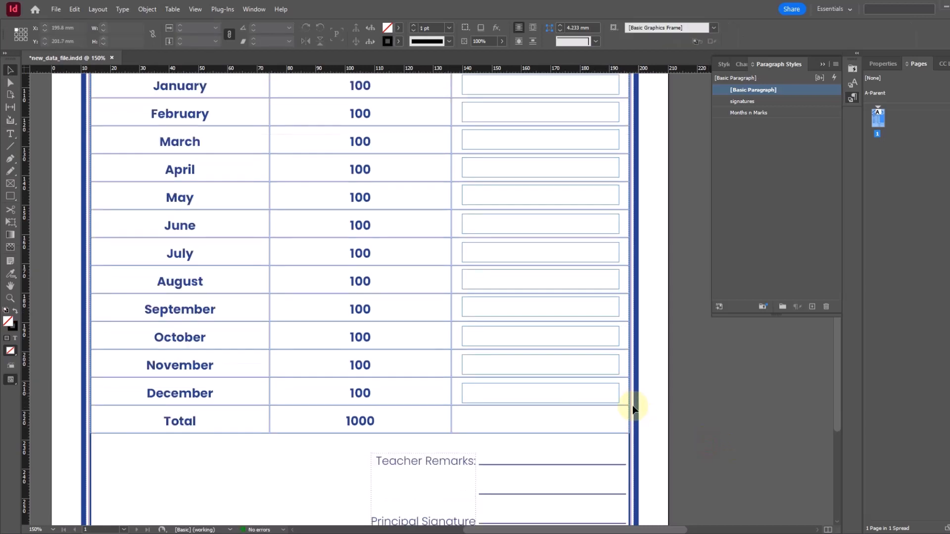
pyautogui.click(591, 393)
pyautogui.press('Up')
pyautogui.press('Up')
pyautogui.click(699, 417)
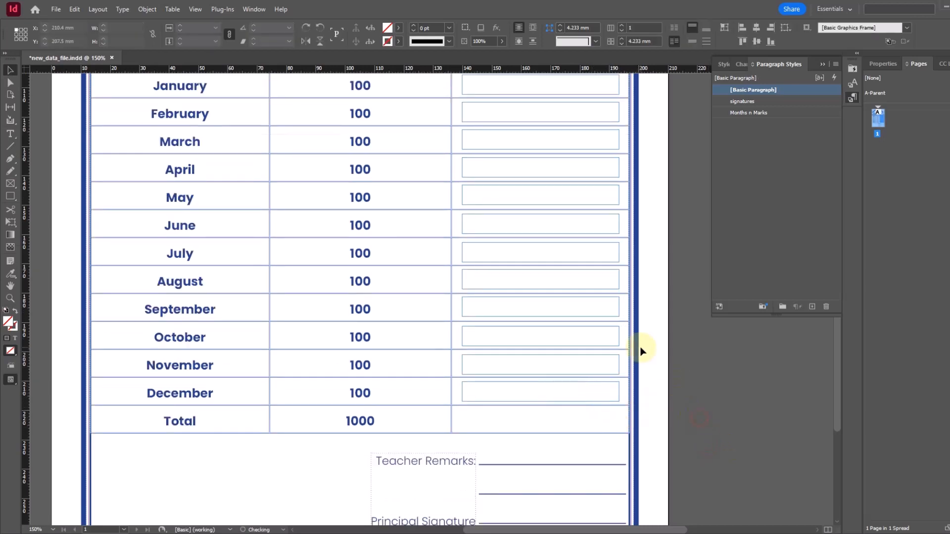
pyautogui.click(604, 367)
pyautogui.click(720, 402)
# Step: Draw a rectangular graphic frame about 89.6 by 52.4 mm in the blank area below the Total row and give it a dark blue outline
pyautogui.scroll(4, 716, 385)
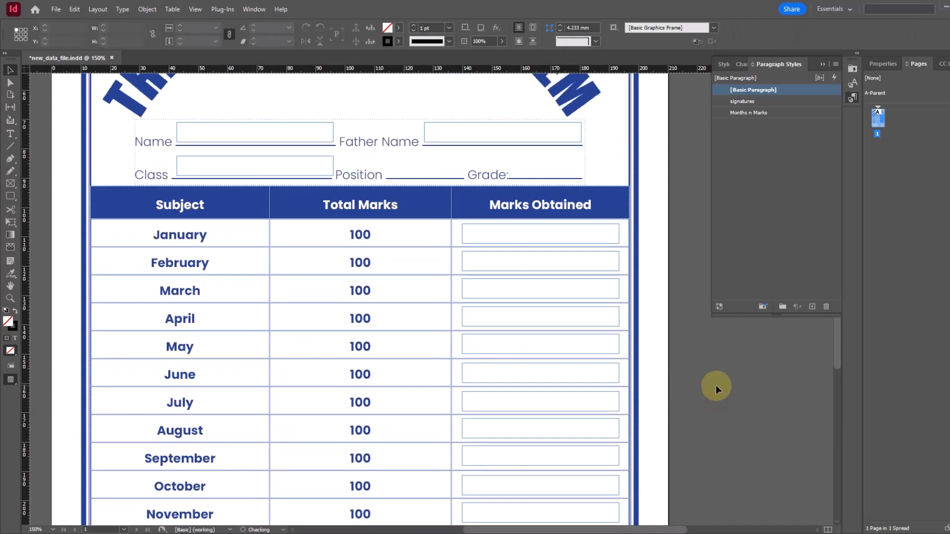
pyautogui.scroll(-3, 716, 386)
pyautogui.scroll(4, 600, 278)
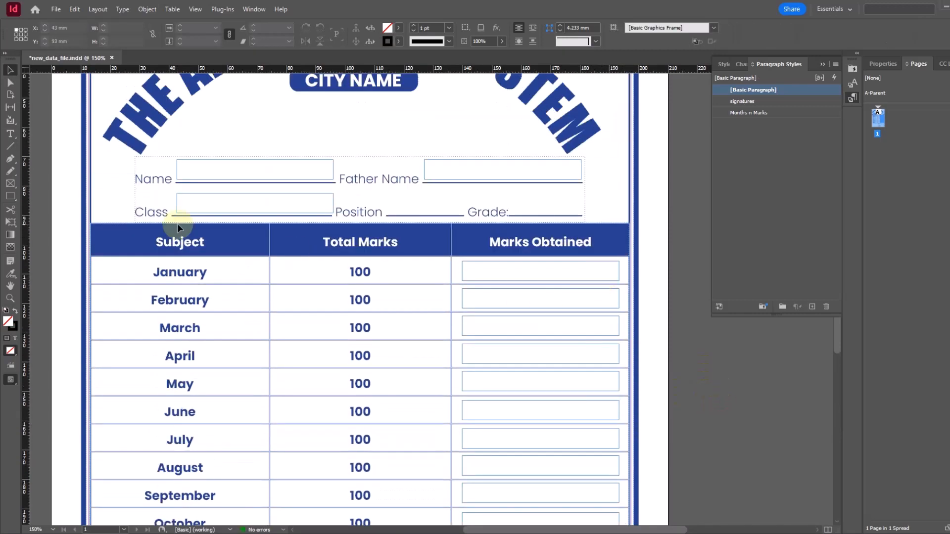
pyautogui.scroll(-6, 455, 362)
pyautogui.scroll(-3, 149, 287)
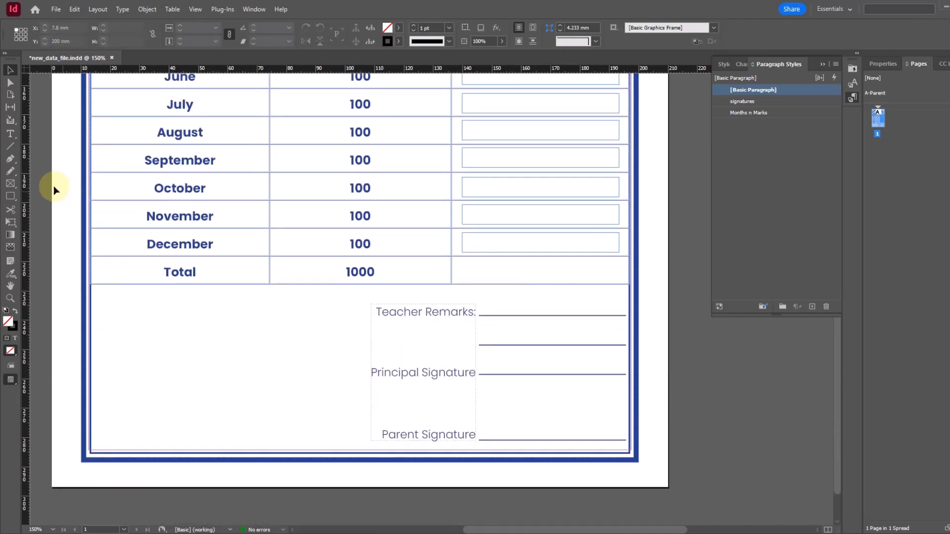
pyautogui.click(10, 184)
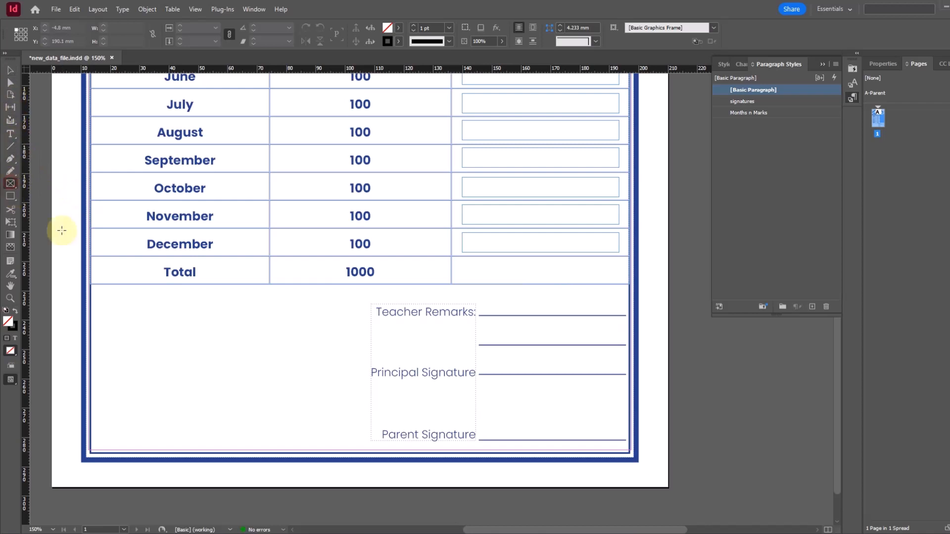
pyautogui.moveTo(97, 290); pyautogui.dragTo(360, 445)
pyautogui.click(9, 70)
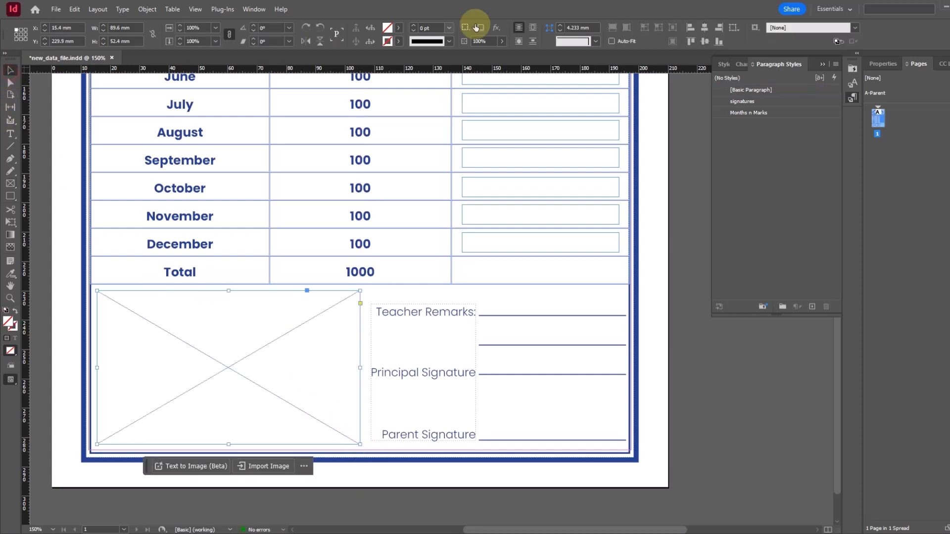
pyautogui.click(766, 403)
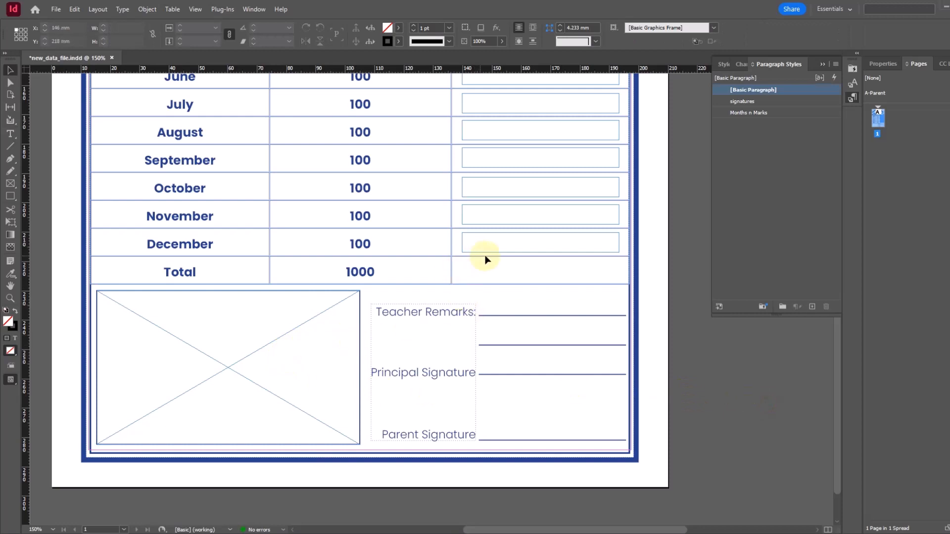
# Step: Enter the placeholder text "test data" in the Name text frame and center-align it
pyautogui.scroll(10, 484, 260)
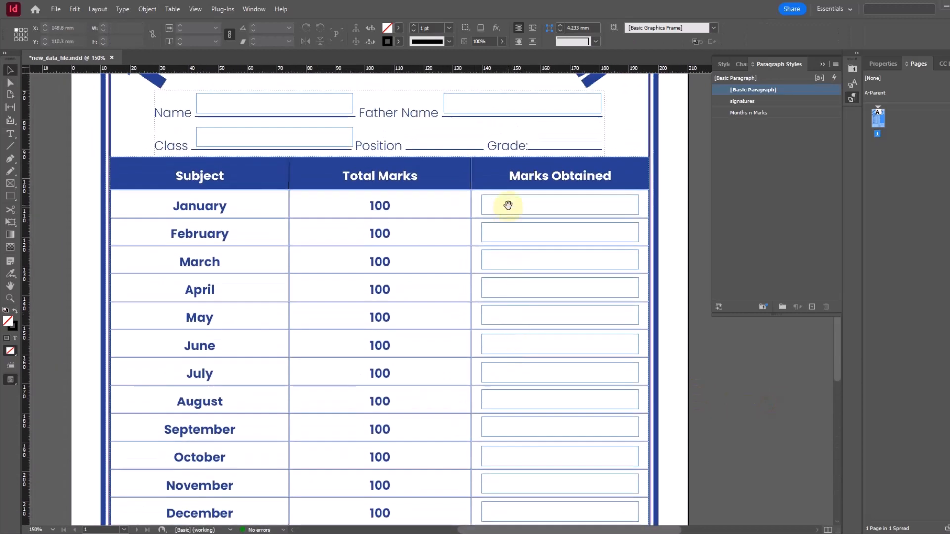
pyautogui.moveTo(508, 205); pyautogui.dragTo(507, 250)
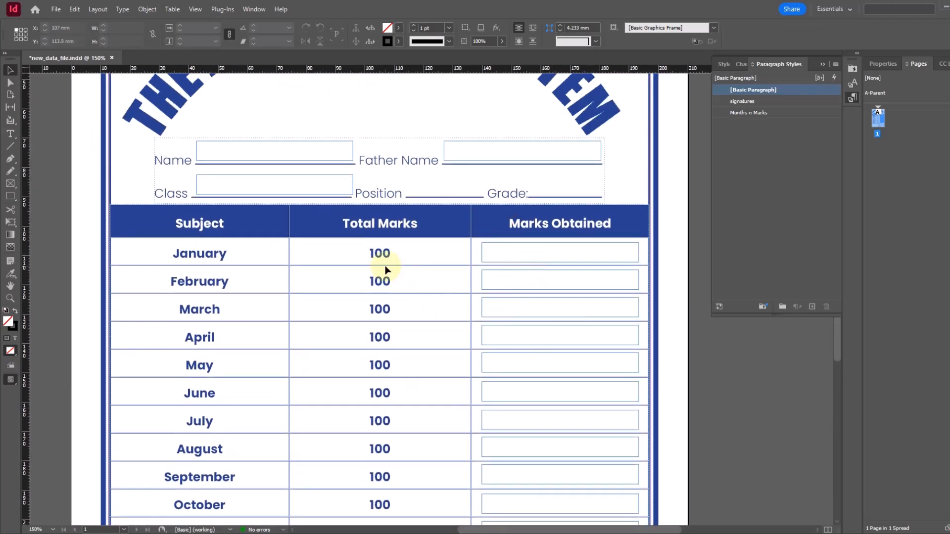
pyautogui.click(10, 133)
pyautogui.click(291, 152)
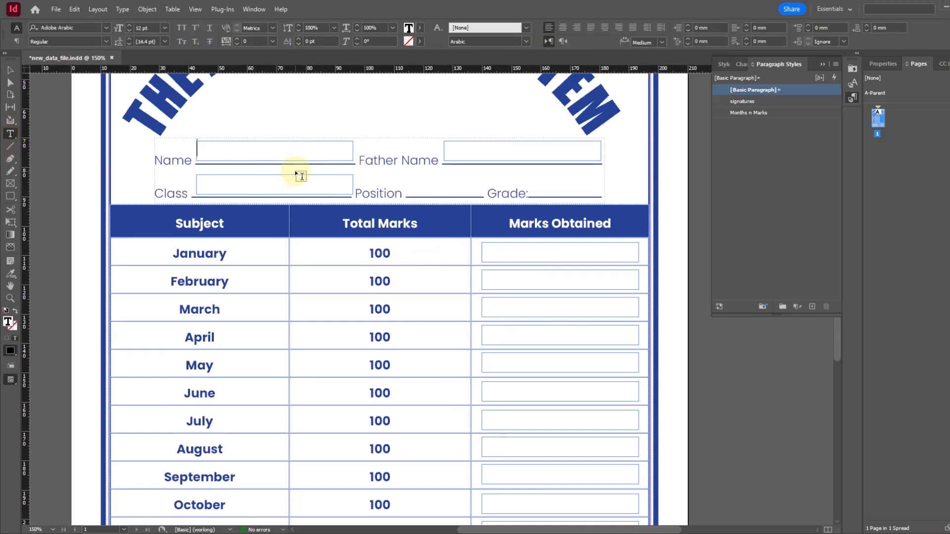
pyautogui.write('test dataa')
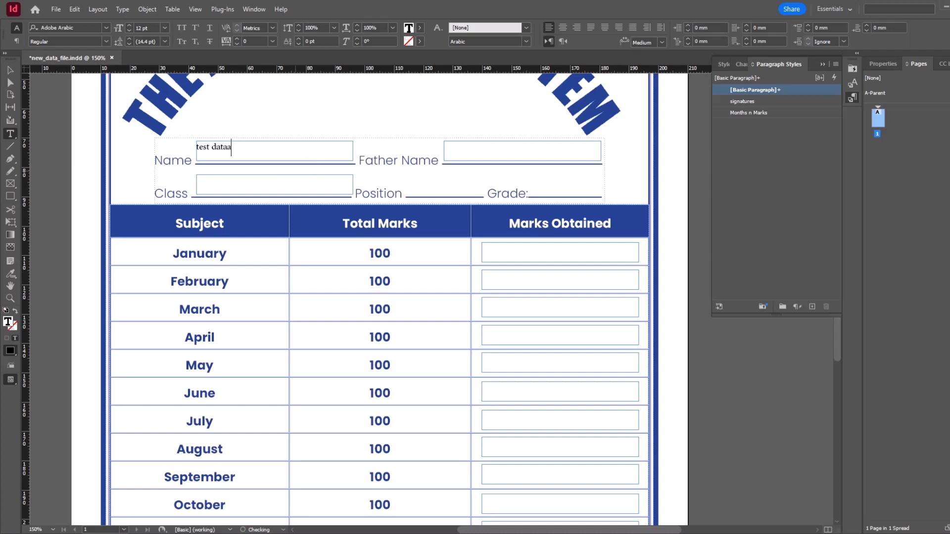
pyautogui.hotkey('ctrl', 'a')
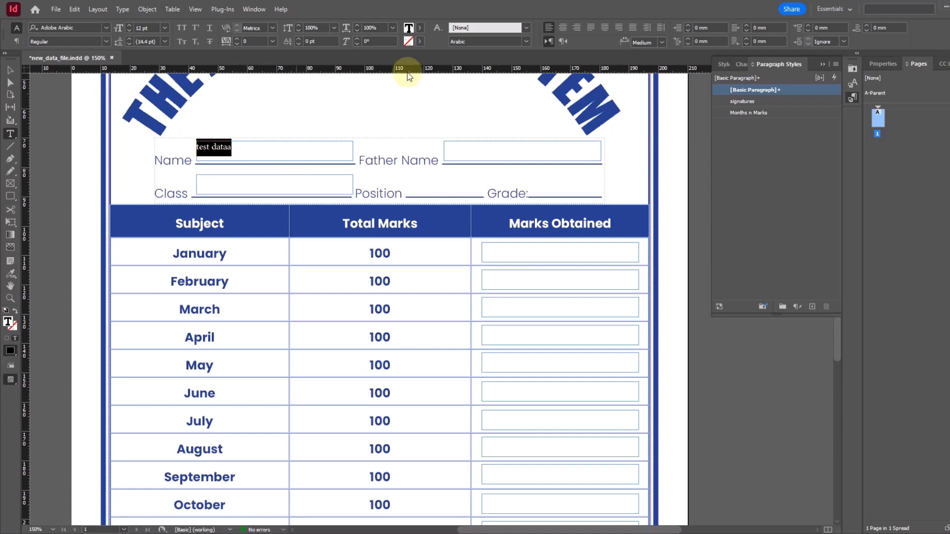
pyautogui.click(562, 27)
pyautogui.click(312, 145)
pyautogui.press('BackSpace')
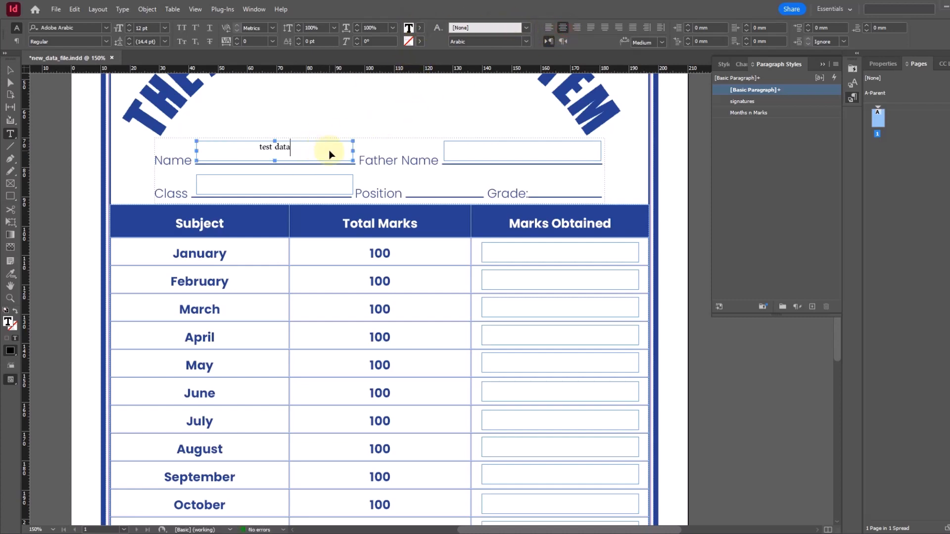
# Step: Format the Name placeholder text as Arial Regular at 14 pt and select its frame
pyautogui.hotkey('ctrl', 'a')
pyautogui.click(42, 29)
pyautogui.write('ar')
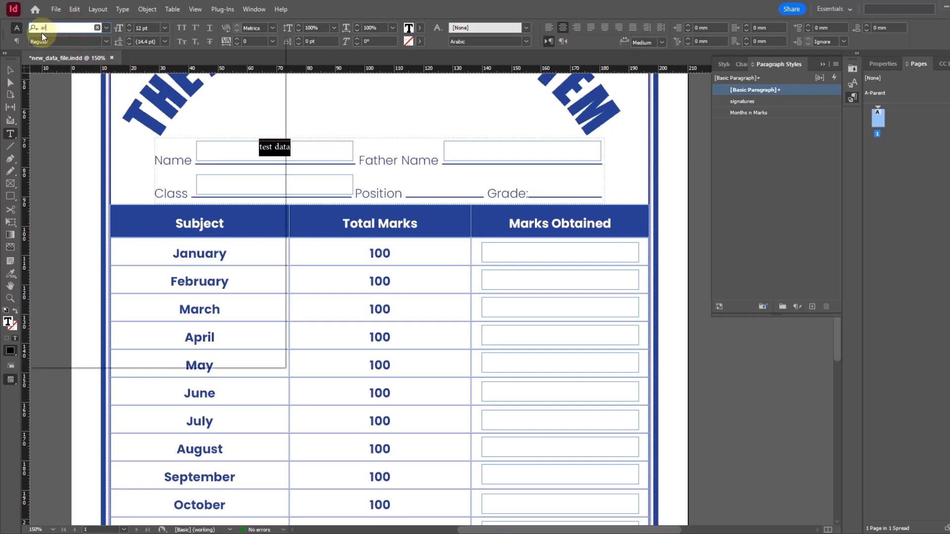
pyautogui.write('ial')
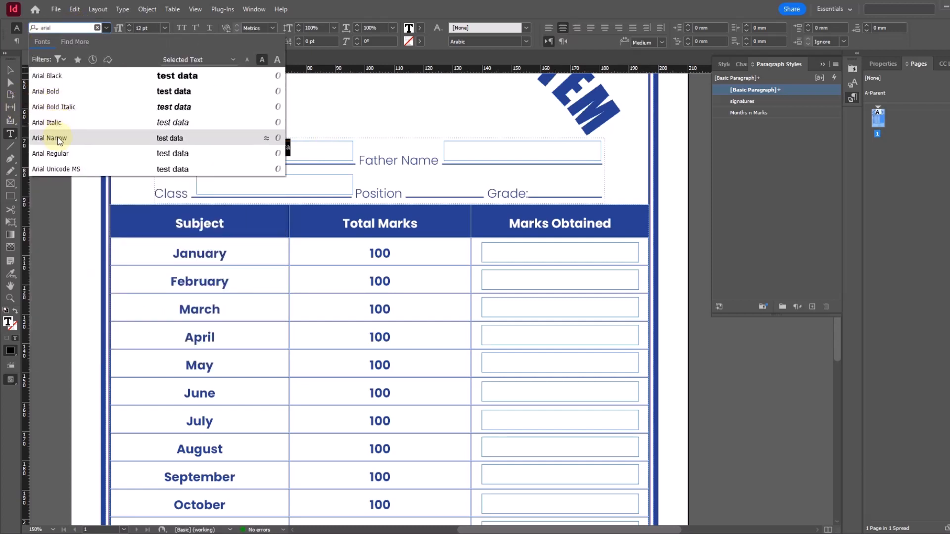
pyautogui.click(82, 153)
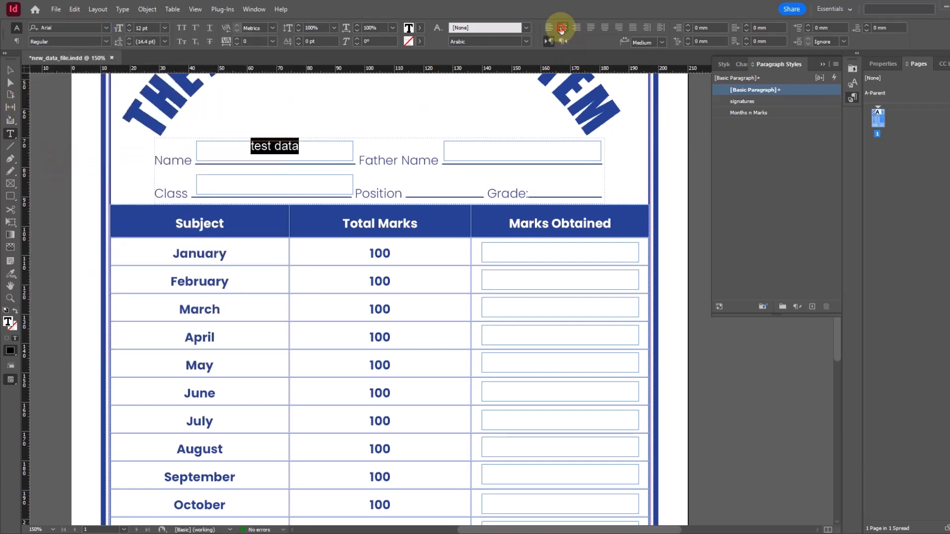
pyautogui.click(154, 31)
pyautogui.write('14')
pyautogui.press('Tab')
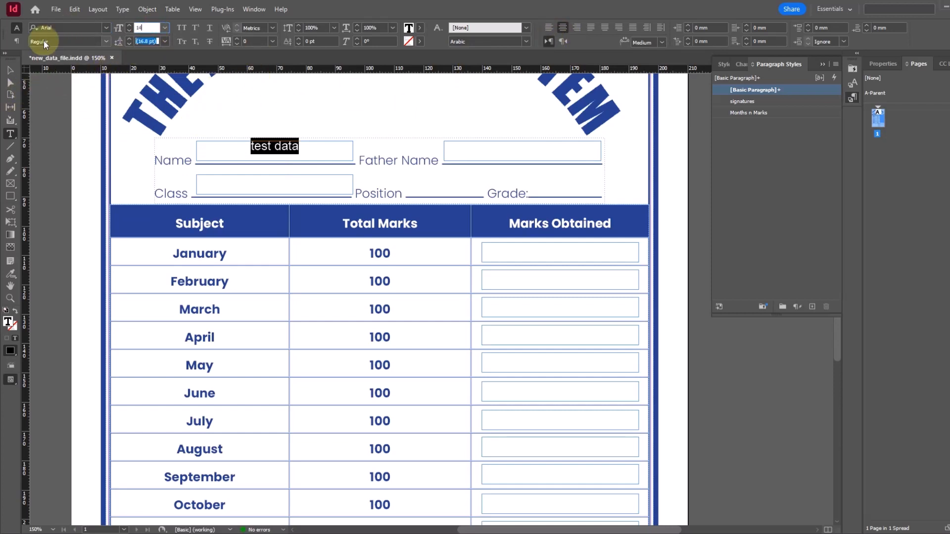
pyautogui.click(10, 74)
pyautogui.click(330, 151)
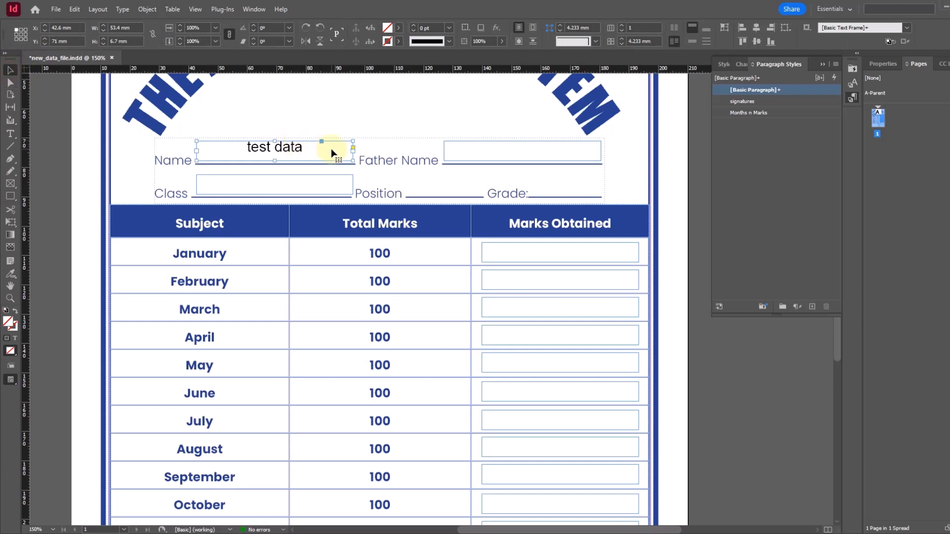
# Step: Create a new paragraph style named report_Data from the "test data" text in the Name frame
pyautogui.click(10, 133)
pyautogui.tripleClick(277, 147)
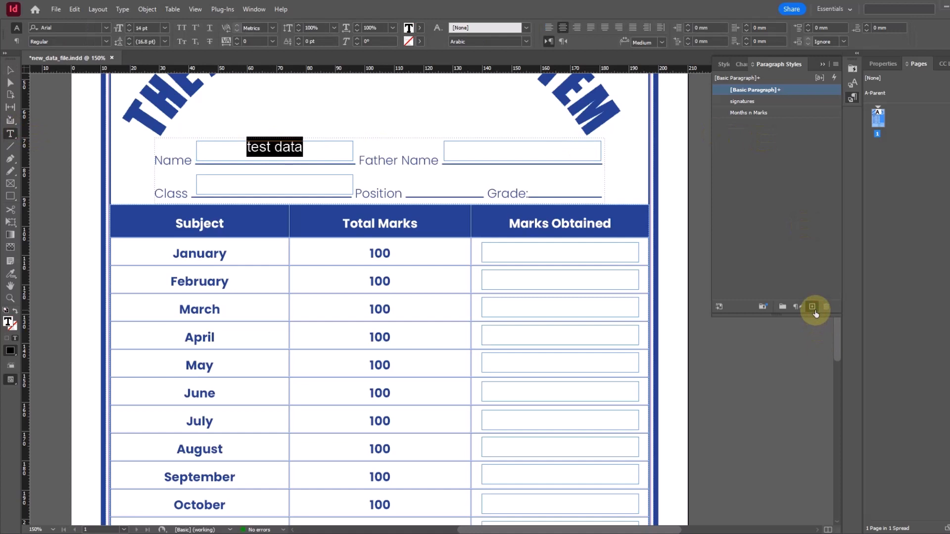
pyautogui.keyDown('alt'); pyautogui.click(813, 309); pyautogui.keyUp('alt')
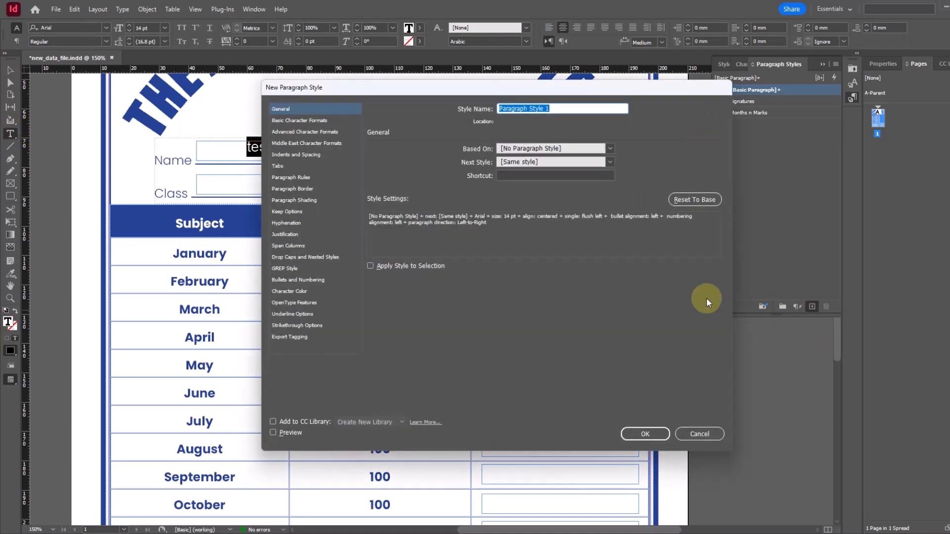
pyautogui.write('report')
pyautogui.hotkey('ctrl', 'a')
pyautogui.write('_Data')
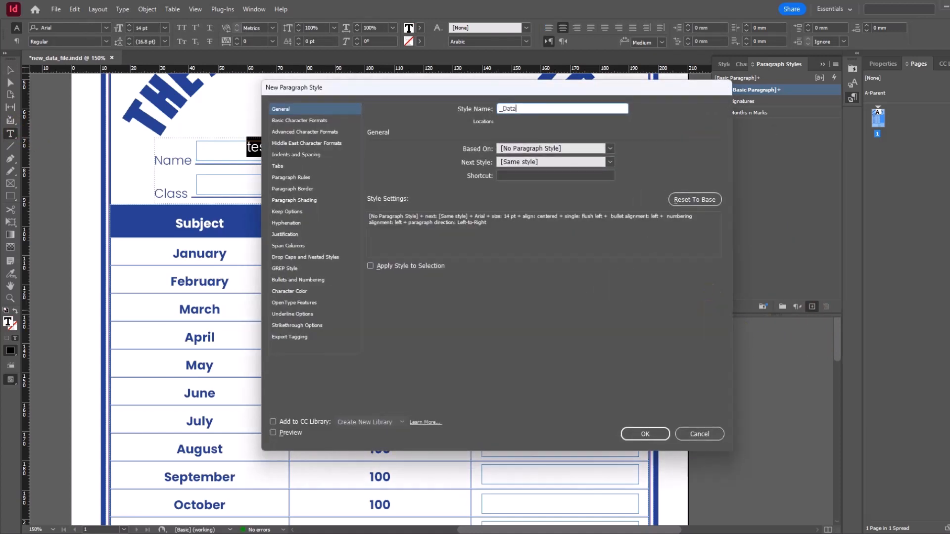
pyautogui.hotkey('ctrl', 'a')
pyautogui.write('rte')
pyautogui.write('rt_Data')
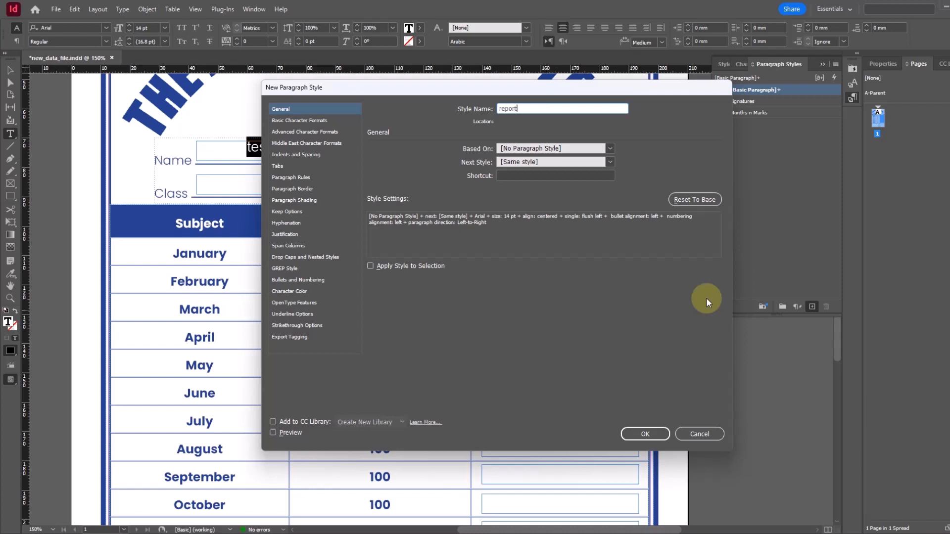
pyautogui.click(645, 435)
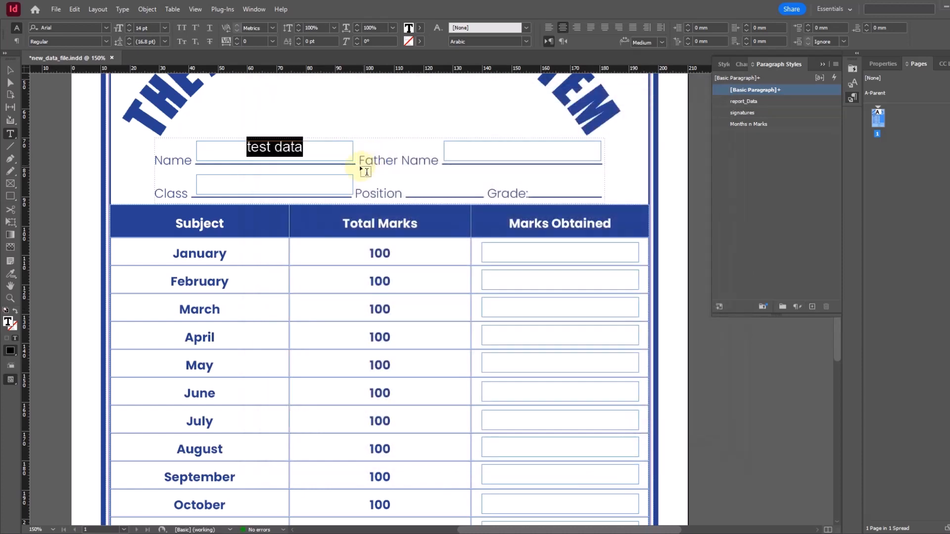
# Step: Apply the report_Data style to the Name, Father Name and Class frames, deleting the "test data" placeholder from the Name frame
pyautogui.click(748, 103)
pyautogui.press('BackSpace')
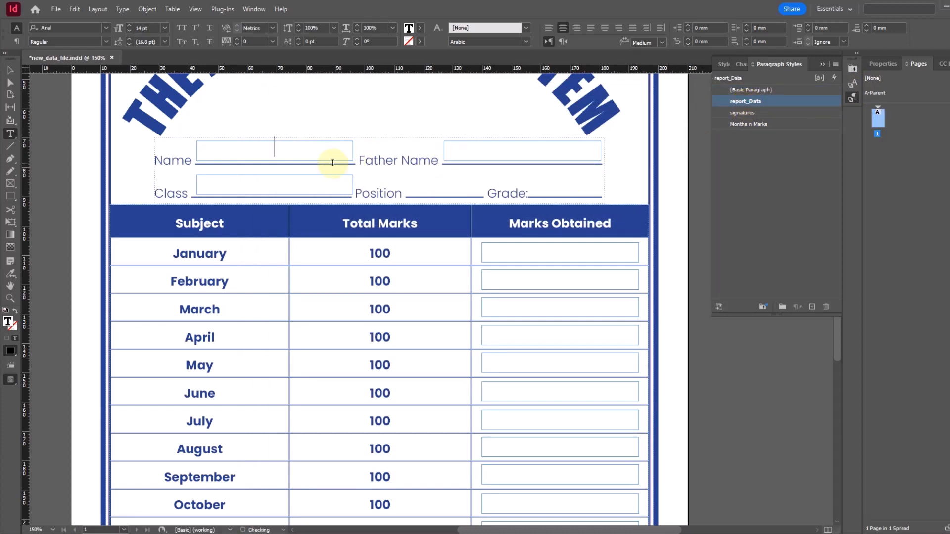
pyautogui.click(477, 152)
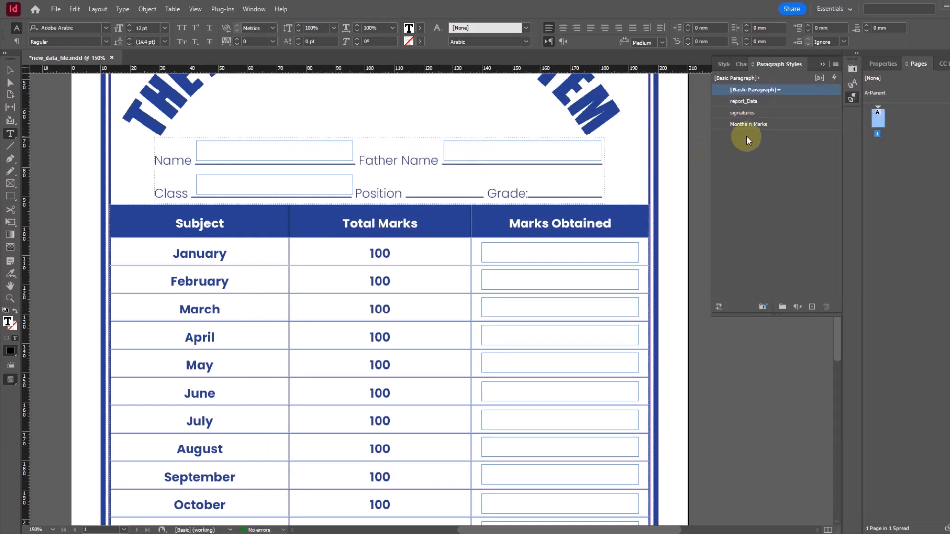
pyautogui.click(723, 104)
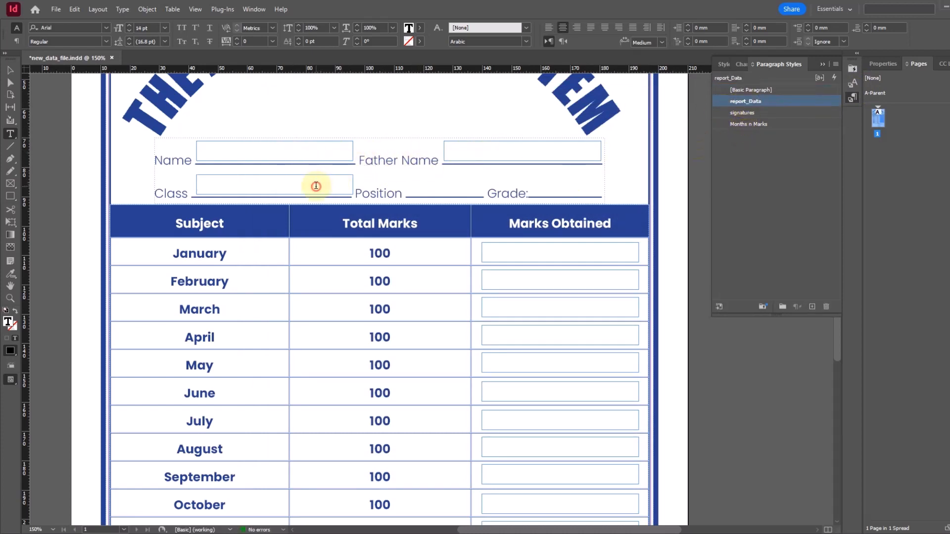
pyautogui.click(315, 186)
pyautogui.click(742, 101)
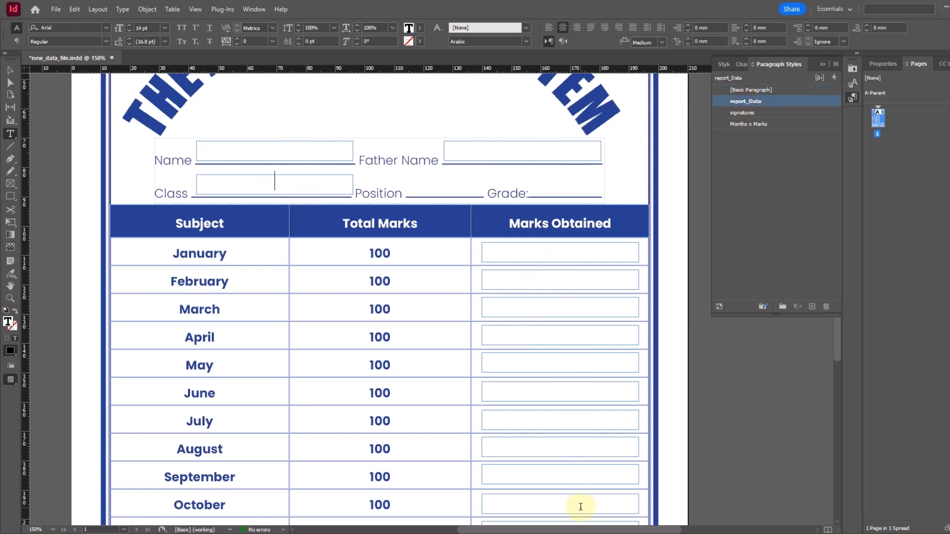
# Step: Apply the report_Data paragraph style to the Marks Obtained text frames for January through May
pyautogui.click(570, 254)
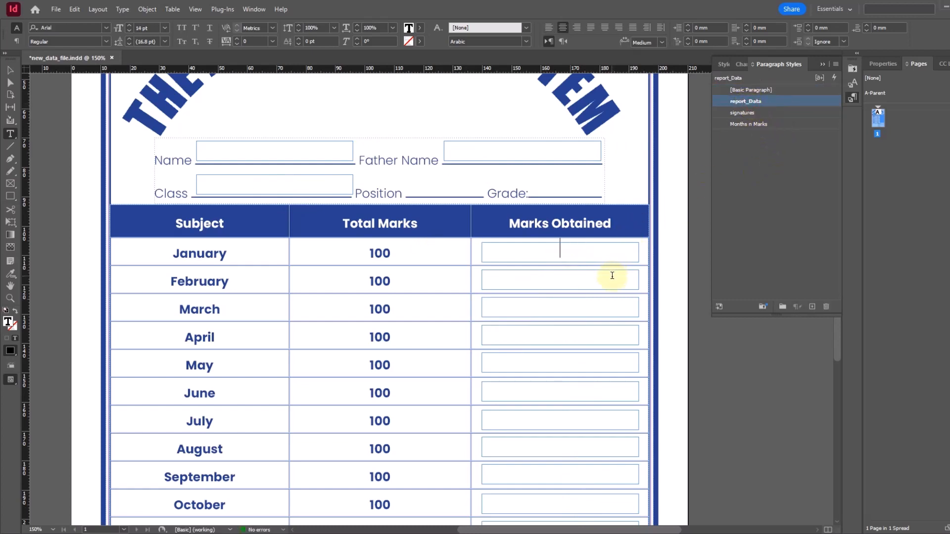
pyautogui.click(742, 101)
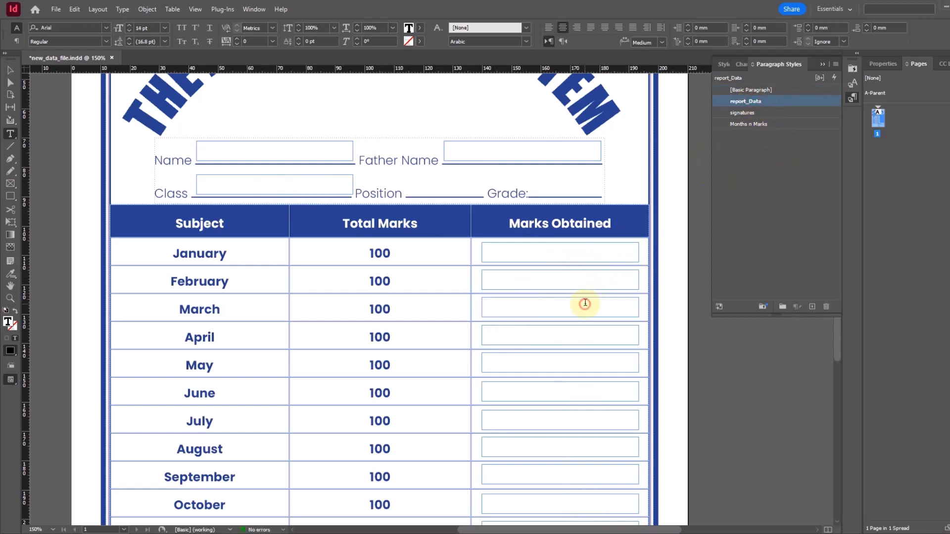
pyautogui.click(585, 303)
pyautogui.click(742, 101)
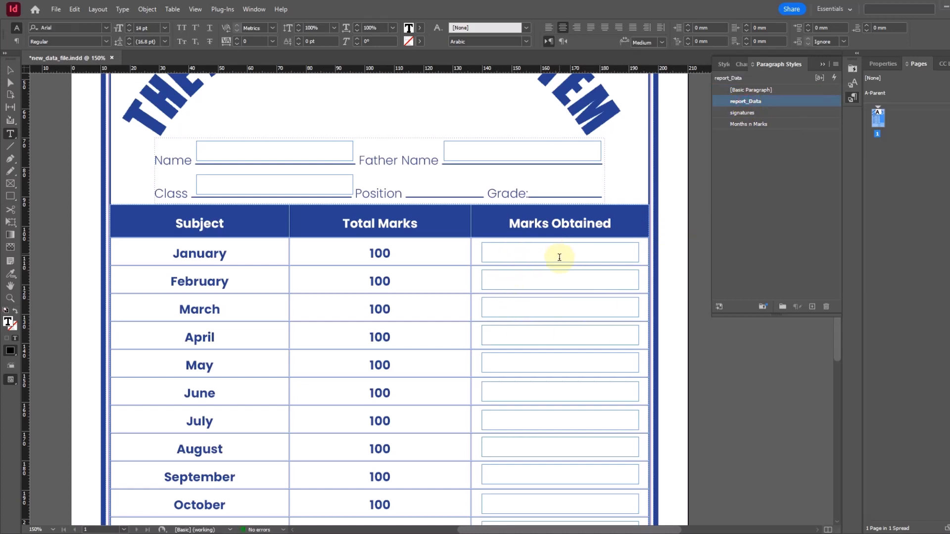
pyautogui.click(569, 336)
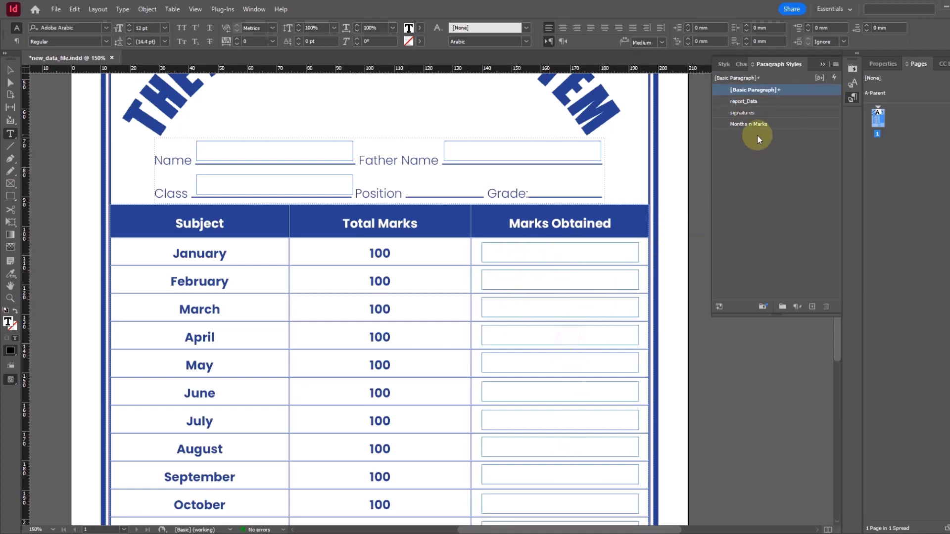
pyautogui.click(738, 101)
pyautogui.click(582, 353)
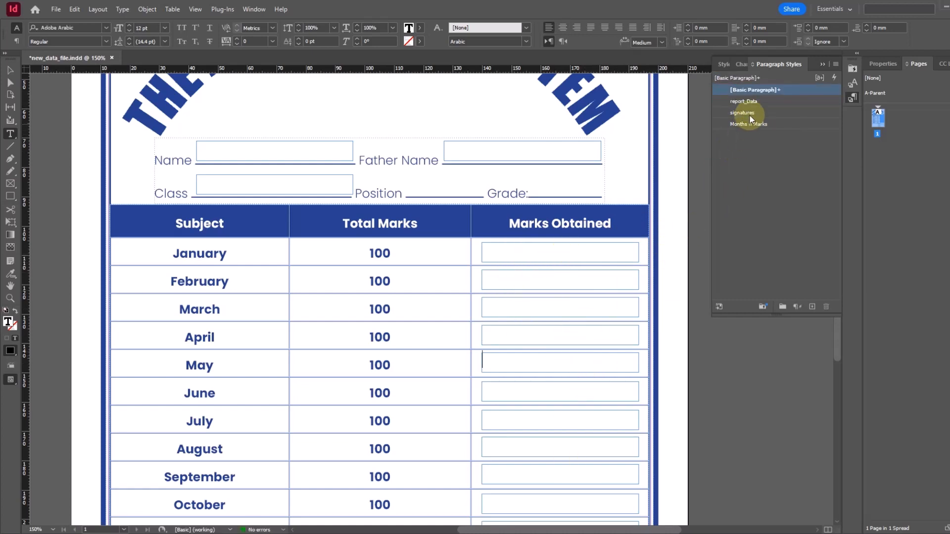
pyautogui.click(744, 102)
# Step: Apply the report_Data paragraph style to the Marks Obtained text frames for June through September
pyautogui.scroll(-3, 606, 282)
pyautogui.click(583, 280)
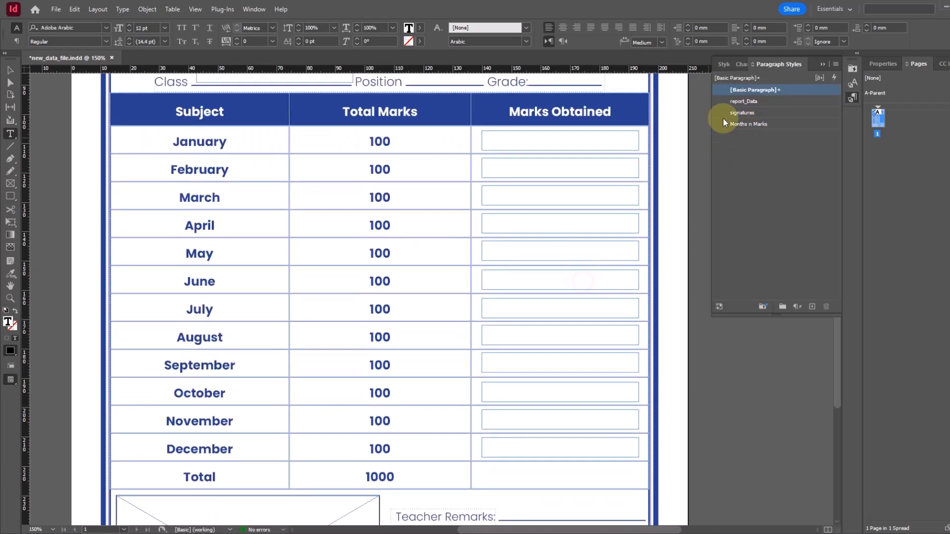
pyautogui.click(732, 101)
pyautogui.click(592, 312)
pyautogui.click(741, 102)
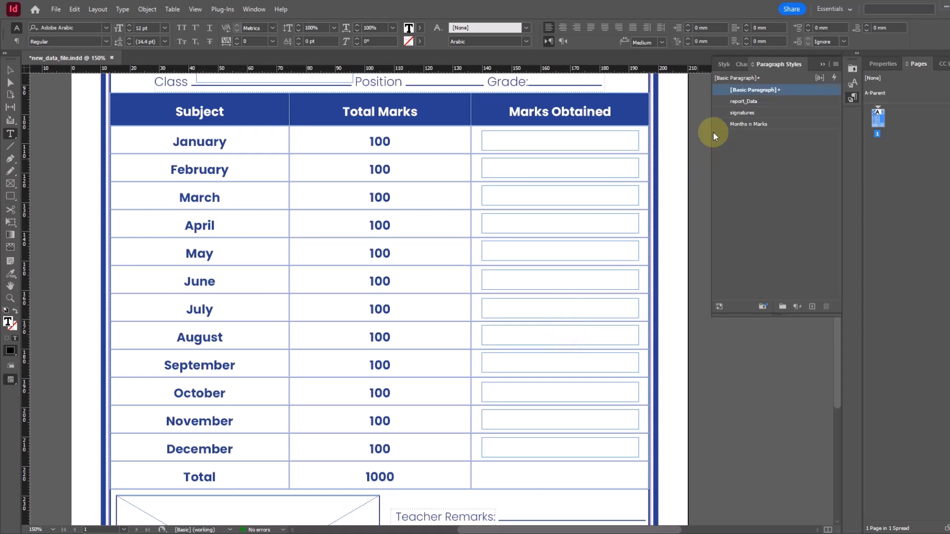
pyautogui.click(737, 101)
pyautogui.click(584, 361)
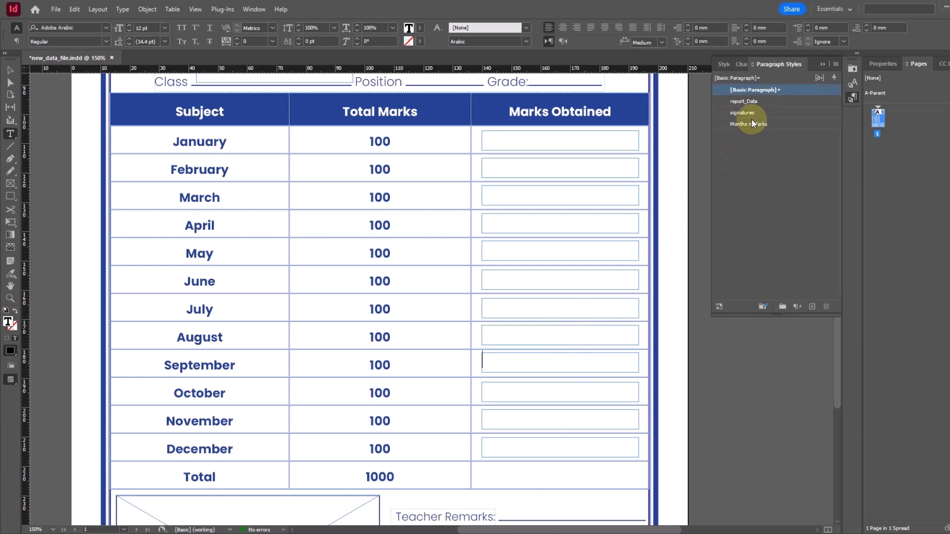
pyautogui.click(743, 101)
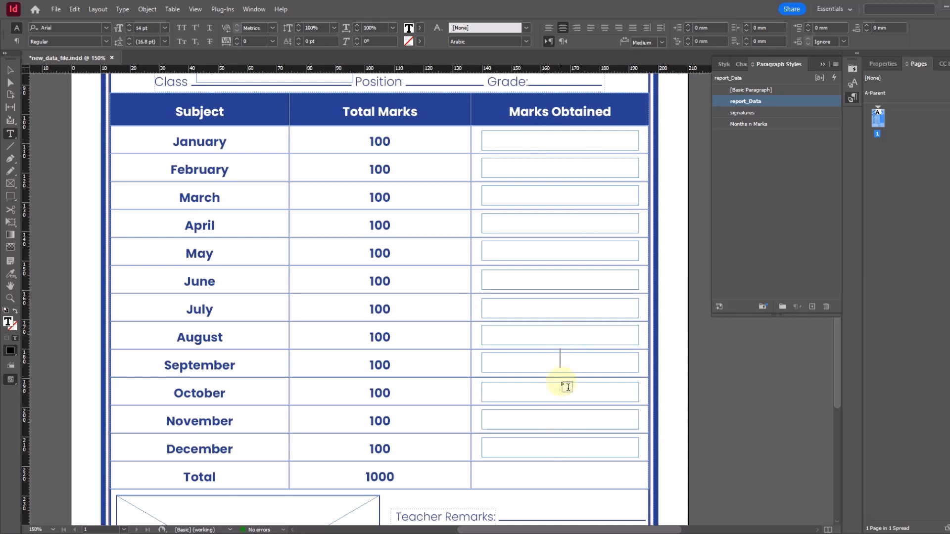
# Step: Apply the report_Data paragraph style to the October, November and December marks frames, then switch to the Selection tool
pyautogui.click(562, 393)
pyautogui.click(747, 101)
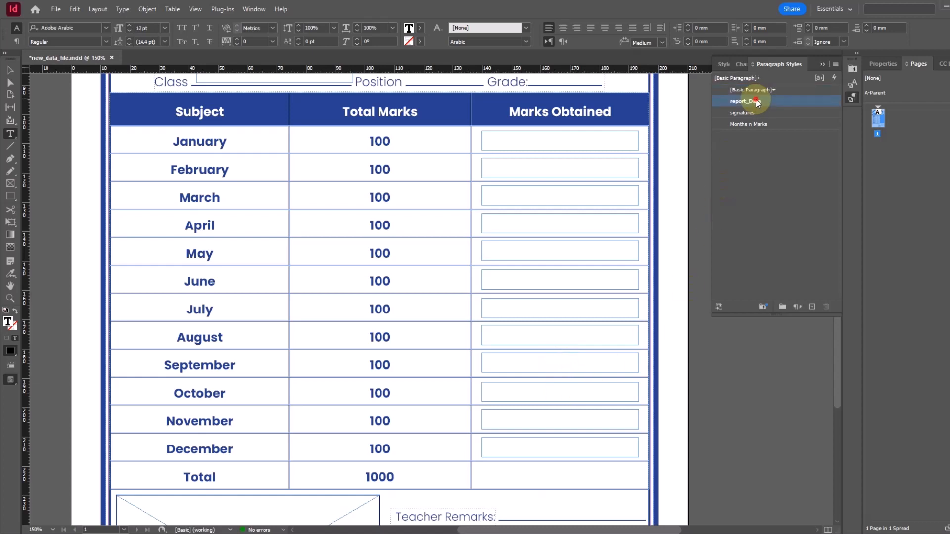
pyautogui.click(569, 418)
pyautogui.click(748, 100)
pyautogui.click(580, 450)
pyautogui.click(748, 101)
pyautogui.scroll(2, 604, 304)
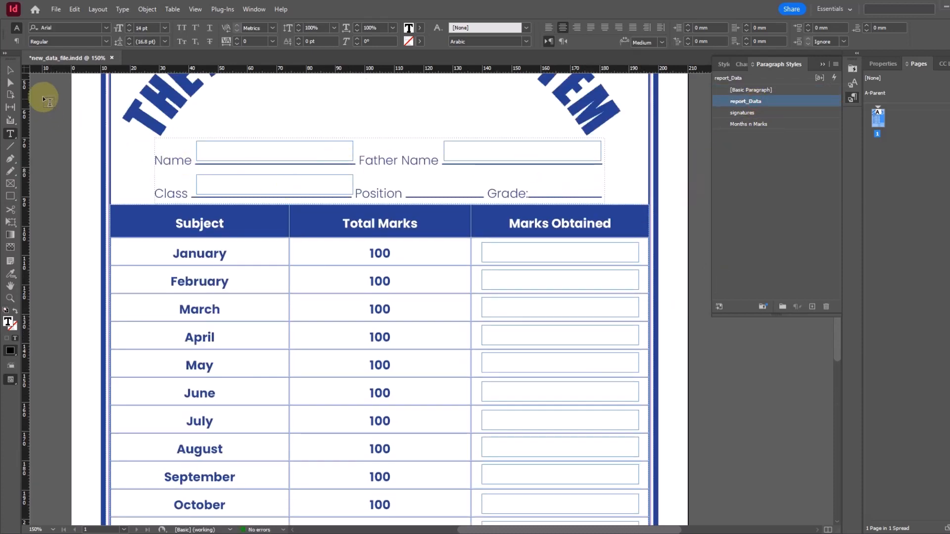
pyautogui.click(11, 72)
pyautogui.scroll(-4, 609, 341)
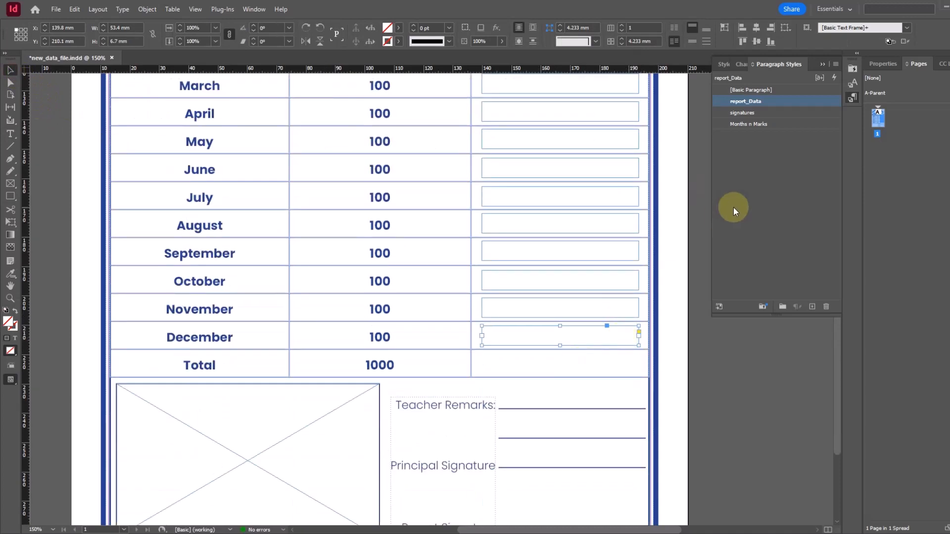
pyautogui.scroll(-2, 230, 430)
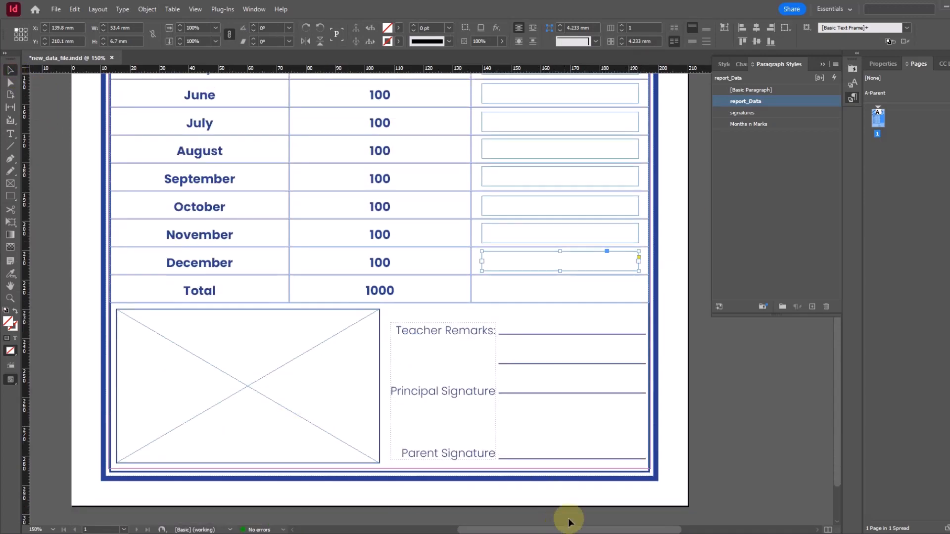
# Step: Open student-data-shahid.xlsm from the desktop's dataMerge folder in Excel and select the student records in A2:O15
pyautogui.press('super+d')
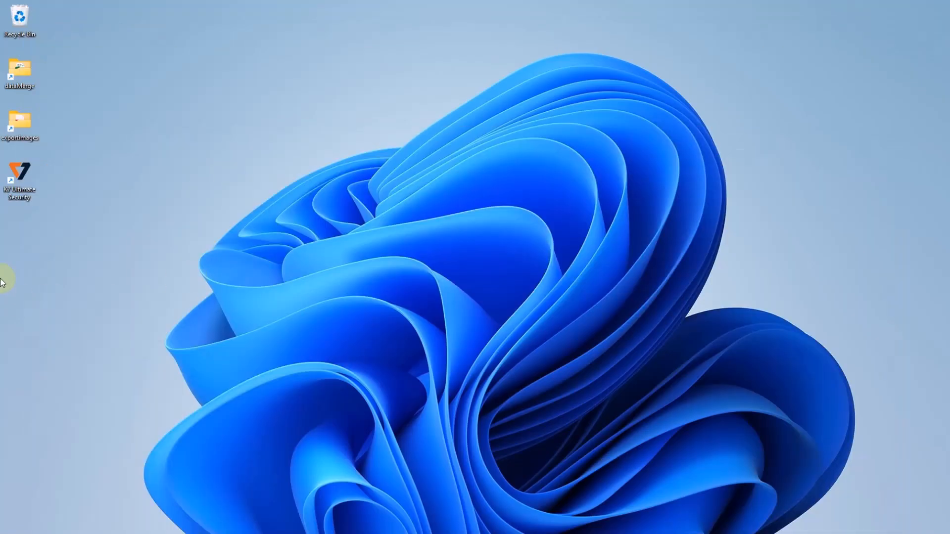
pyautogui.doubleClick(27, 77)
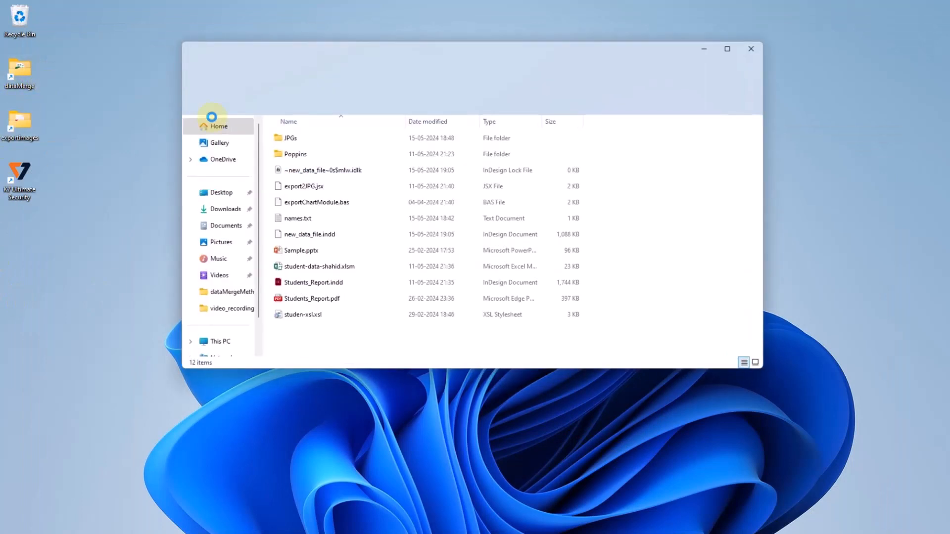
pyautogui.click(330, 270)
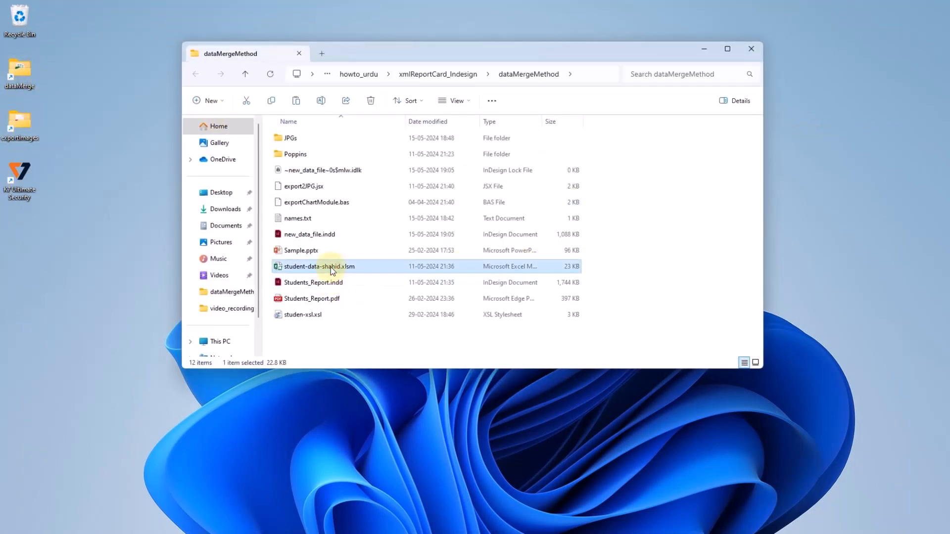
pyautogui.doubleClick(332, 270)
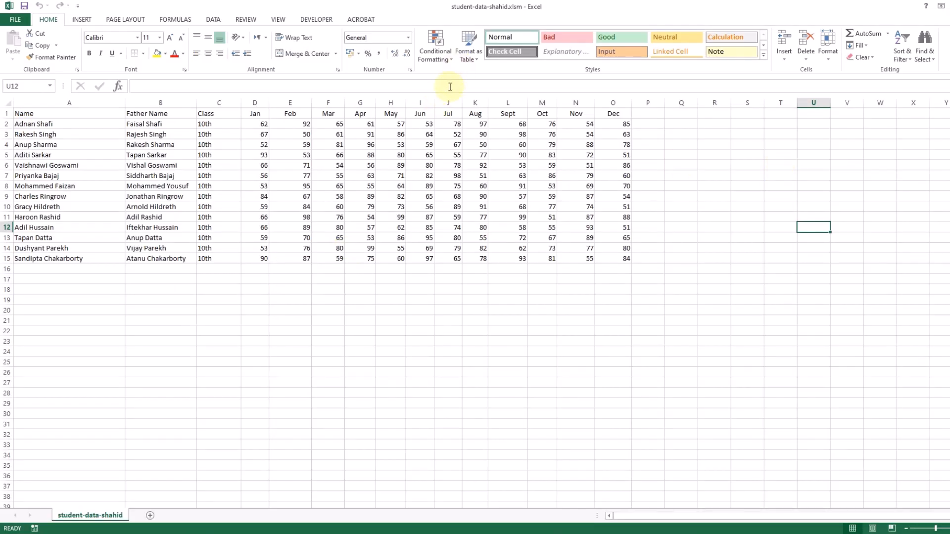
pyautogui.moveTo(31, 123); pyautogui.dragTo(611, 261)
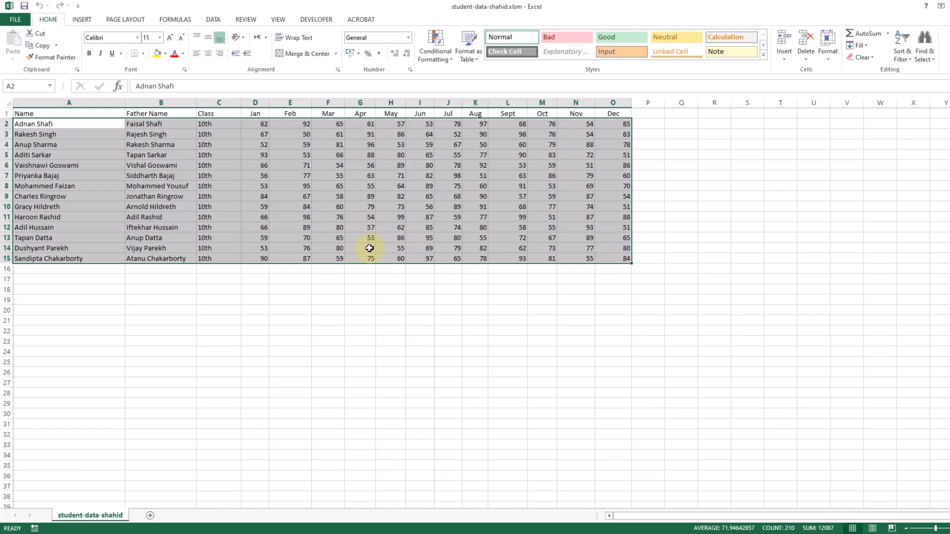
# Step: Save a copy of the workbook as student-data-shahid.csv in CSV (Comma delimited) format in the dataMergeMethod folder
pyautogui.click(16, 19)
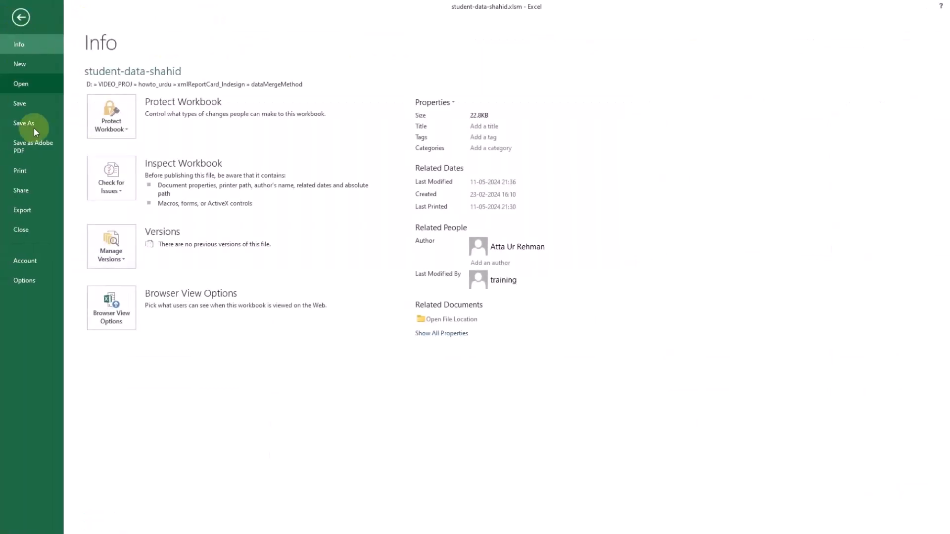
pyautogui.click(31, 124)
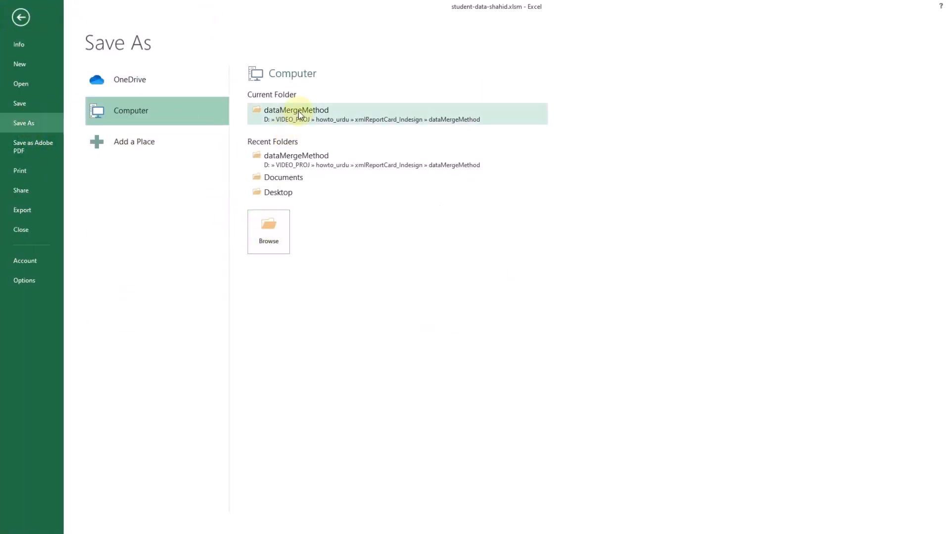
pyautogui.click(273, 232)
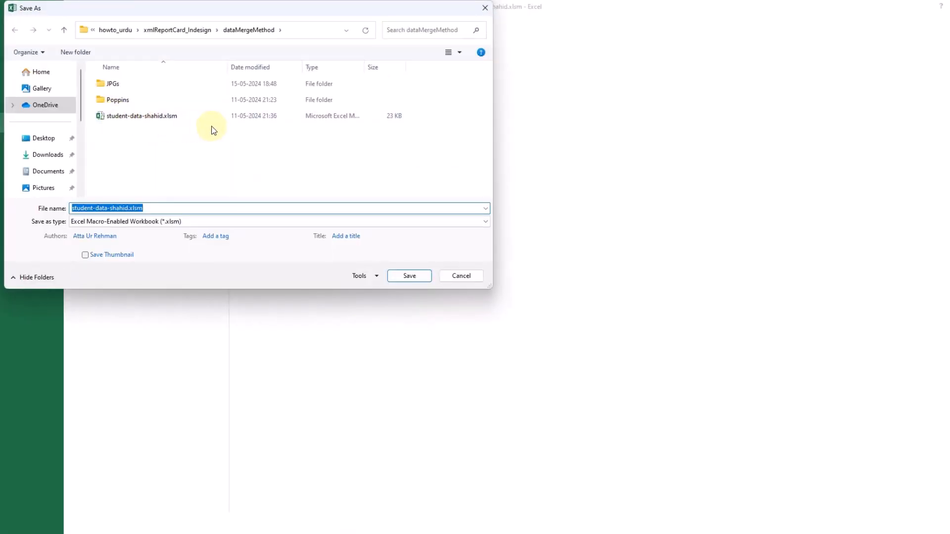
pyautogui.click(171, 222)
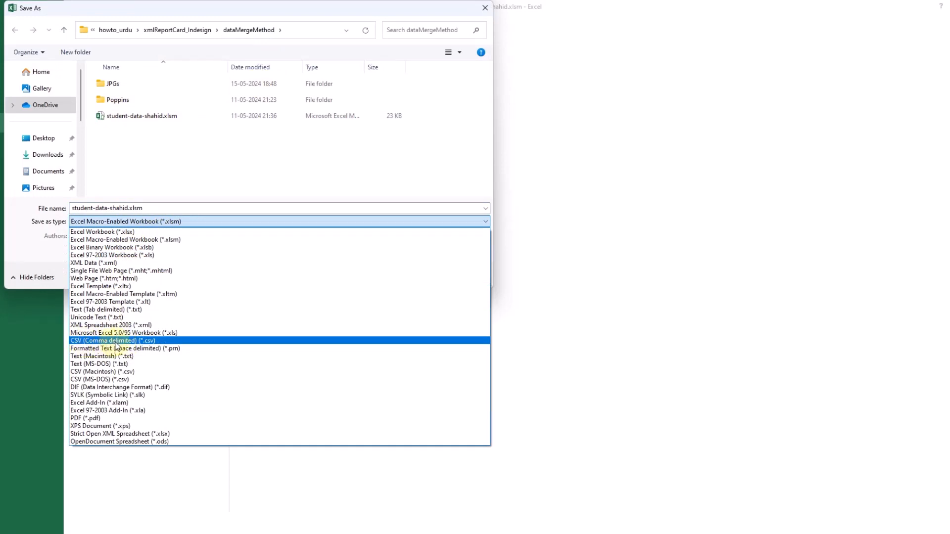
pyautogui.click(116, 342)
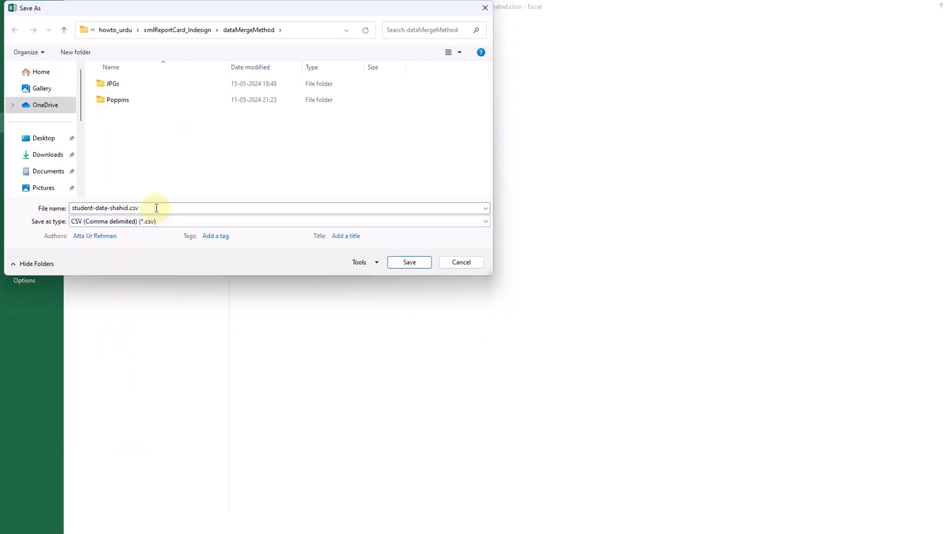
pyautogui.click(410, 262)
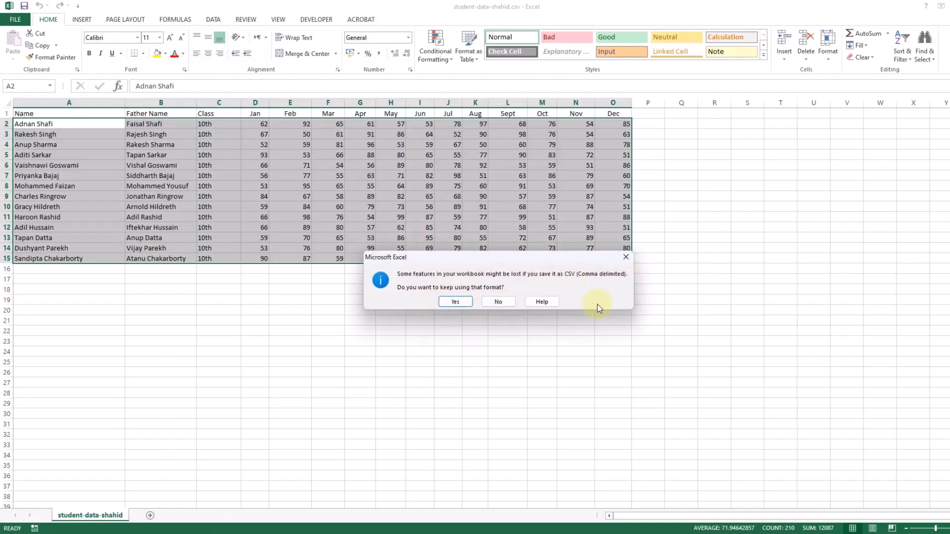
pyautogui.click(454, 302)
# Step: Close the student-data-shahid.csv workbook without saving further changes and switch back to the report card in InDesign
pyautogui.click(619, 340)
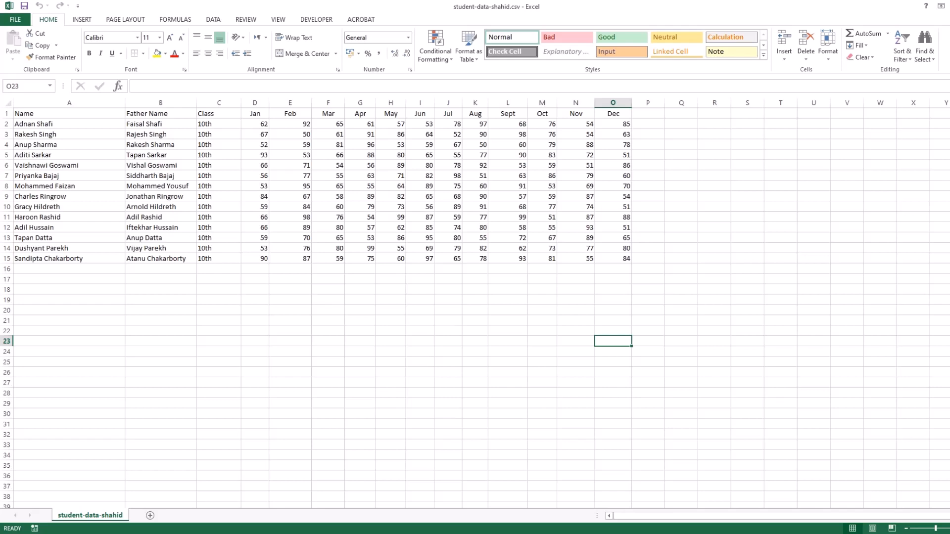
pyautogui.click(949, 6)
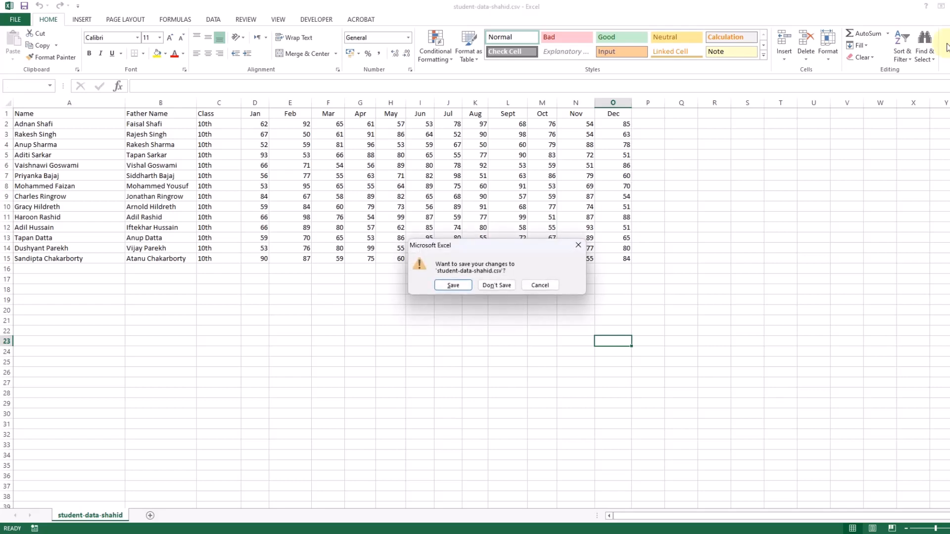
pyautogui.click(496, 286)
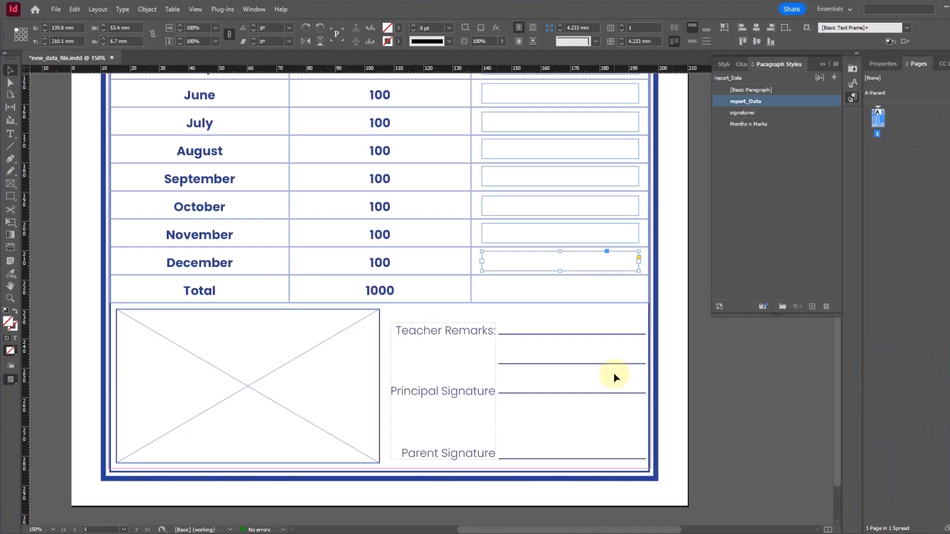
# Step: Collapse the paragraph styles list and open the Data Merge utility beside the report card
pyautogui.scroll(6, 584, 312)
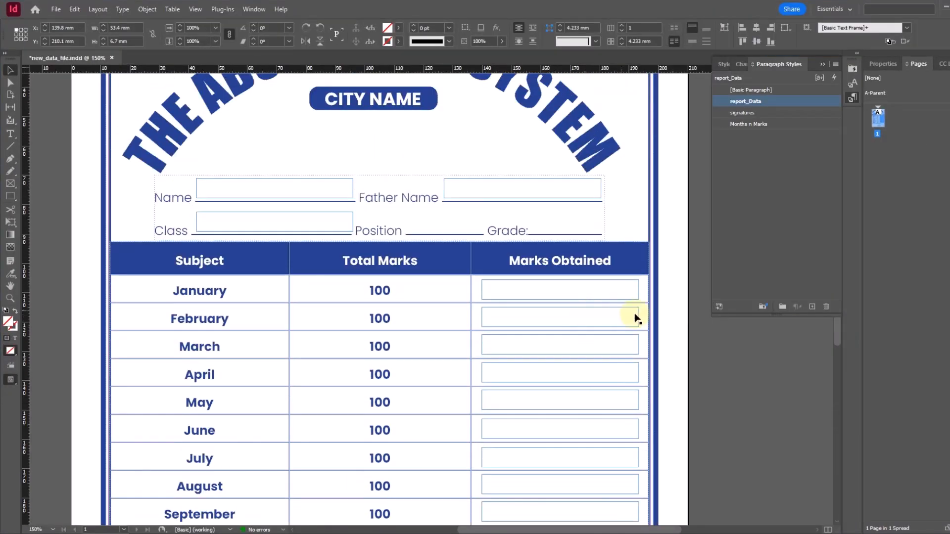
pyautogui.moveTo(732, 408); pyautogui.dragTo(672, 385)
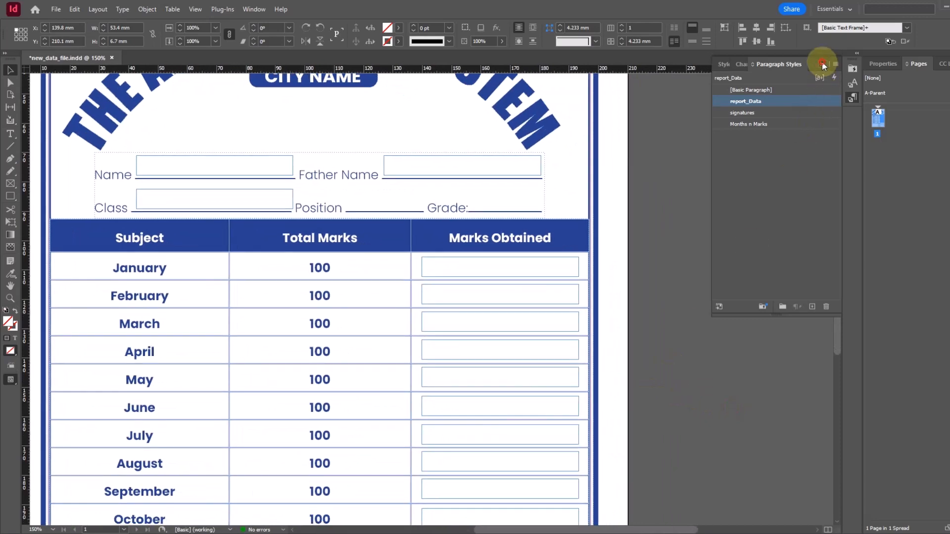
pyautogui.click(823, 64)
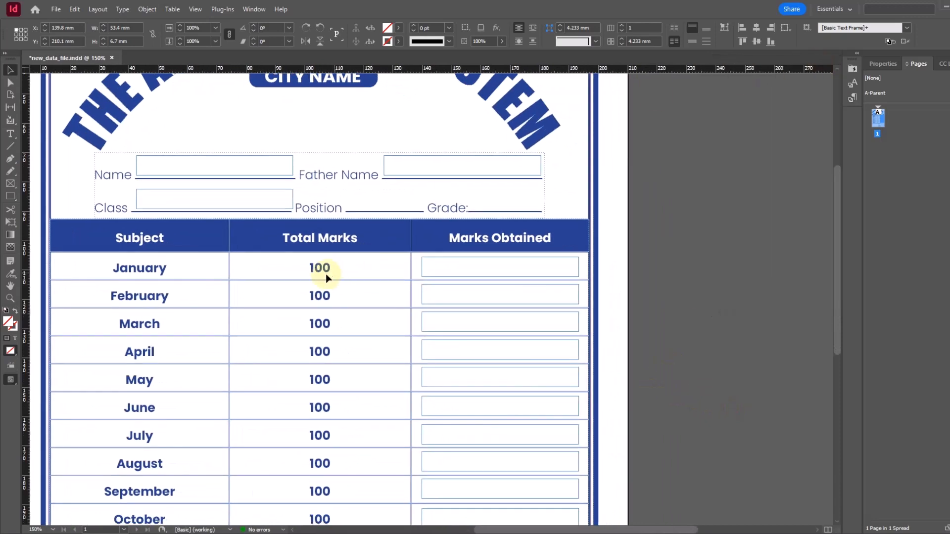
pyautogui.click(253, 9)
pyautogui.moveTo(262, 322)
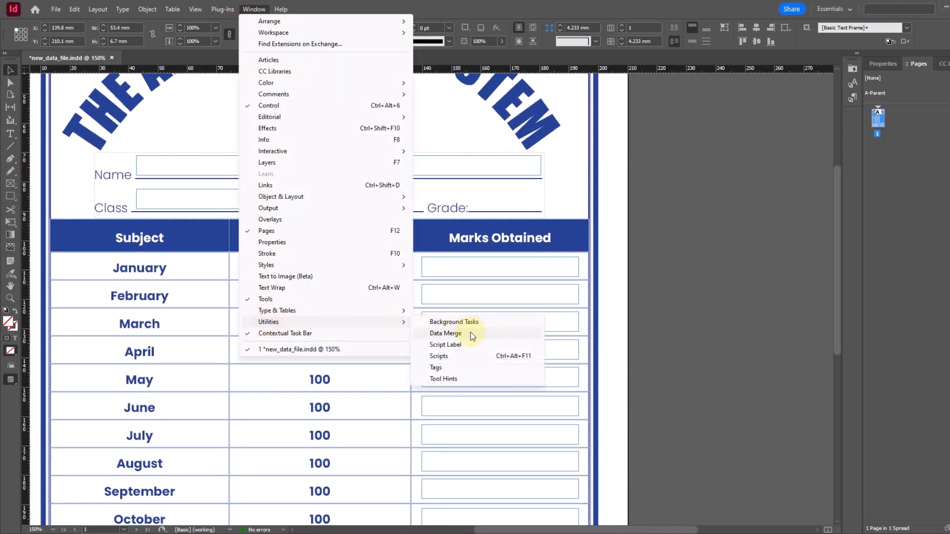
pyautogui.click(471, 335)
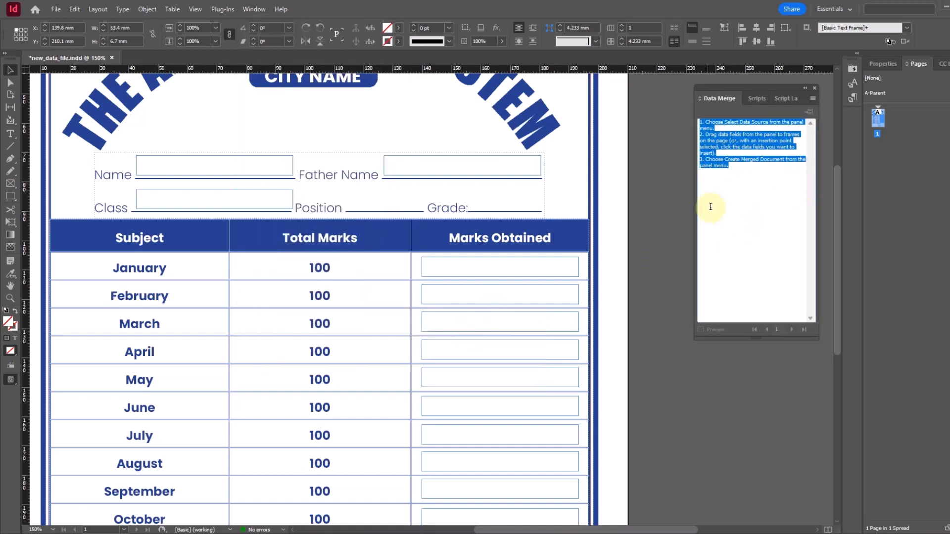
# Step: Load student-data-shahid.csv from the dataMergeMethod folder as the data merge source
pyautogui.click(812, 98)
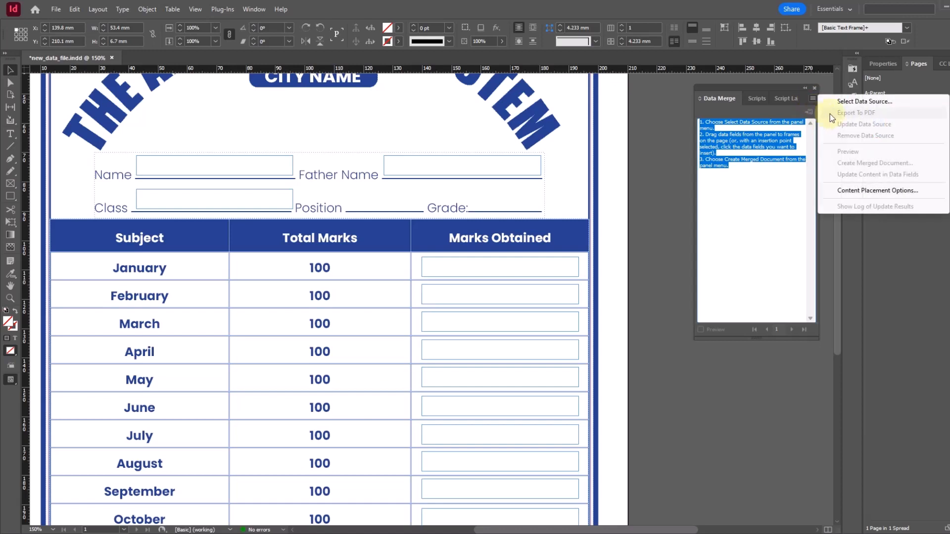
pyautogui.click(849, 101)
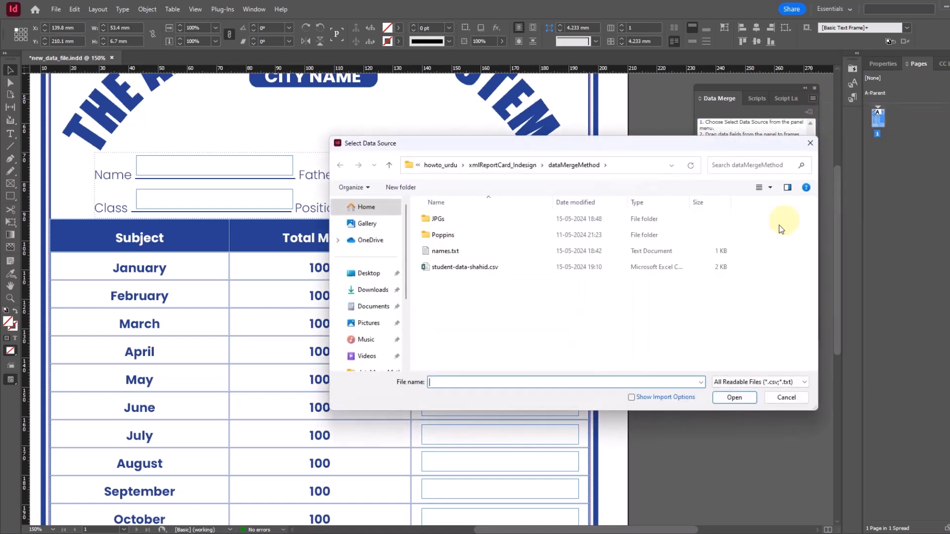
pyautogui.click(463, 270)
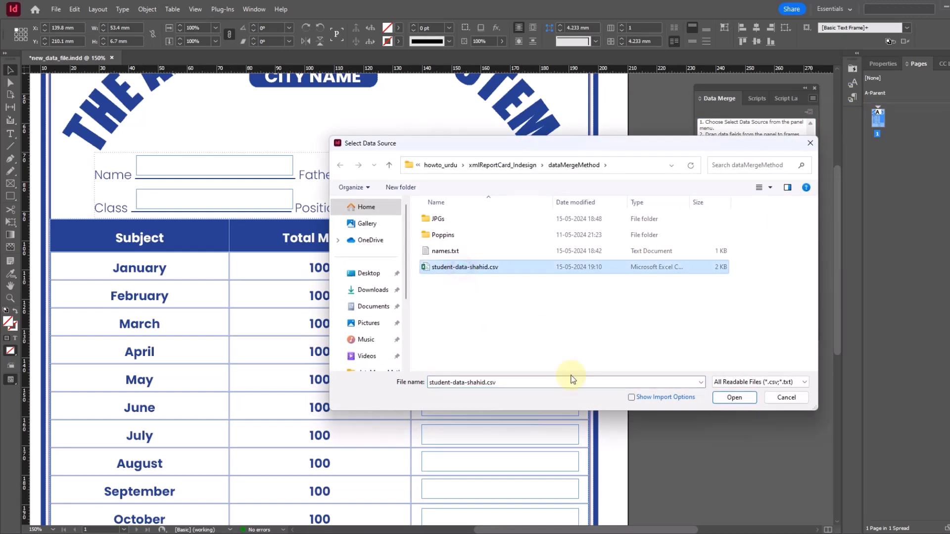
pyautogui.click(733, 398)
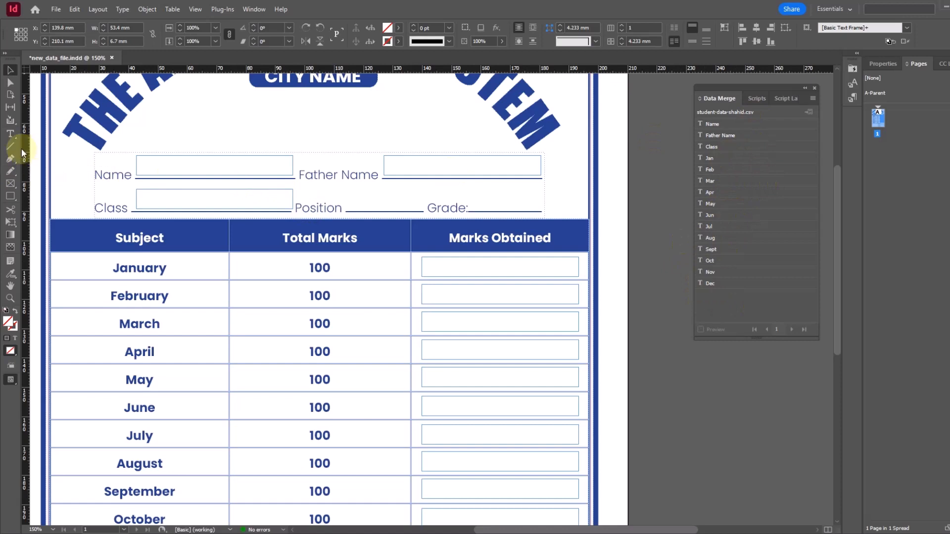
# Step: Insert the Name, Father Name and Class merge fields into their matching text frames in the student details area
pyautogui.click(10, 134)
pyautogui.click(226, 168)
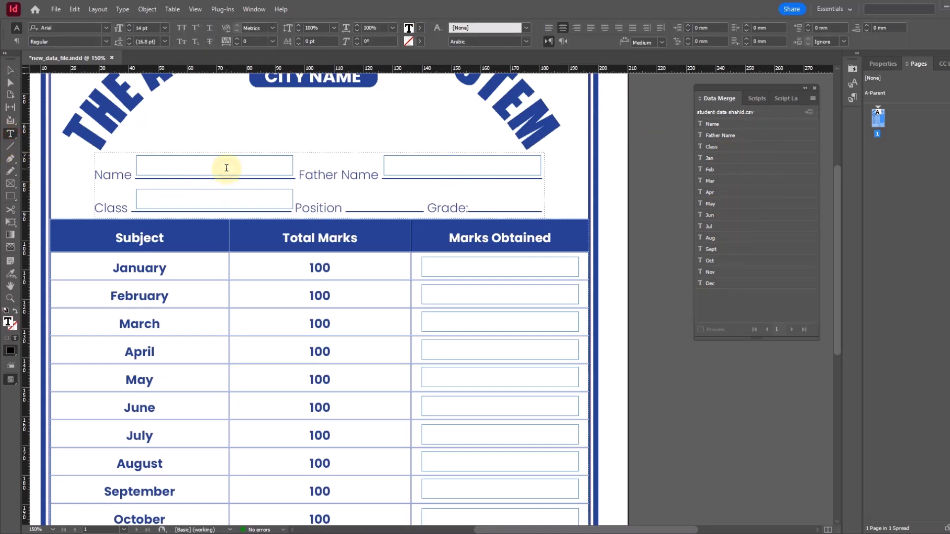
pyautogui.click(723, 124)
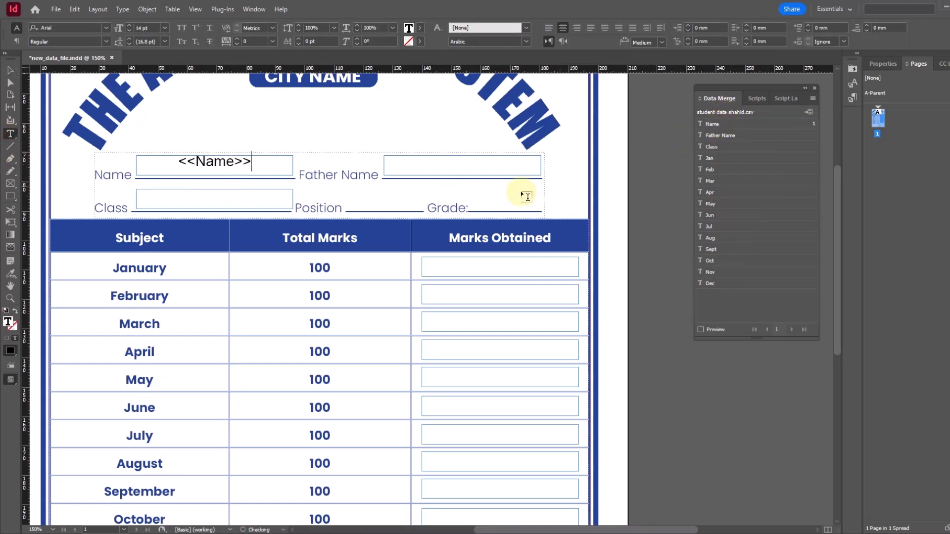
pyautogui.moveTo(721, 136); pyautogui.dragTo(463, 165)
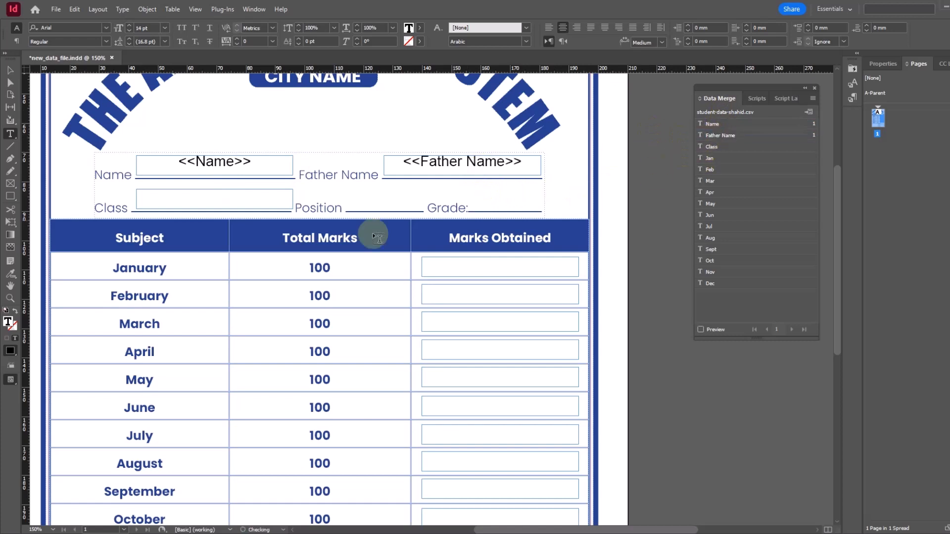
pyautogui.click(712, 146)
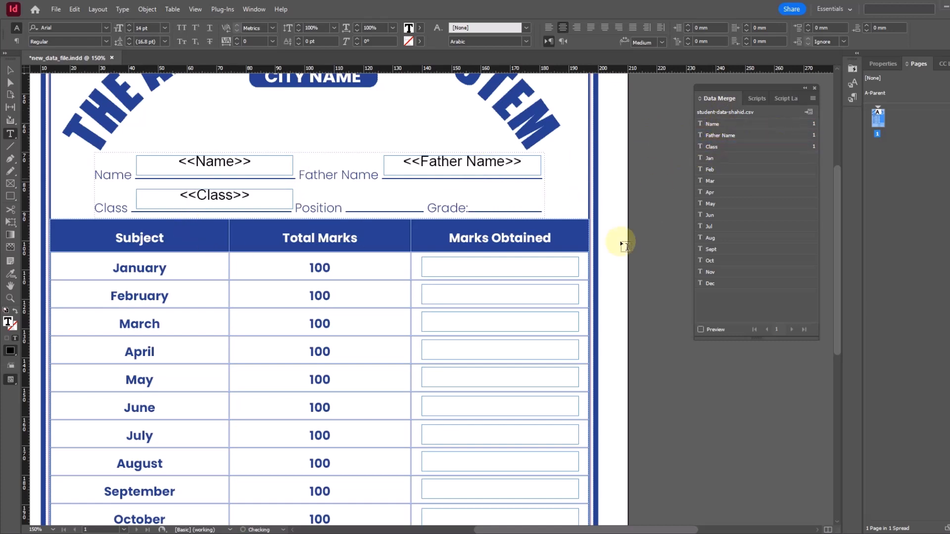
# Step: Insert the Jan, Feb and Mar merge fields into the Marks Obtained frames for January through March
pyautogui.click(520, 267)
pyautogui.click(710, 158)
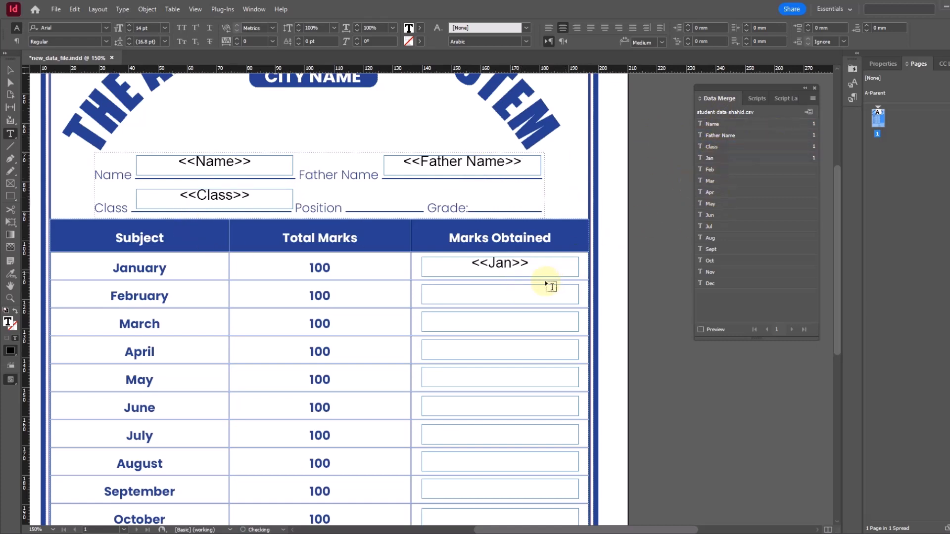
pyautogui.click(530, 291)
pyautogui.click(710, 170)
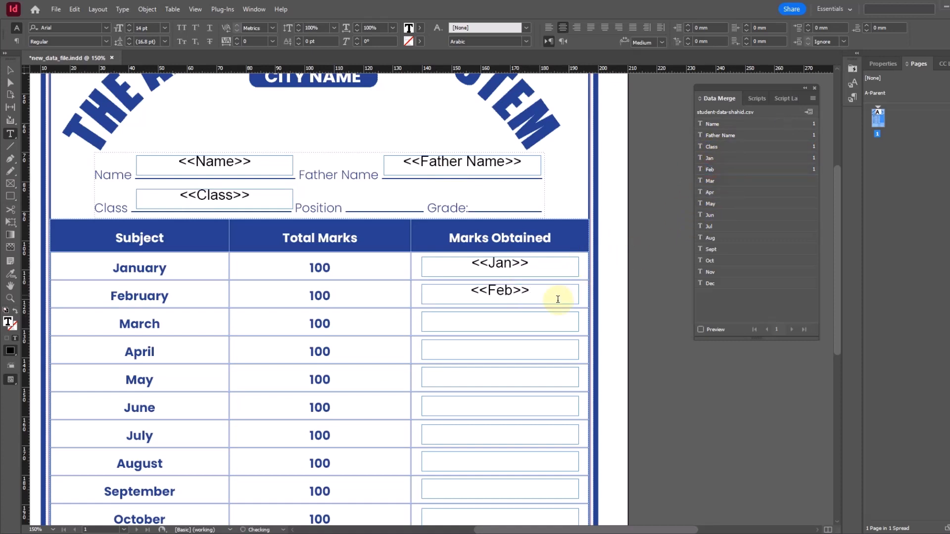
pyautogui.click(541, 323)
pyautogui.click(705, 183)
# Step: Insert the Apr, May and Jun merge fields into the Marks Obtained frames for April through June
pyautogui.click(514, 348)
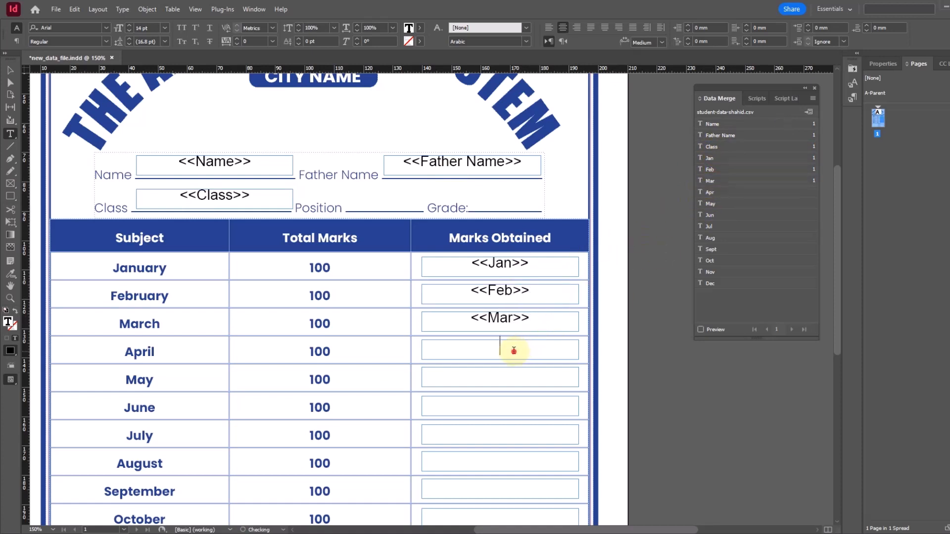
pyautogui.click(707, 192)
pyautogui.click(539, 377)
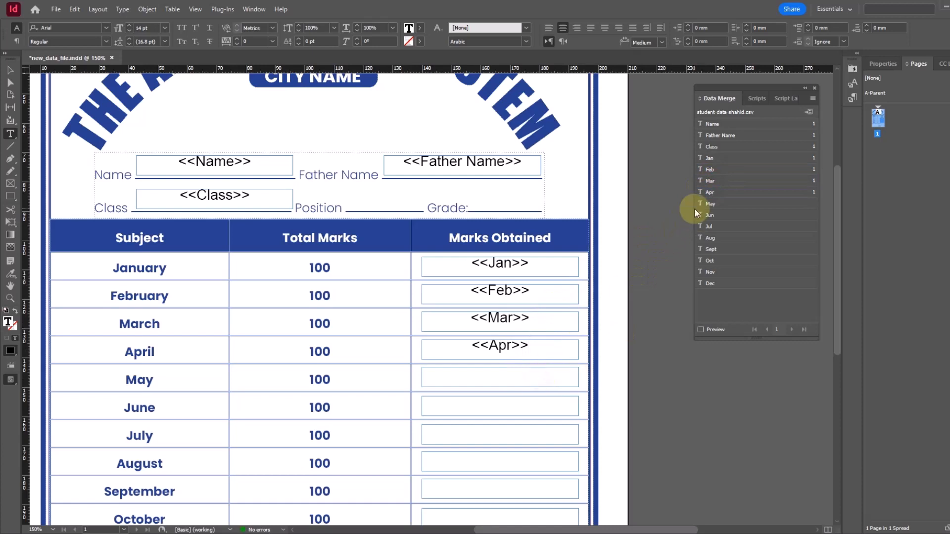
pyautogui.click(713, 203)
pyautogui.click(540, 398)
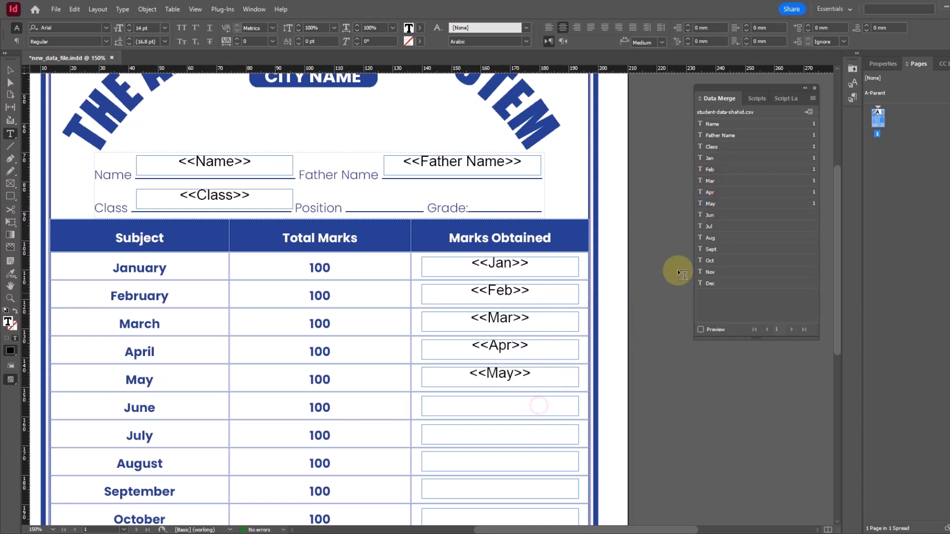
pyautogui.click(708, 214)
# Step: Insert the Jul, Aug and Sept merge fields into the Marks Obtained frames for July through September
pyautogui.scroll(-3, 537, 342)
pyautogui.click(514, 289)
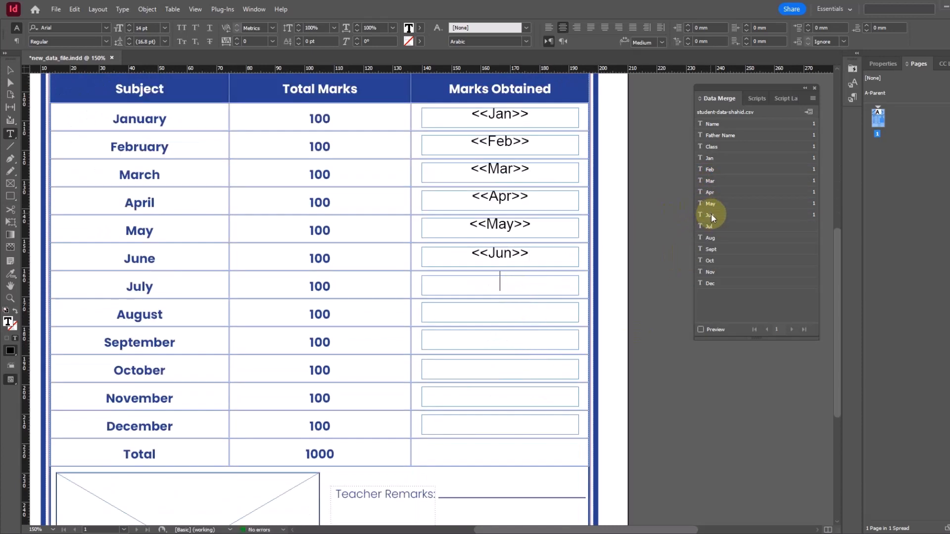
pyautogui.click(709, 227)
pyautogui.click(524, 314)
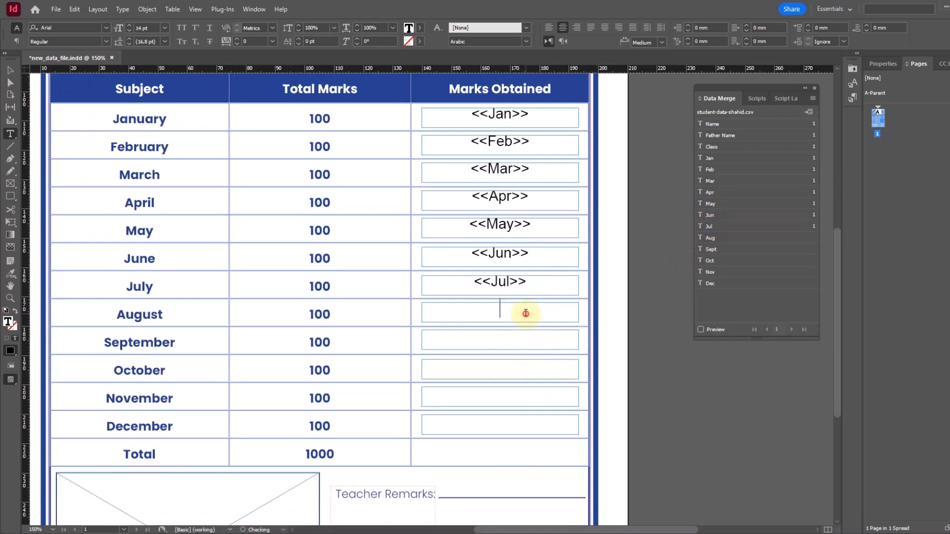
pyautogui.click(711, 238)
pyautogui.click(541, 337)
pyautogui.click(711, 249)
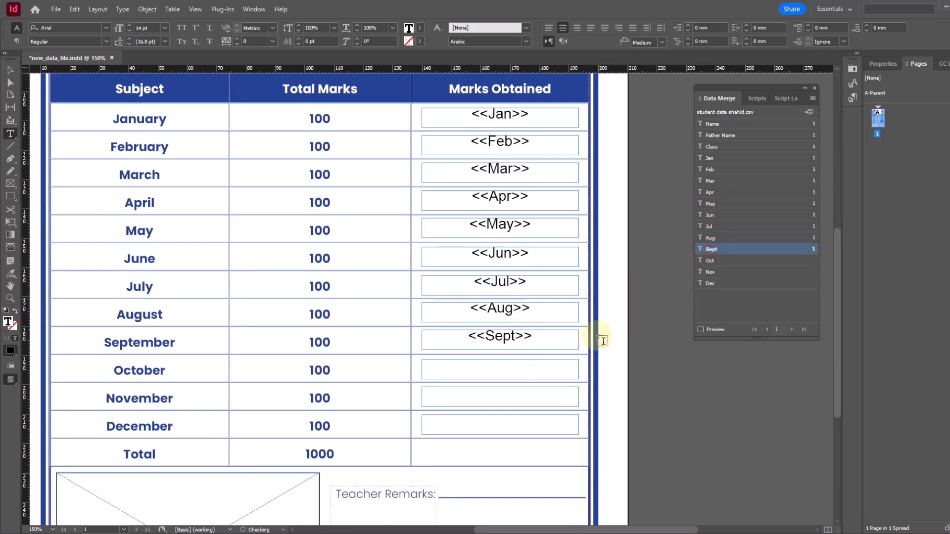
# Step: Insert the Oct, Nov and Dec merge fields into the Marks Obtained frames for October through December
pyautogui.click(546, 366)
pyautogui.click(710, 260)
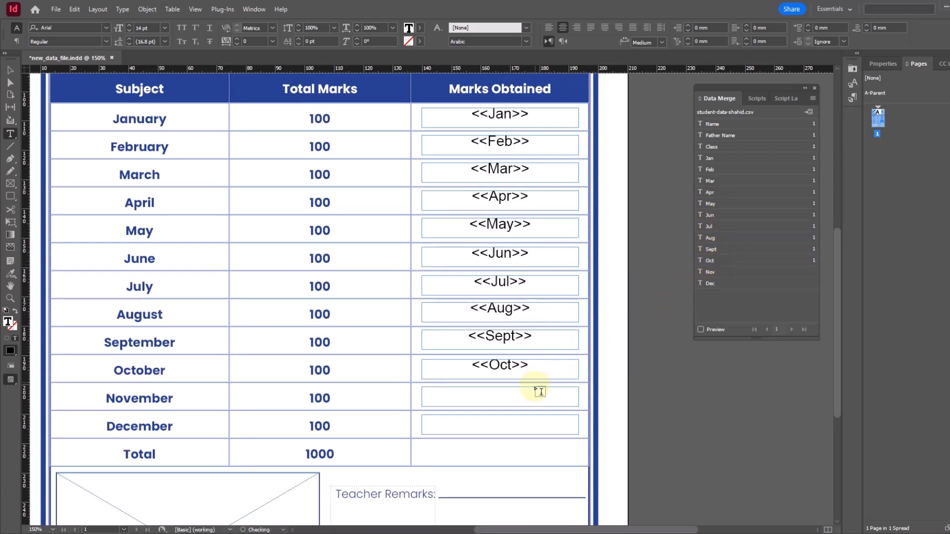
pyautogui.click(536, 391)
pyautogui.click(713, 277)
pyautogui.click(549, 420)
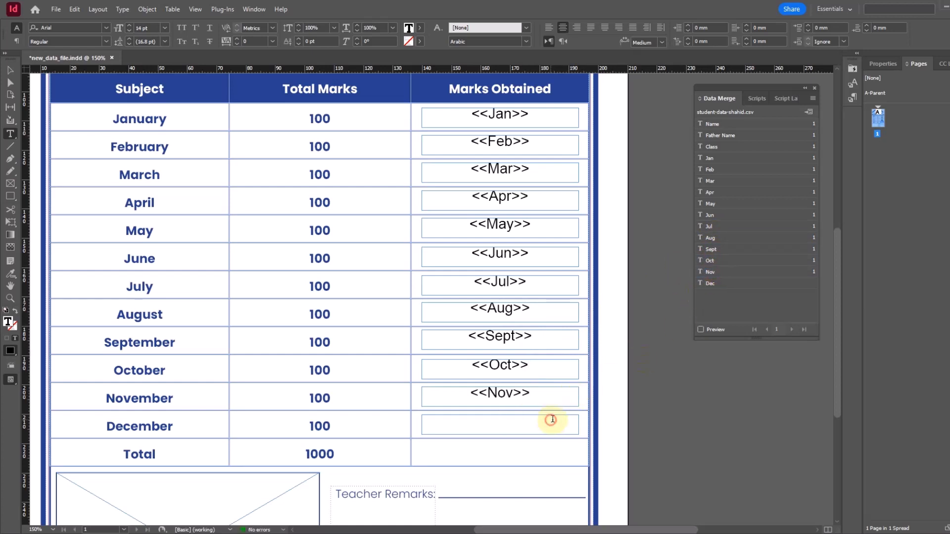
pyautogui.click(713, 283)
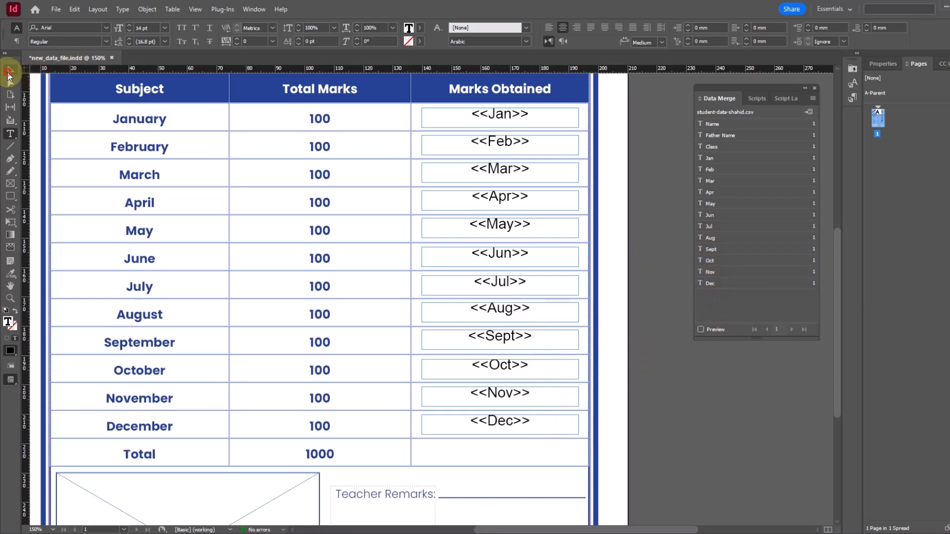
# Step: Switch to the Selection tool with nothing selected and turn on the data merge preview for the first record
pyautogui.click(10, 70)
pyautogui.click(620, 384)
pyautogui.scroll(-2, 545, 346)
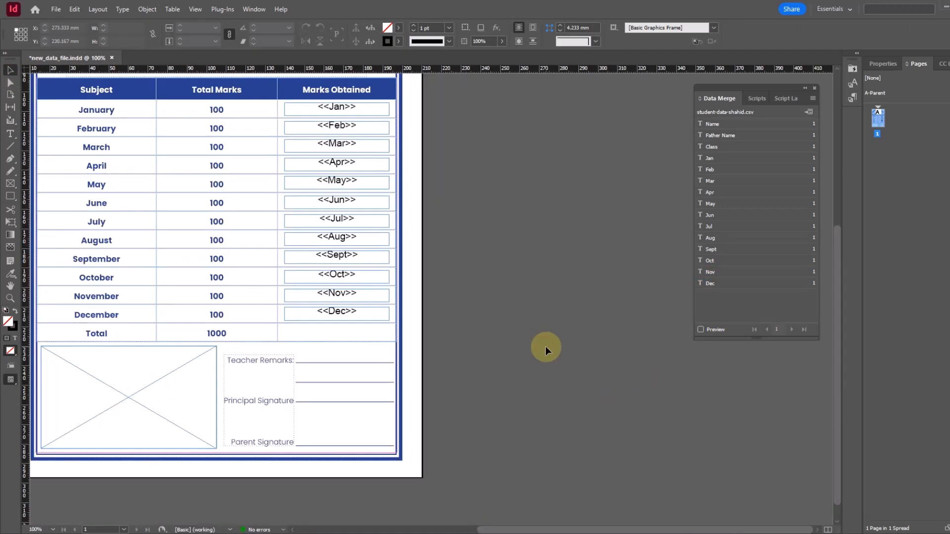
pyautogui.moveTo(503, 270); pyautogui.dragTo(578, 350)
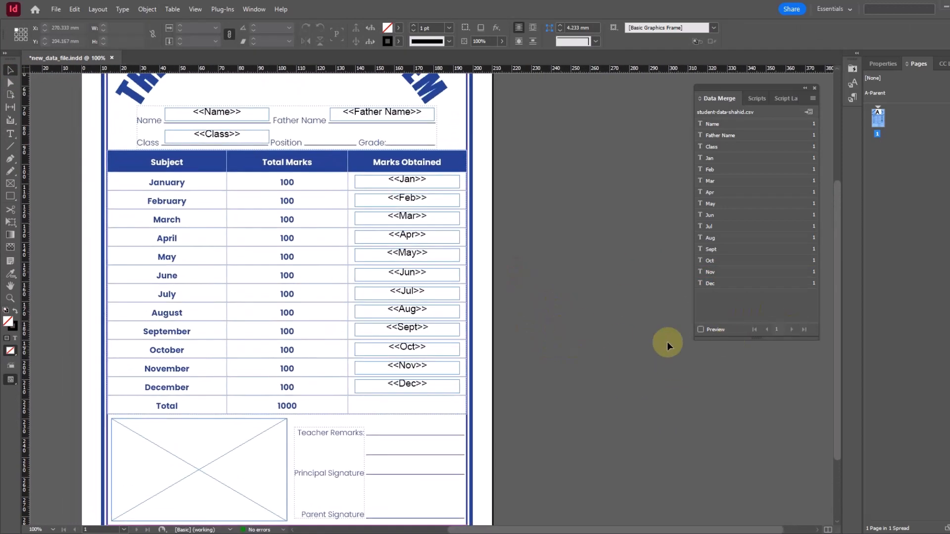
pyautogui.click(701, 329)
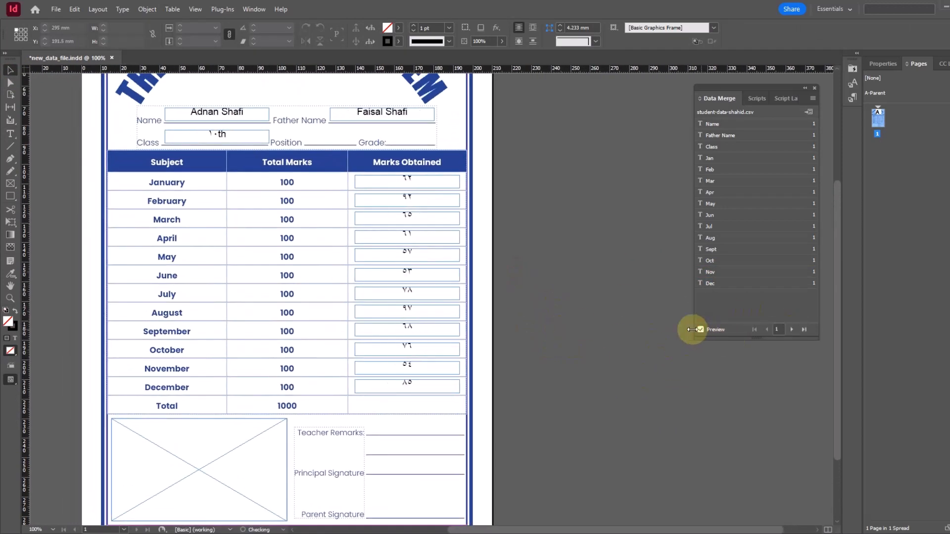
pyautogui.moveTo(581, 211); pyautogui.dragTo(546, 256)
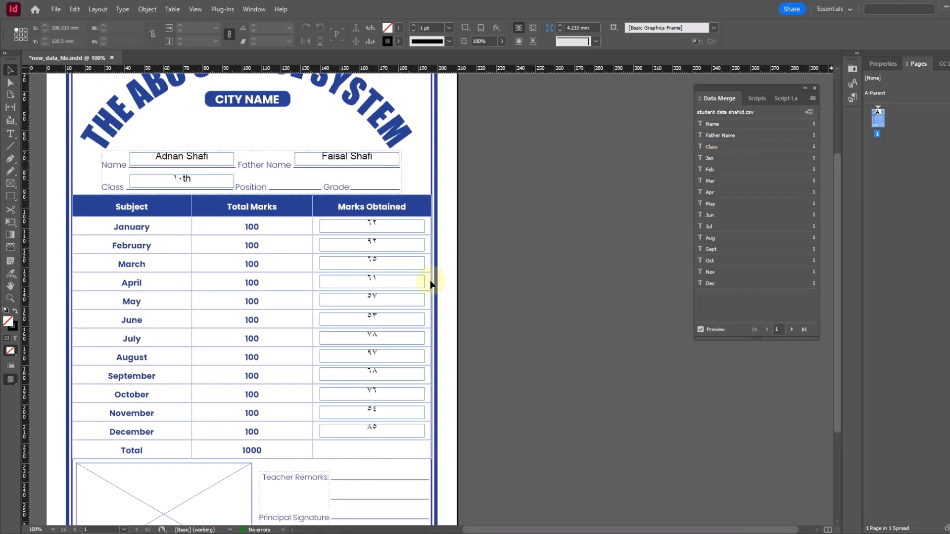
# Step: Set the language of the report_Data paragraph style to English: USA with the dialog's preview enabled, and apply the change
pyautogui.click(853, 98)
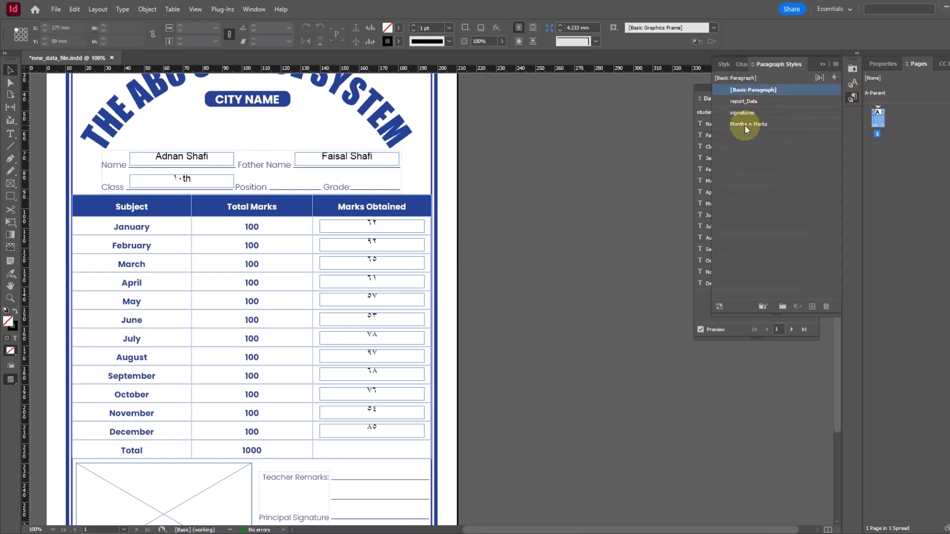
pyautogui.rightClick(743, 103)
pyautogui.click(755, 110)
pyautogui.moveTo(420, 89); pyautogui.dragTo(637, 78)
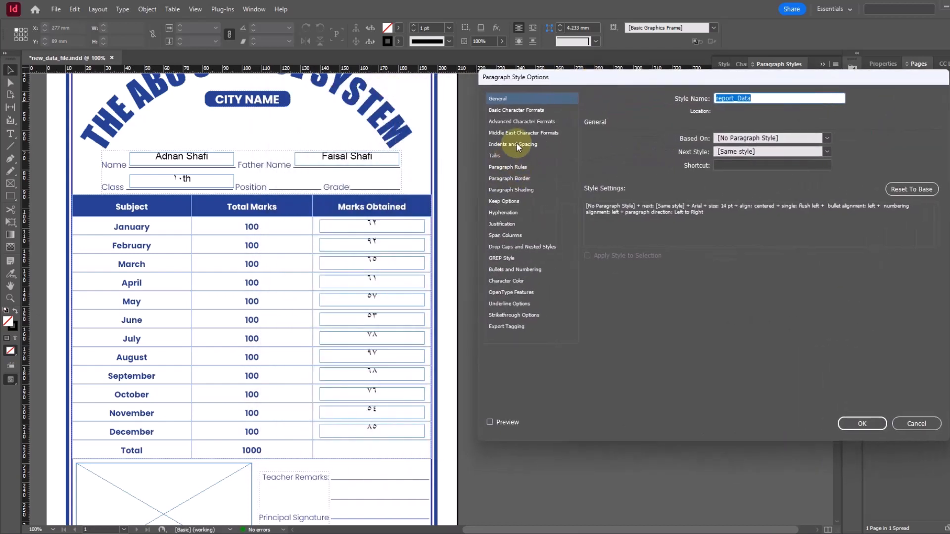
pyautogui.click(519, 122)
pyautogui.click(655, 204)
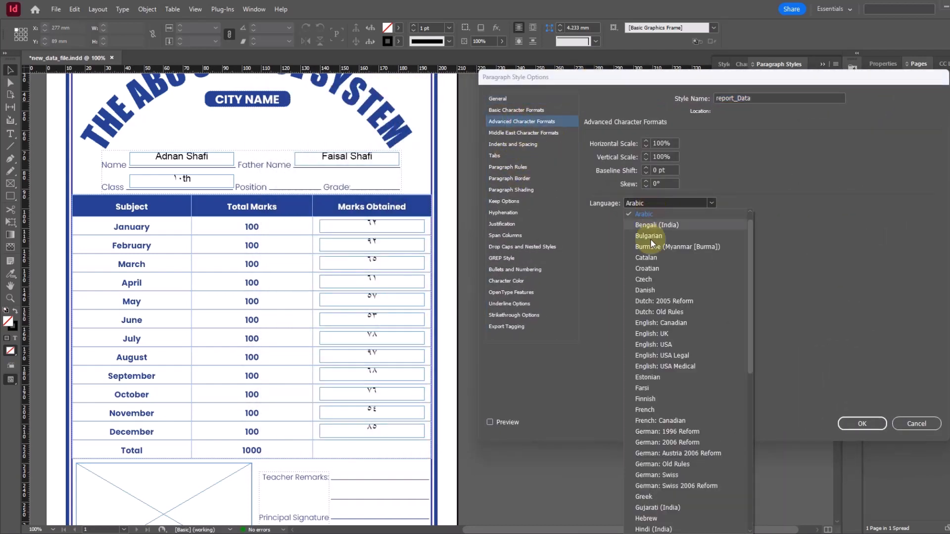
pyautogui.click(657, 342)
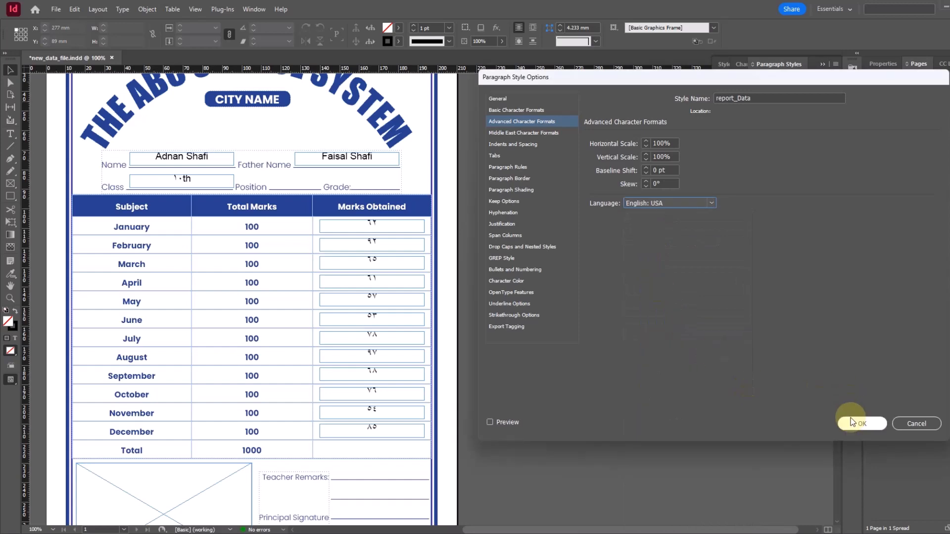
pyautogui.click(505, 423)
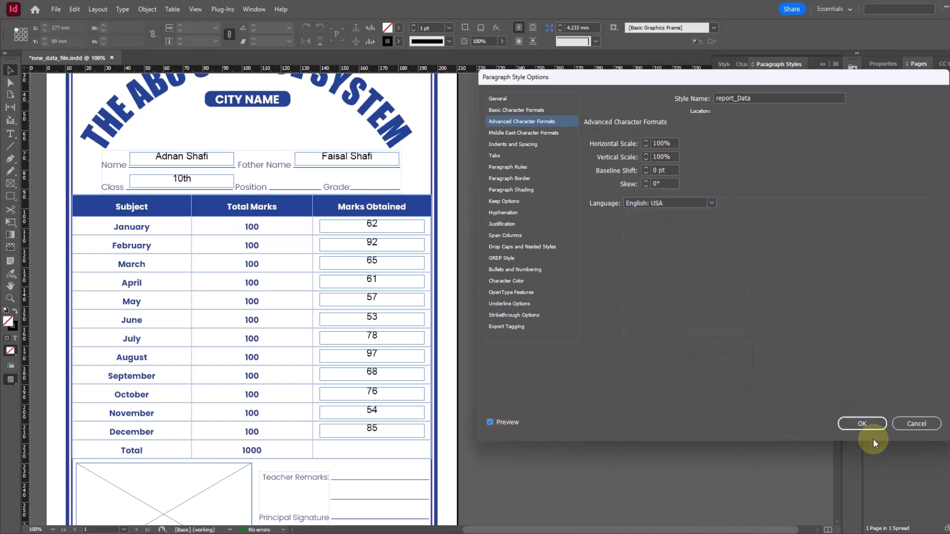
pyautogui.click(865, 422)
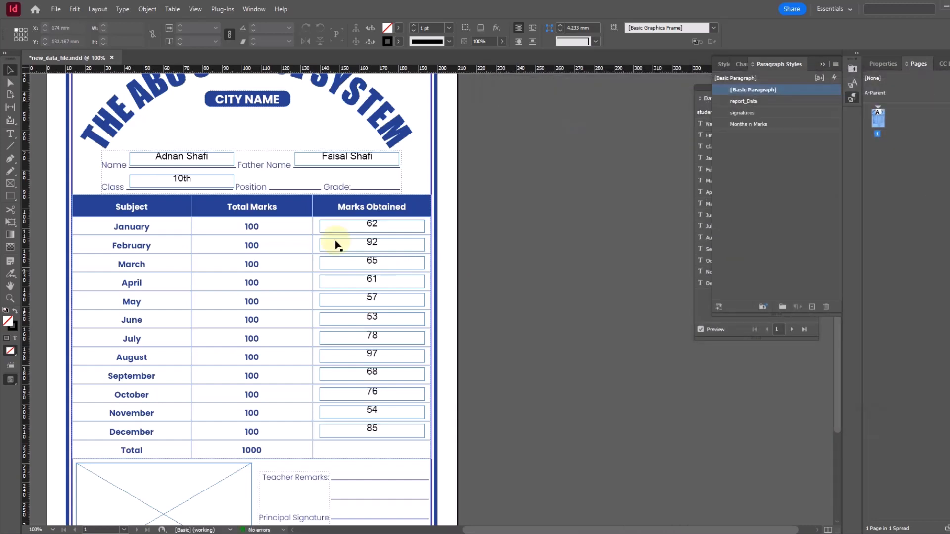
# Step: Hide the frame edges with Preview screen mode and check the merged report cards through the fourth record, returning to the first
pyautogui.click(562, 277)
pyautogui.press('w')
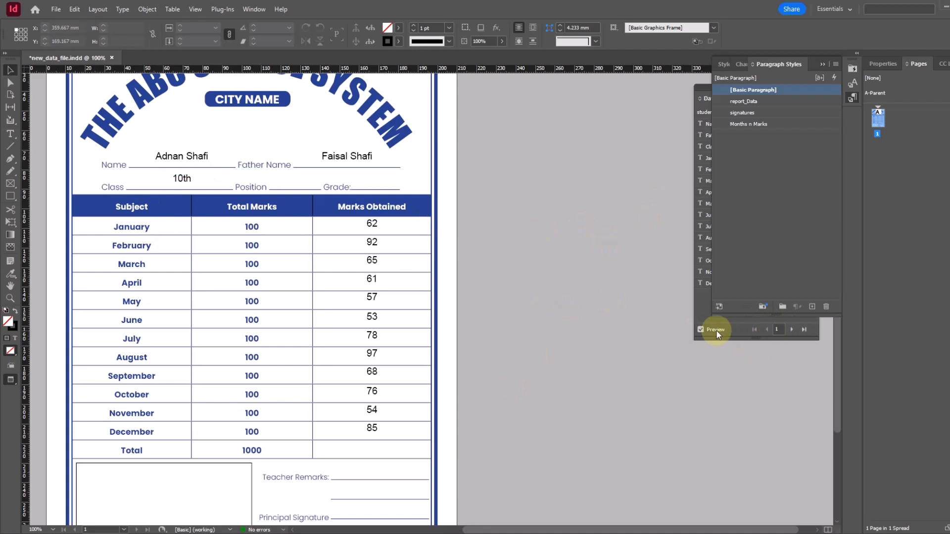
pyautogui.click(700, 309)
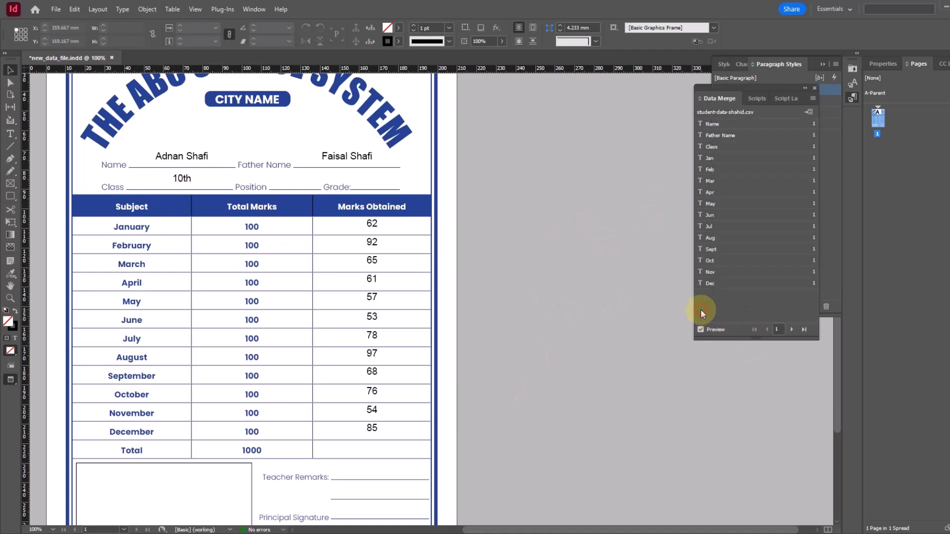
pyautogui.click(792, 330)
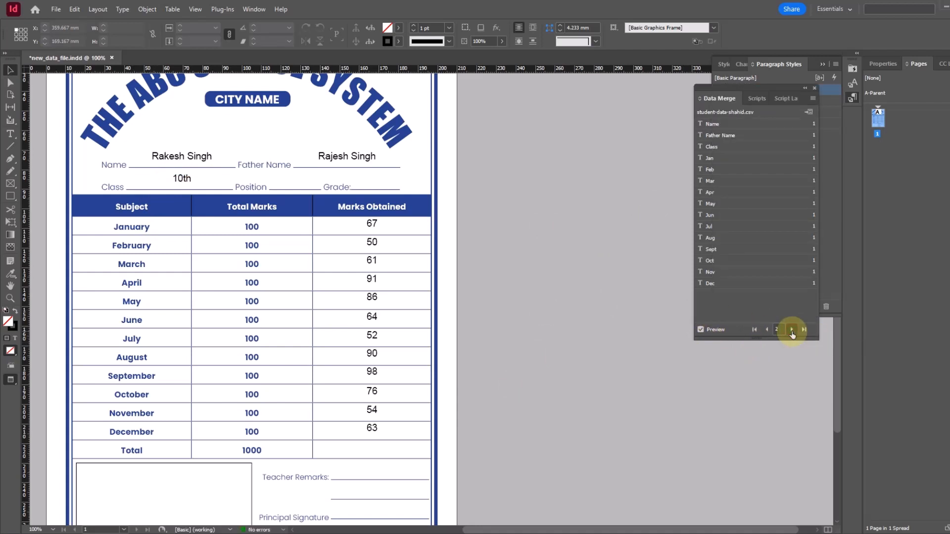
pyautogui.click(792, 330)
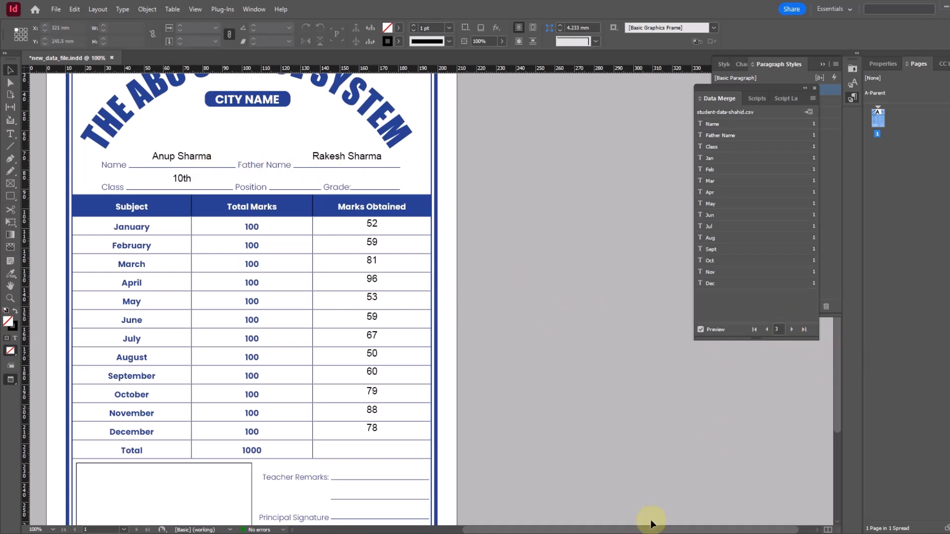
pyautogui.click(793, 330)
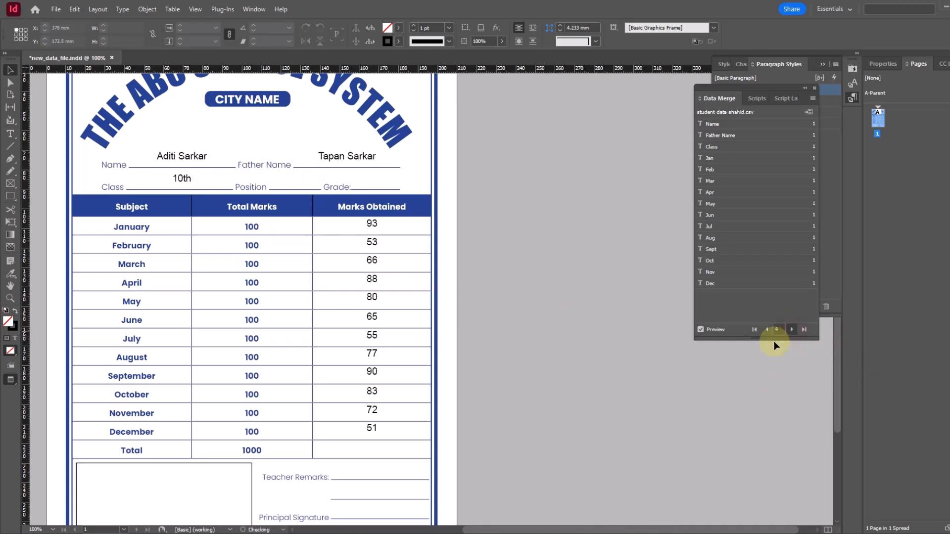
pyautogui.scroll(-3, 265, 415)
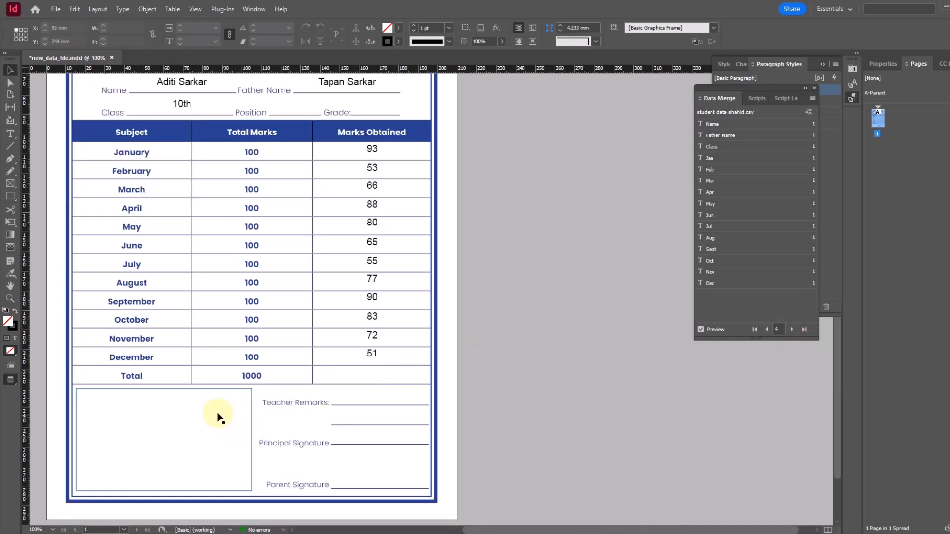
pyautogui.click(754, 330)
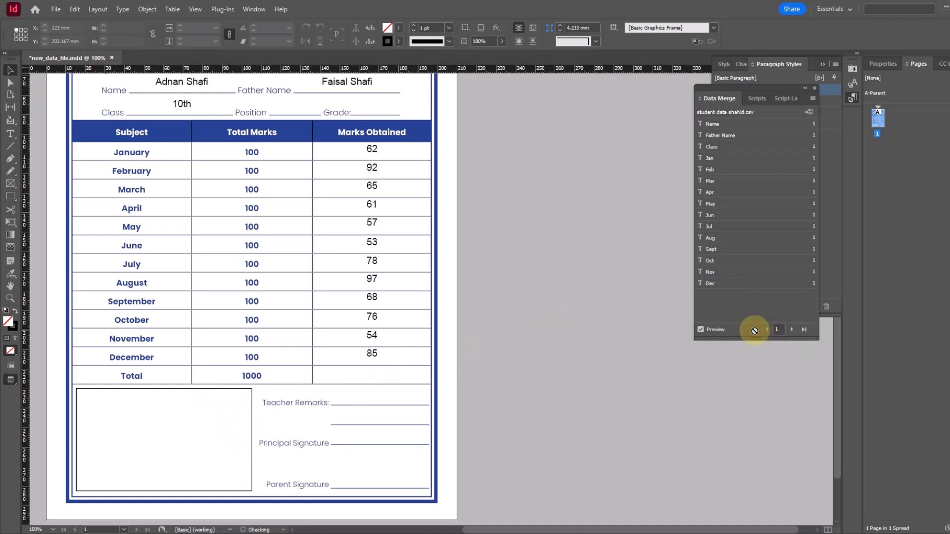
# Step: Turn off the data merge preview and Preview screen mode, then switch to the student-data-shahid workbook in Excel
pyautogui.click(700, 330)
pyautogui.press('w')
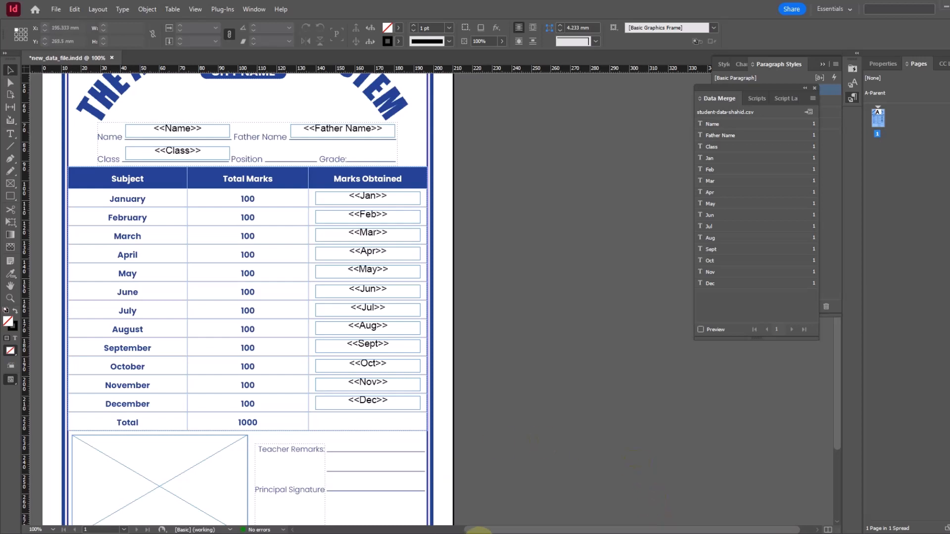
pyautogui.moveTo(479, 532)
pyautogui.click(504, 499)
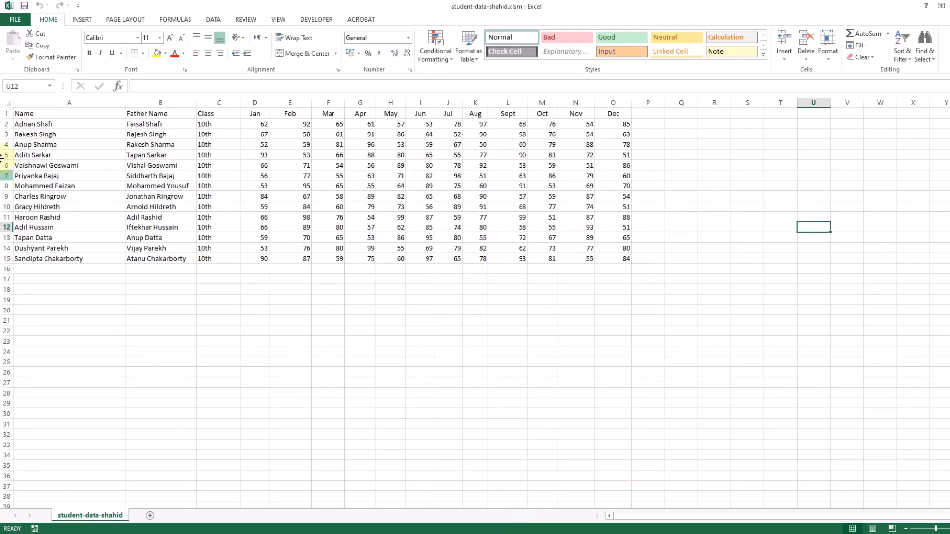
# Step: Examine the Name cell together with the Jan to Dec marks for the first two students in the sheet
pyautogui.click(31, 125)
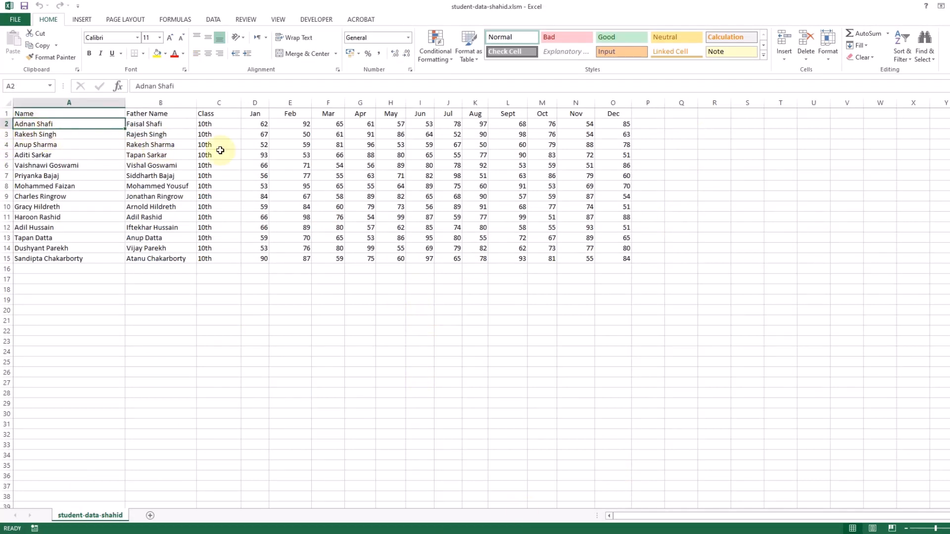
pyautogui.click(261, 125)
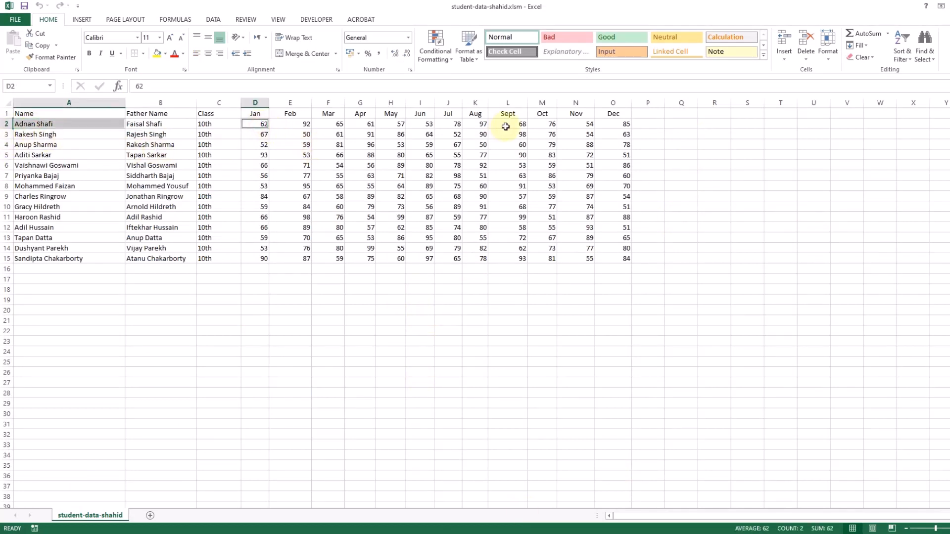
pyautogui.click(624, 125)
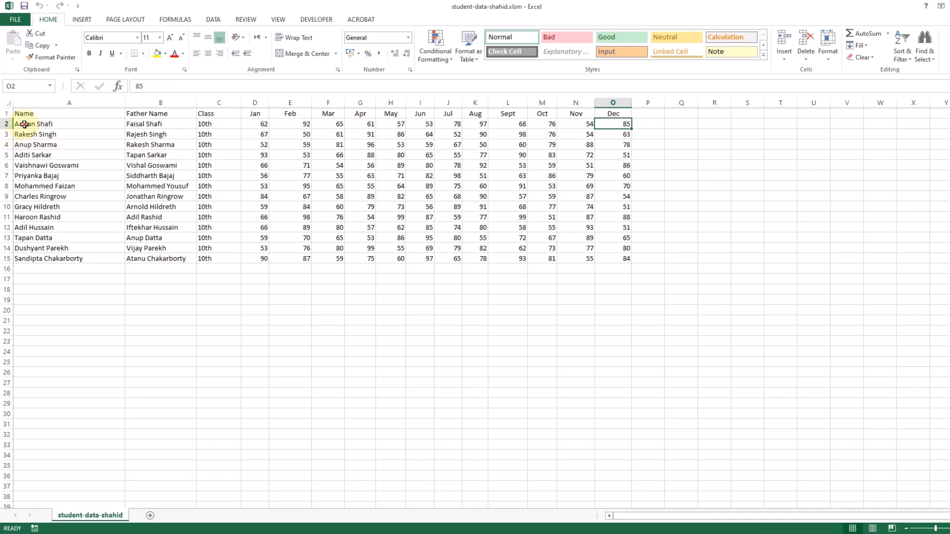
pyautogui.click(22, 124)
pyautogui.moveTo(261, 125); pyautogui.dragTo(607, 125)
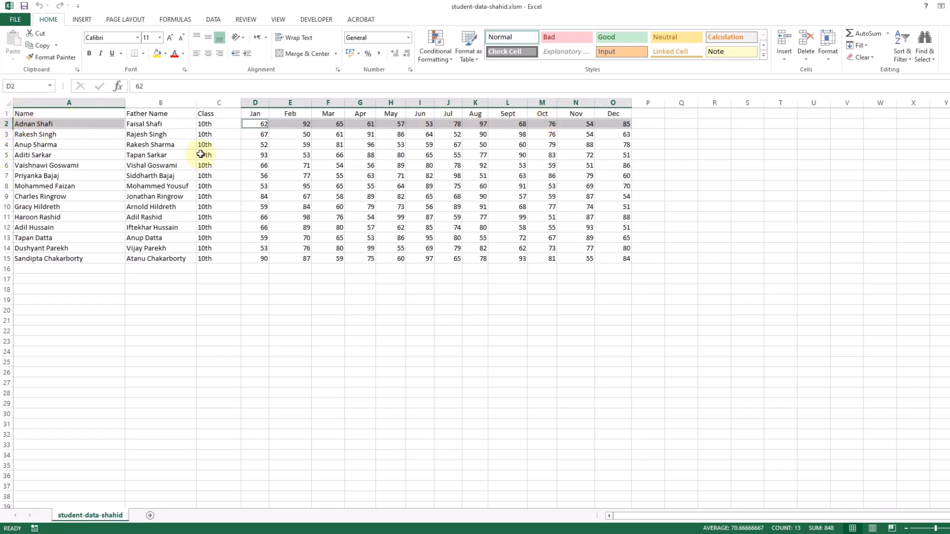
pyautogui.click(36, 136)
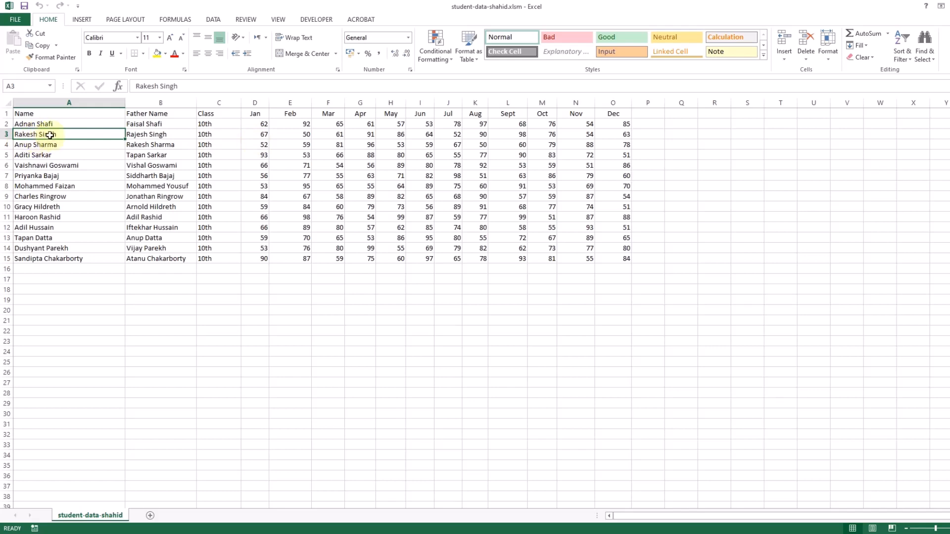
pyautogui.keyDown('ctrl'); pyautogui.moveTo(261, 136); pyautogui.dragTo(627, 134); pyautogui.keyUp('ctrl')
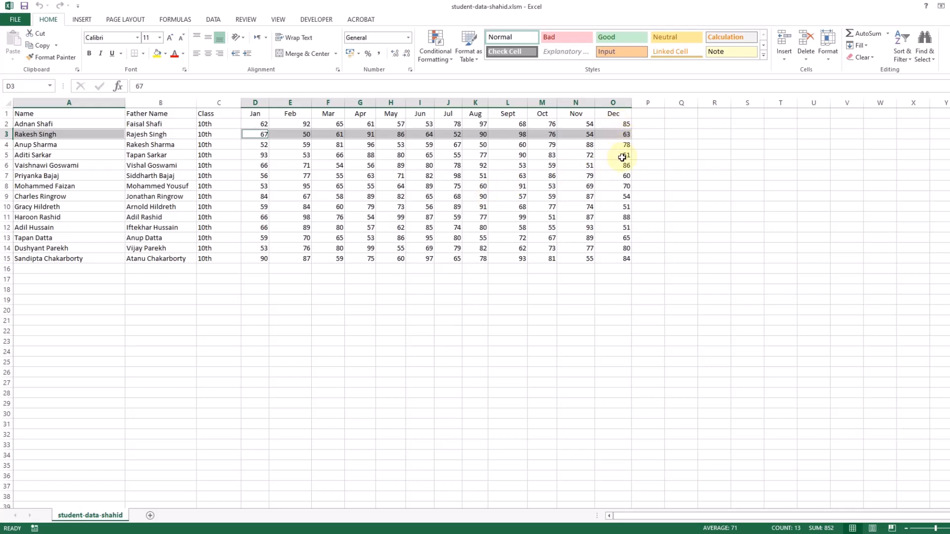
pyautogui.click(648, 312)
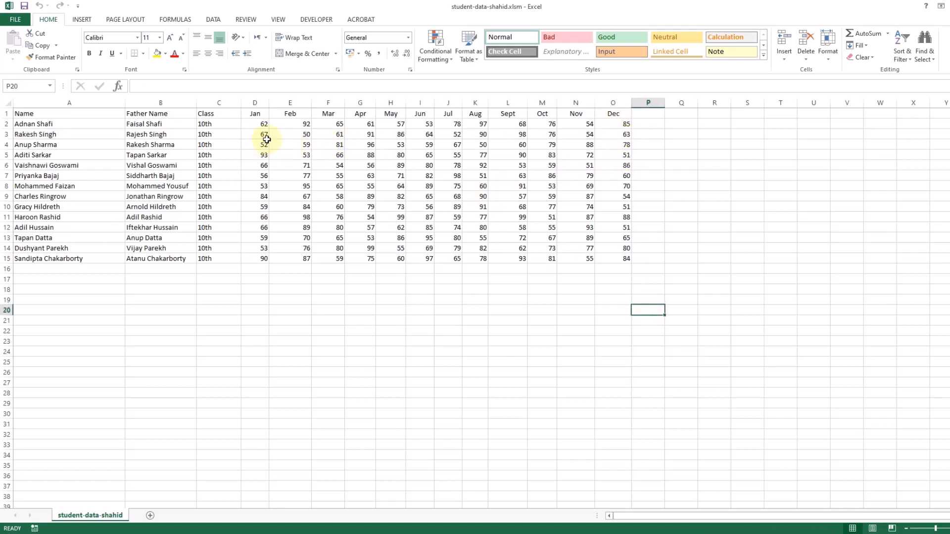
pyautogui.click(45, 124)
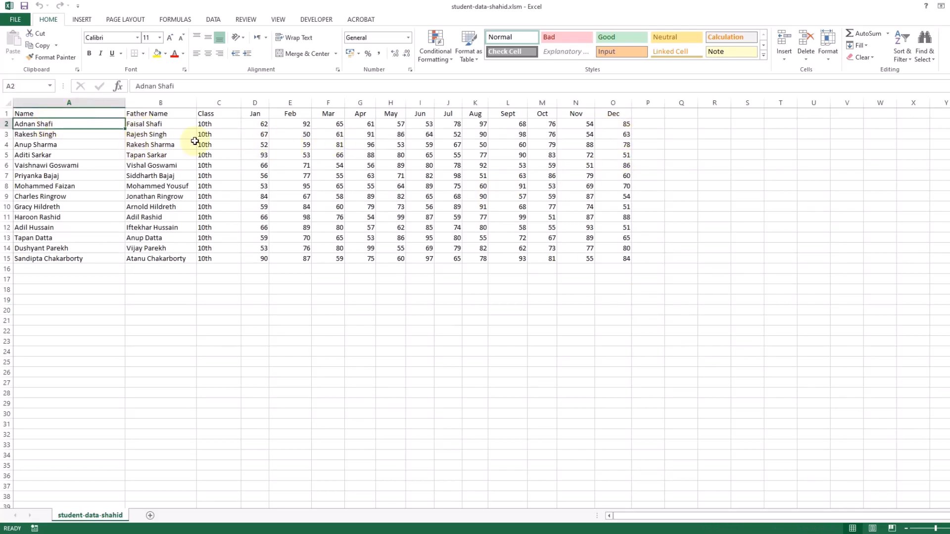
pyautogui.moveTo(266, 127); pyautogui.dragTo(615, 123)
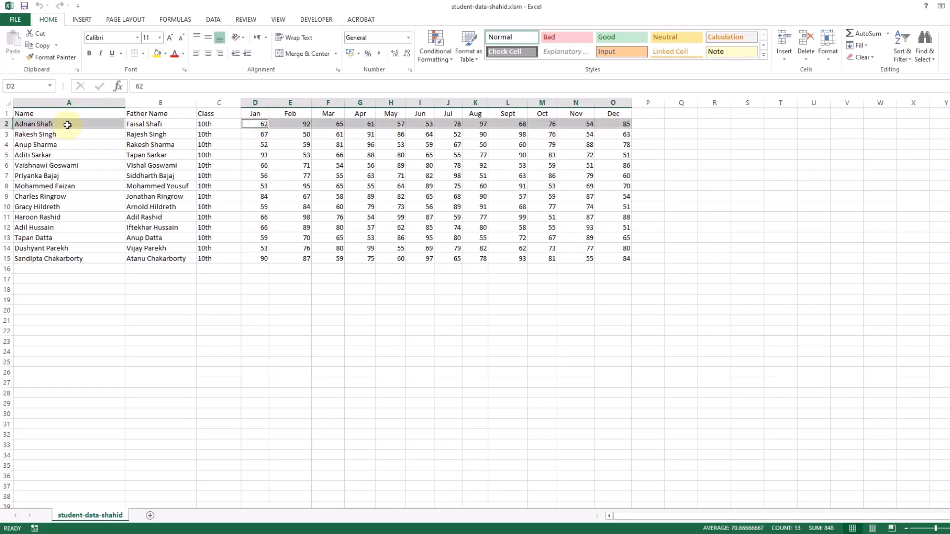
pyautogui.click(271, 322)
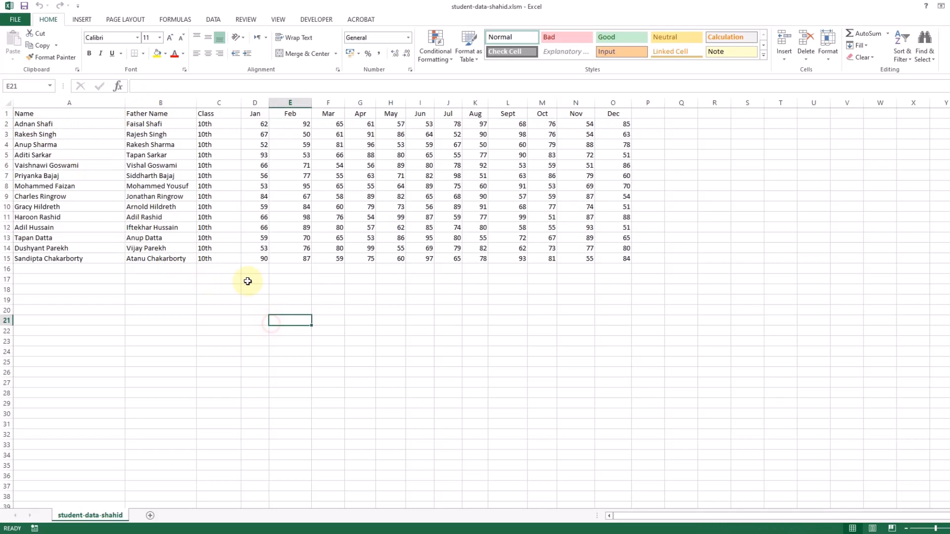
# Step: Insert a line chart with markers from the first student's name in A2 and the Jan to Dec marks in D2:O2
pyautogui.click(50, 125)
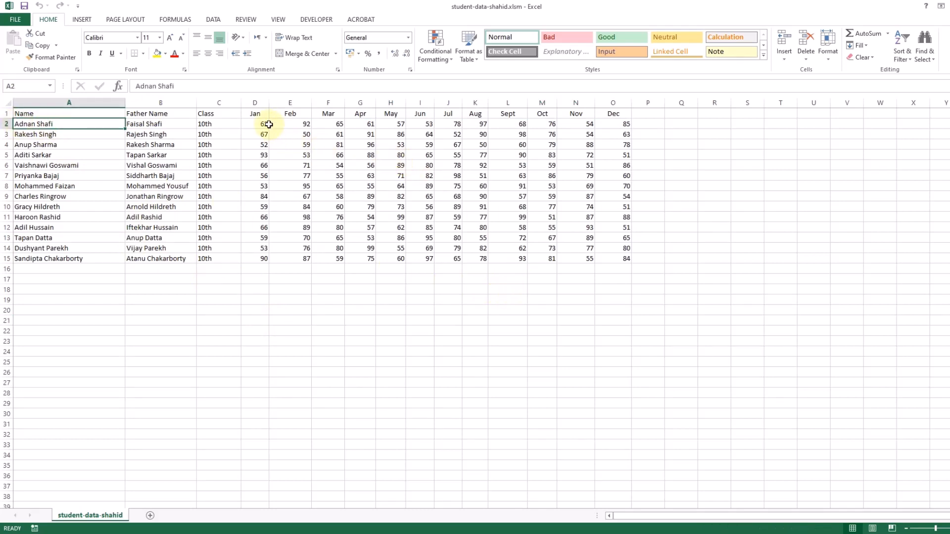
pyautogui.moveTo(262, 125); pyautogui.dragTo(610, 124)
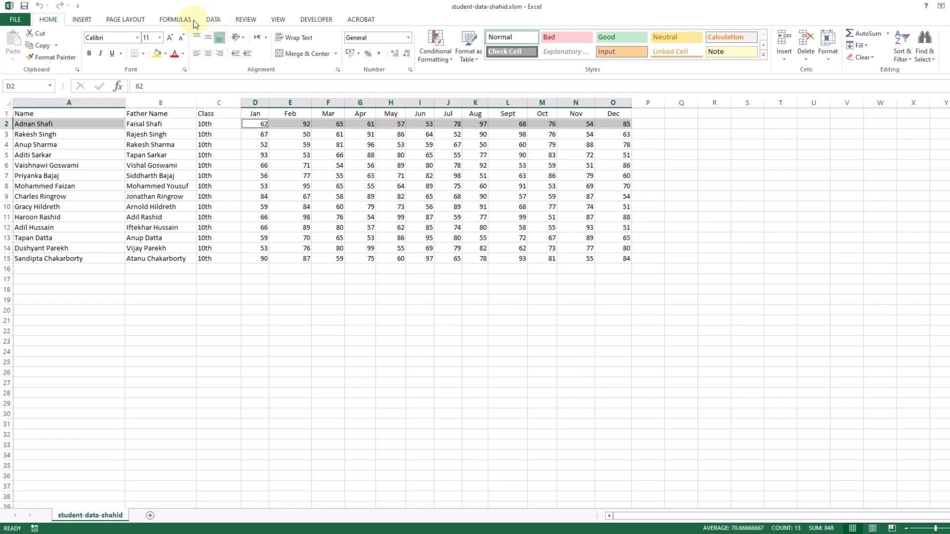
pyautogui.click(78, 19)
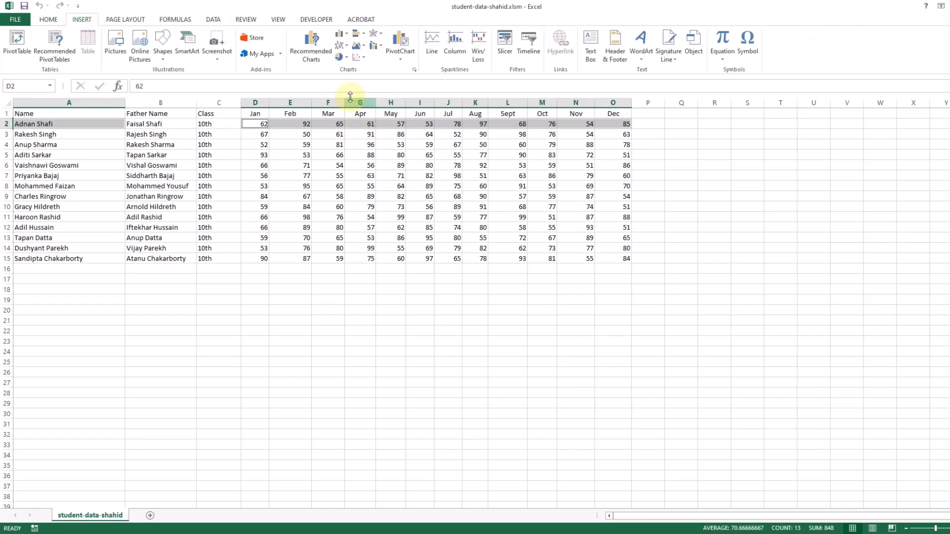
pyautogui.click(365, 58)
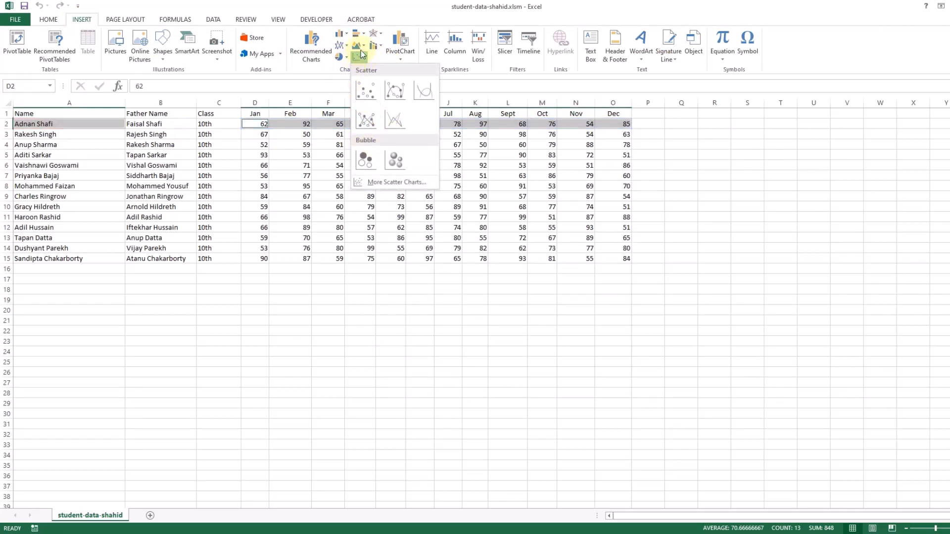
pyautogui.click(414, 19)
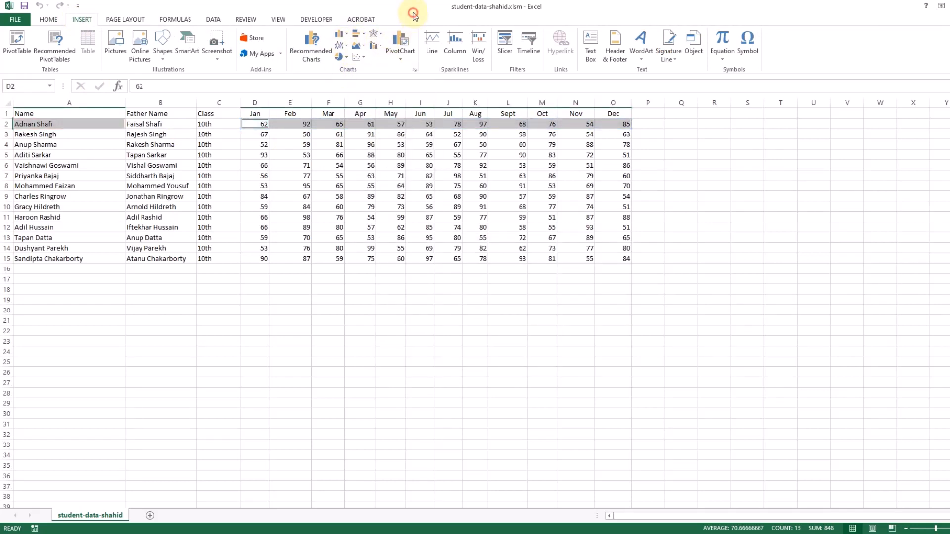
pyautogui.click(345, 48)
pyautogui.click(382, 112)
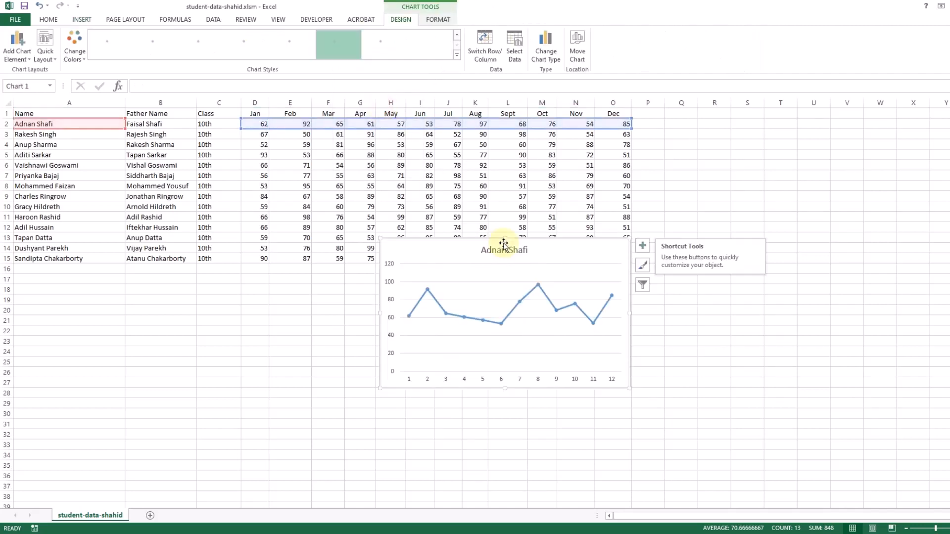
# Step: Move the line chart into the empty area below the student data, near the Name and Father Name columns, and deselect it
pyautogui.moveTo(562, 238); pyautogui.dragTo(509, 331)
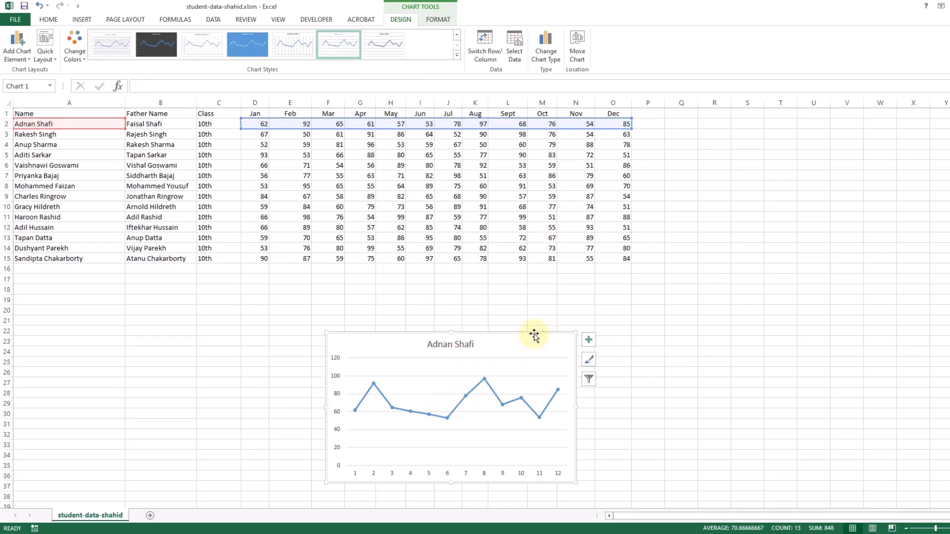
pyautogui.moveTo(533, 334); pyautogui.dragTo(273, 333)
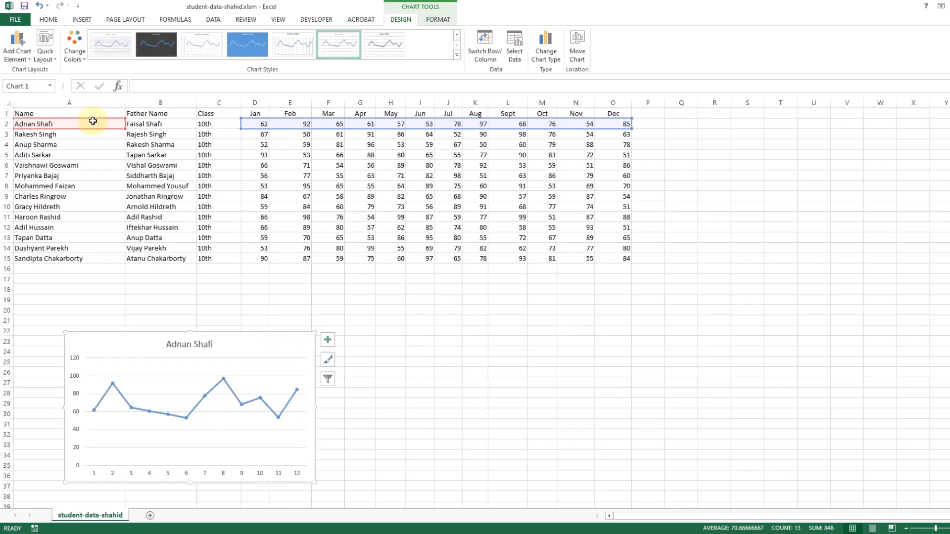
pyautogui.click(490, 355)
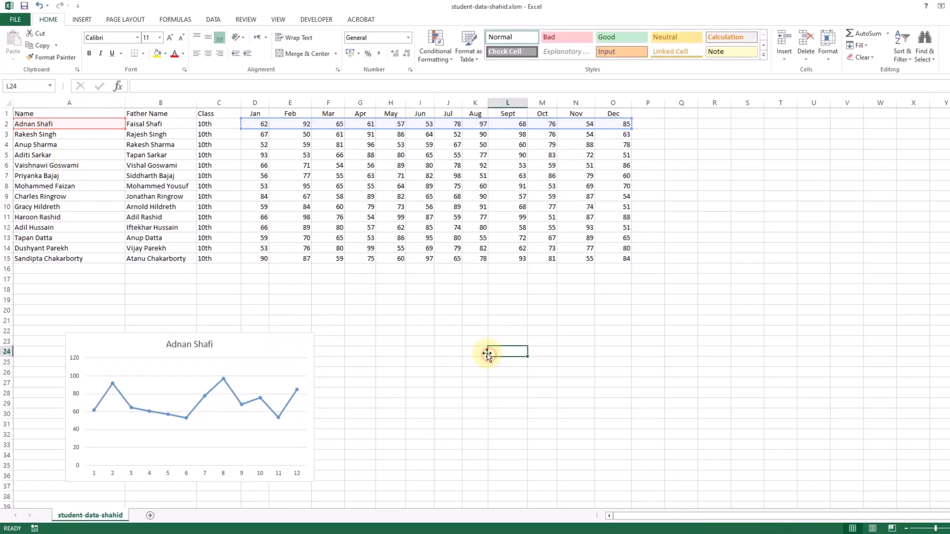
pyautogui.click(39, 136)
pyautogui.moveTo(256, 137); pyautogui.dragTo(599, 132)
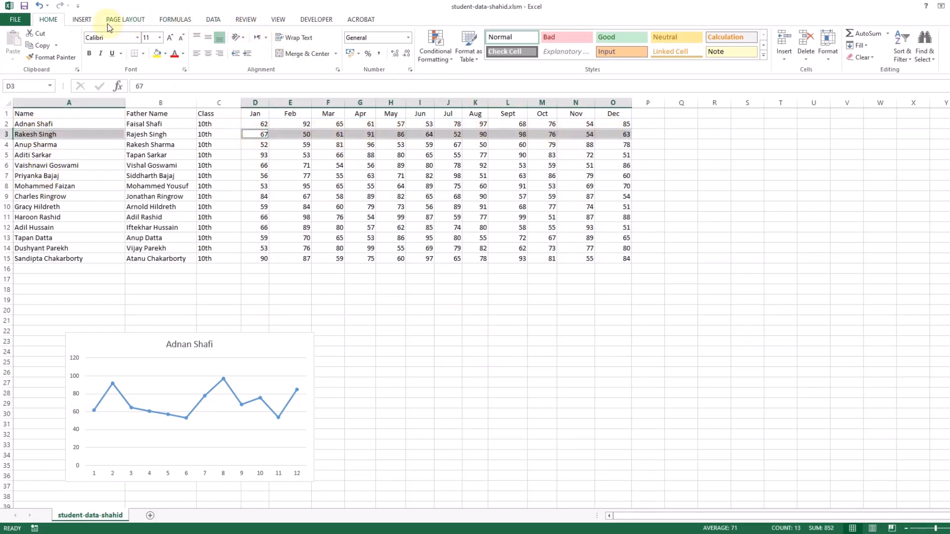
pyautogui.click(82, 19)
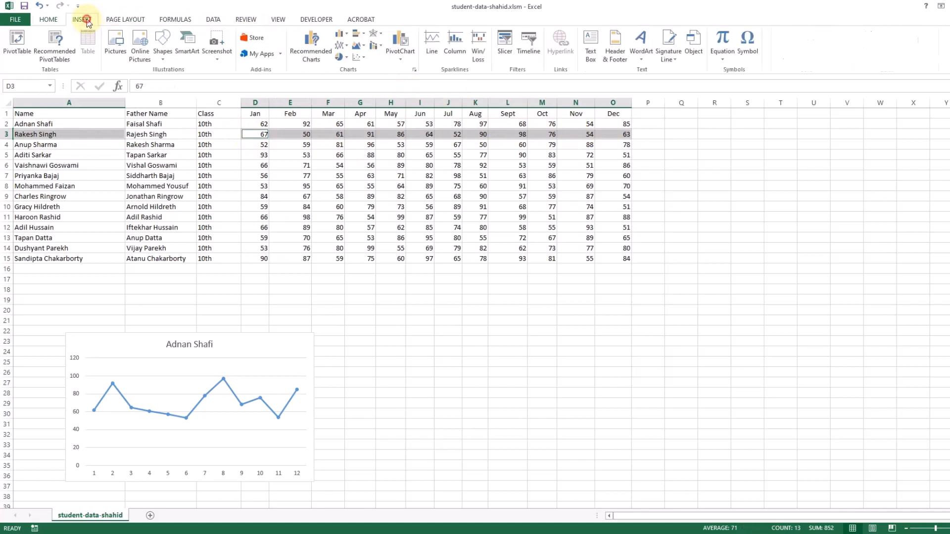
pyautogui.click(362, 48)
pyautogui.click(360, 34)
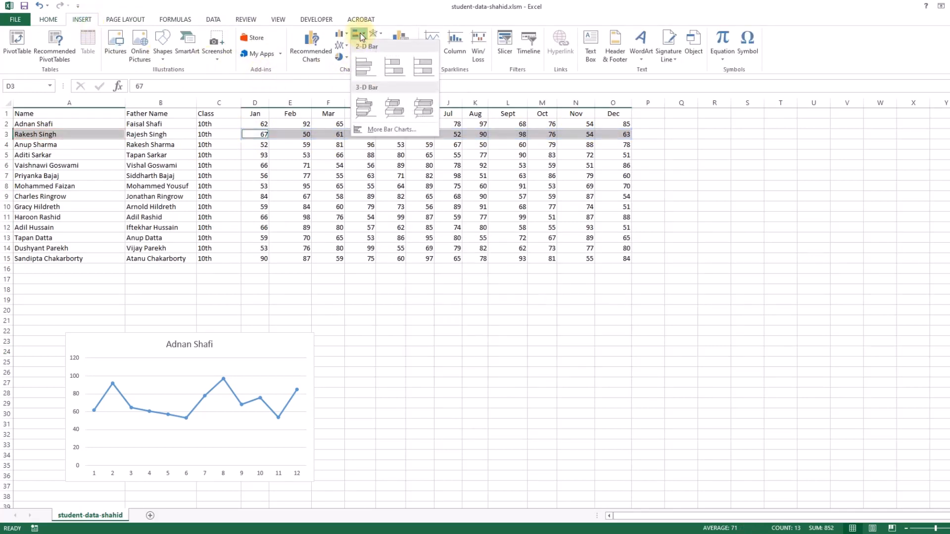
pyautogui.click(440, 14)
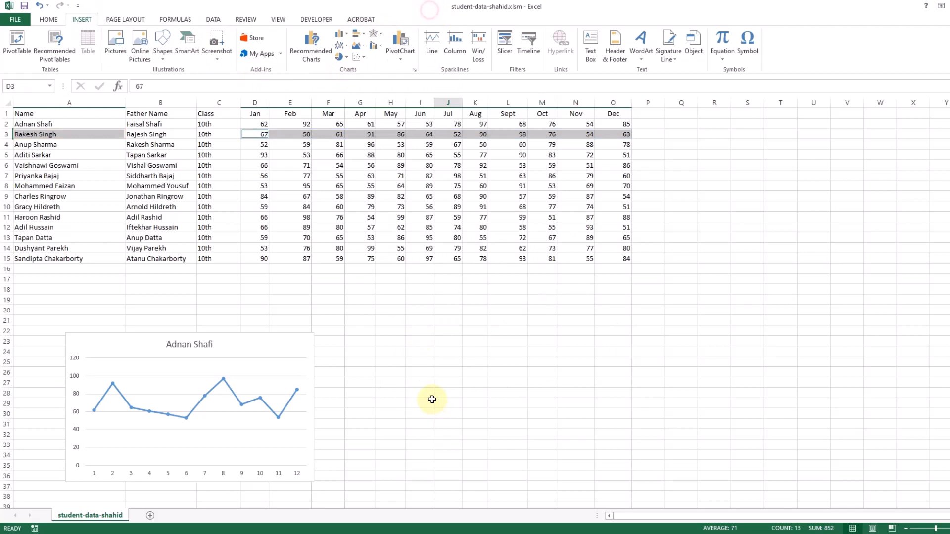
pyautogui.click(420, 372)
# Step: Delete the first student's line chart from the area below the student data
pyautogui.moveTo(279, 350); pyautogui.dragTo(264, 346)
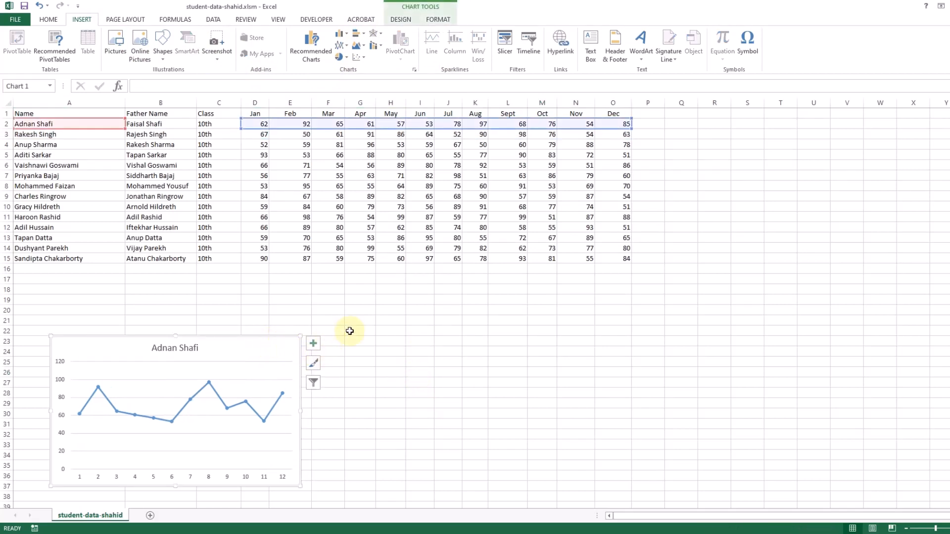
pyautogui.click(378, 340)
pyautogui.click(384, 352)
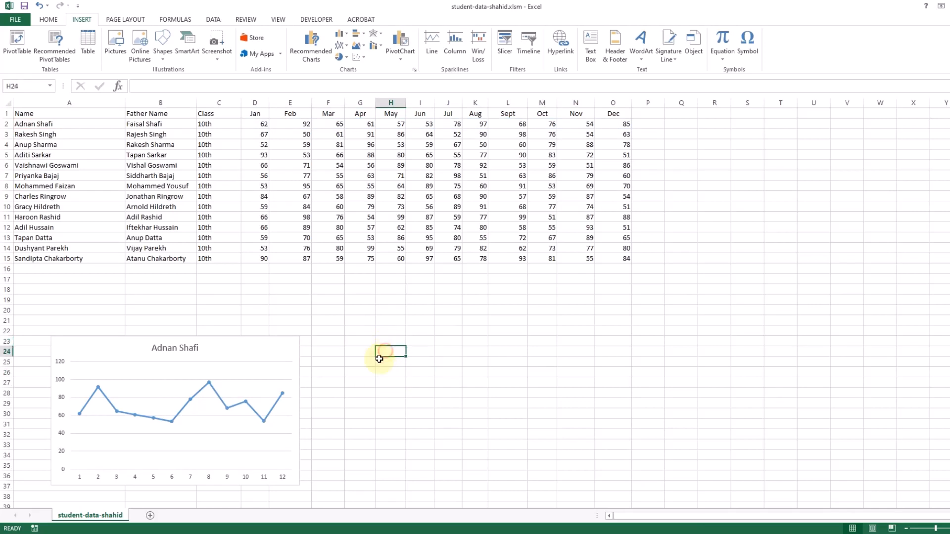
pyautogui.click(279, 350)
pyautogui.press('Delete')
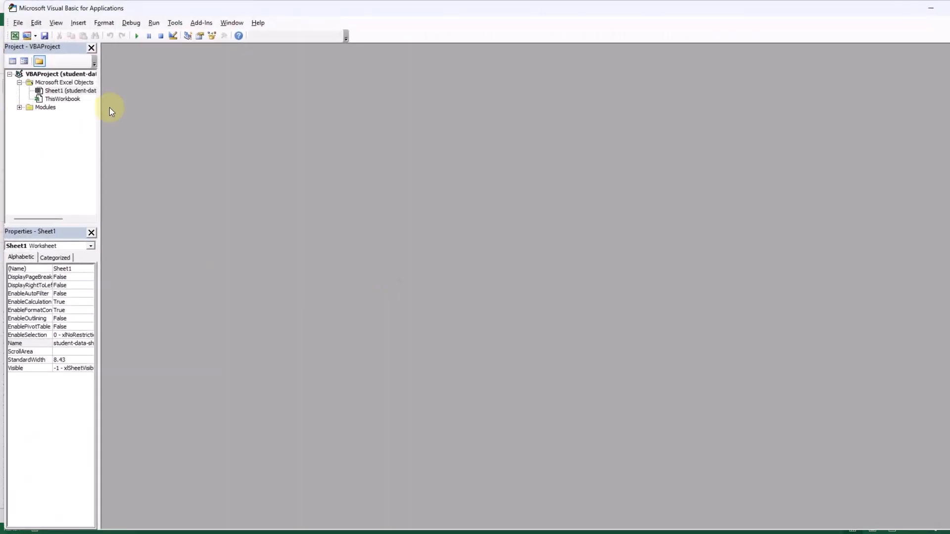
# Step: In the Visual Basic editor, open Sheet1's code window and add an empty Worksheet SelectionChange procedure
pyautogui.click(20, 108)
pyautogui.click(20, 107)
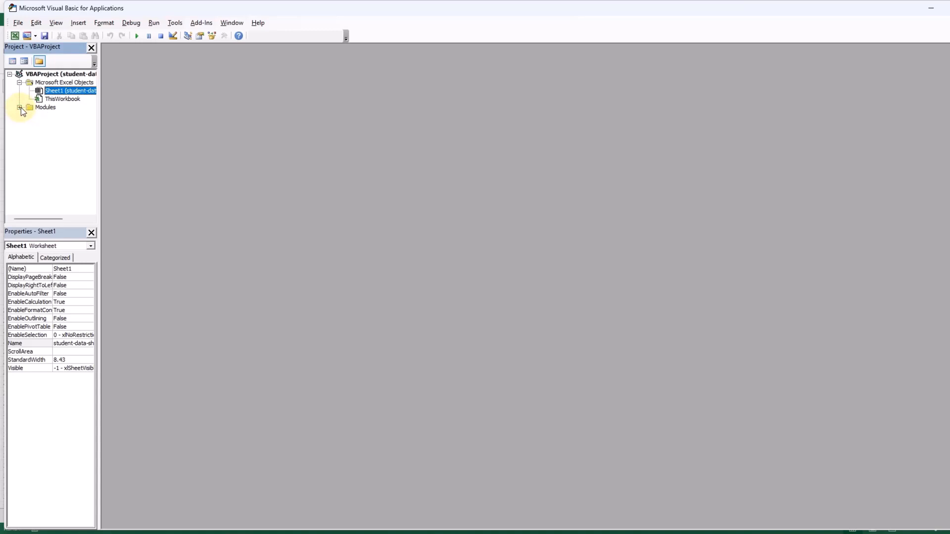
pyautogui.click(55, 100)
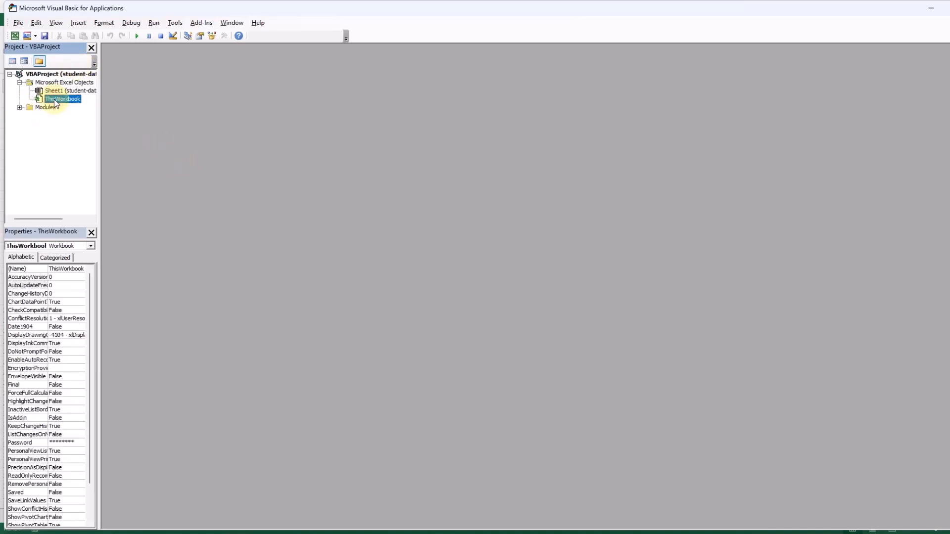
pyautogui.click(58, 92)
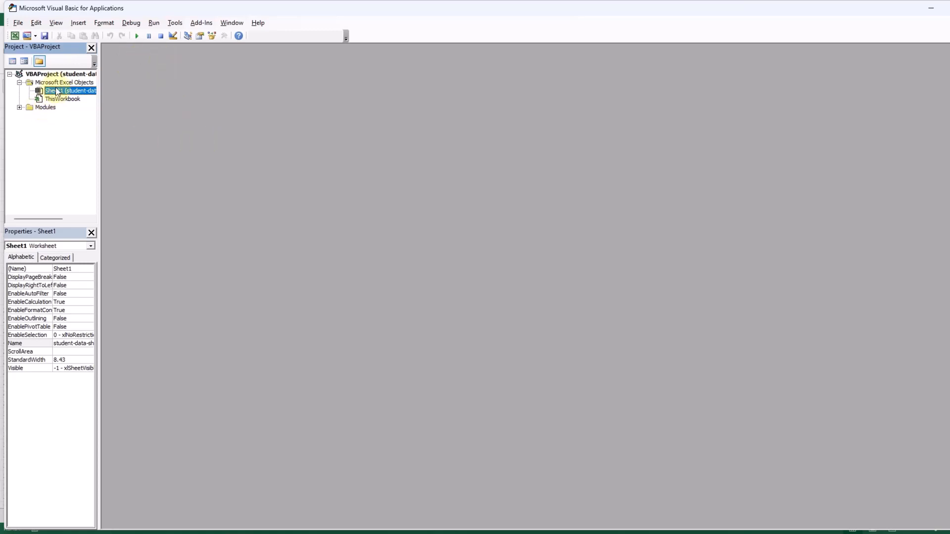
pyautogui.doubleClick(55, 89)
pyautogui.click(468, 82)
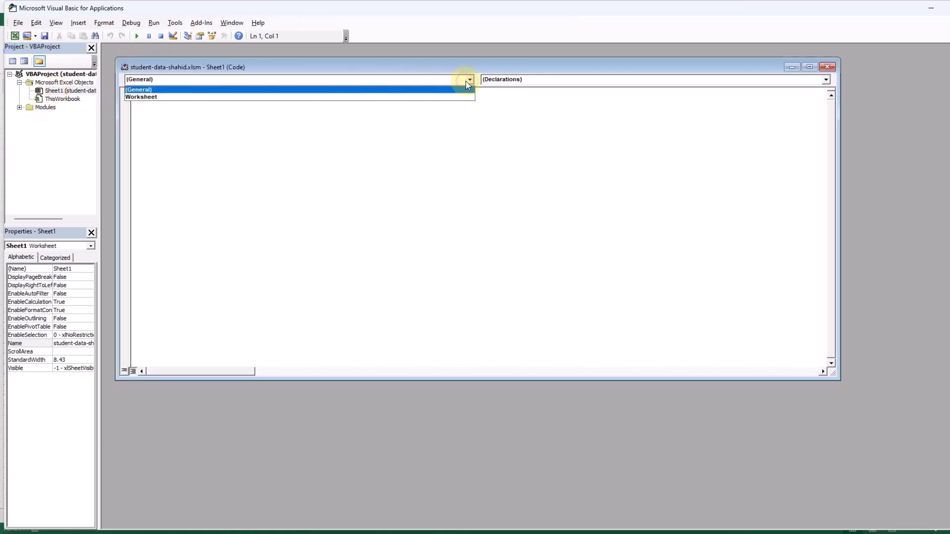
pyautogui.click(409, 100)
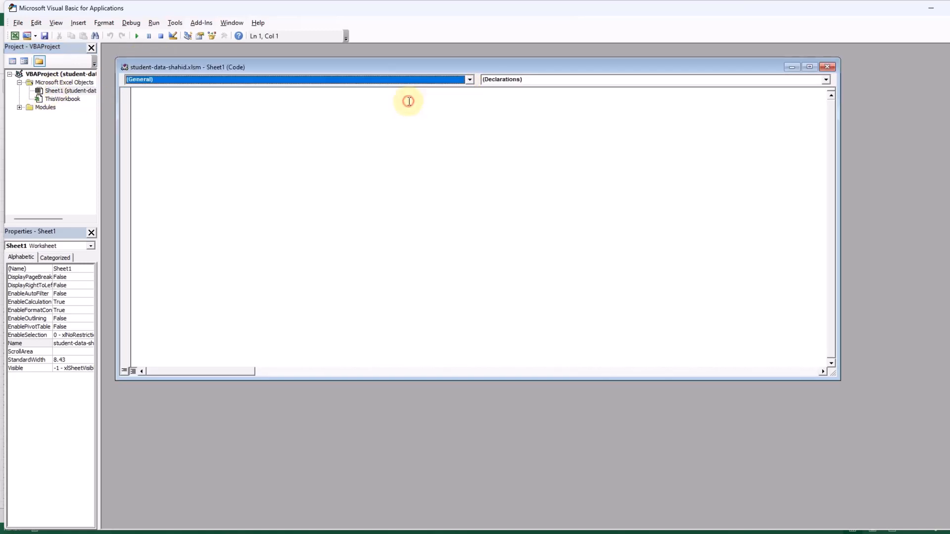
pyautogui.click(465, 79)
pyautogui.click(462, 92)
pyautogui.click(470, 81)
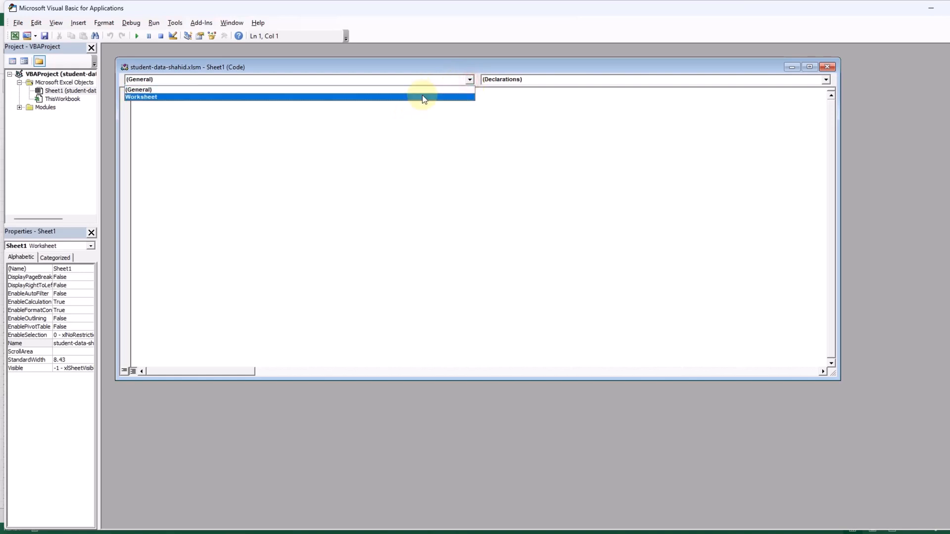
pyautogui.click(422, 97)
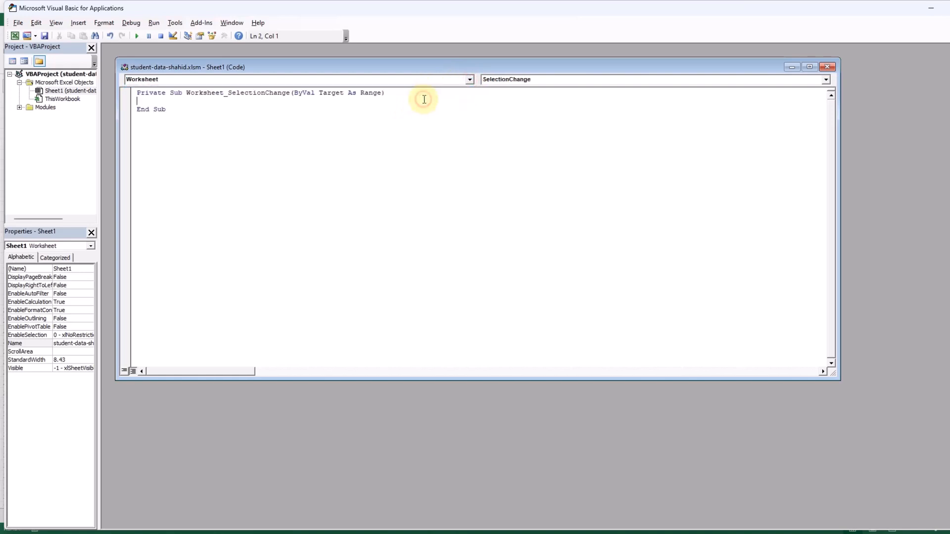
# Step: Open Module1 and read through the CreateChart macro code from its variable declarations to its end
pyautogui.click(19, 107)
pyautogui.doubleClick(54, 116)
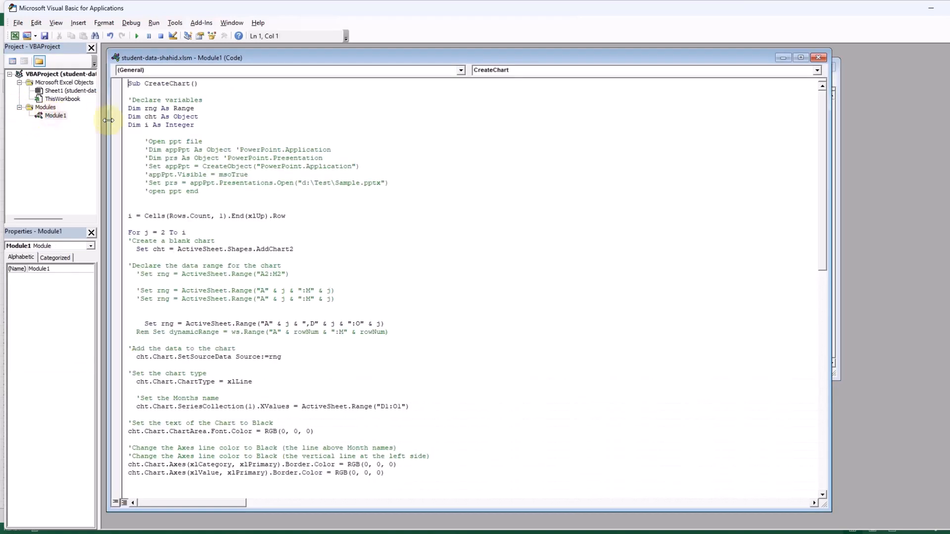
pyautogui.click(598, 166)
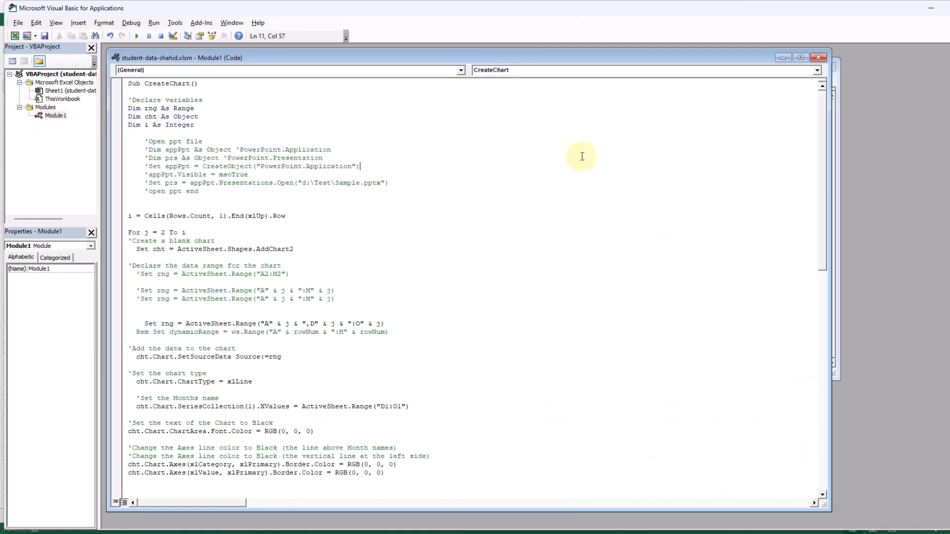
pyautogui.scroll(-8, 579, 159)
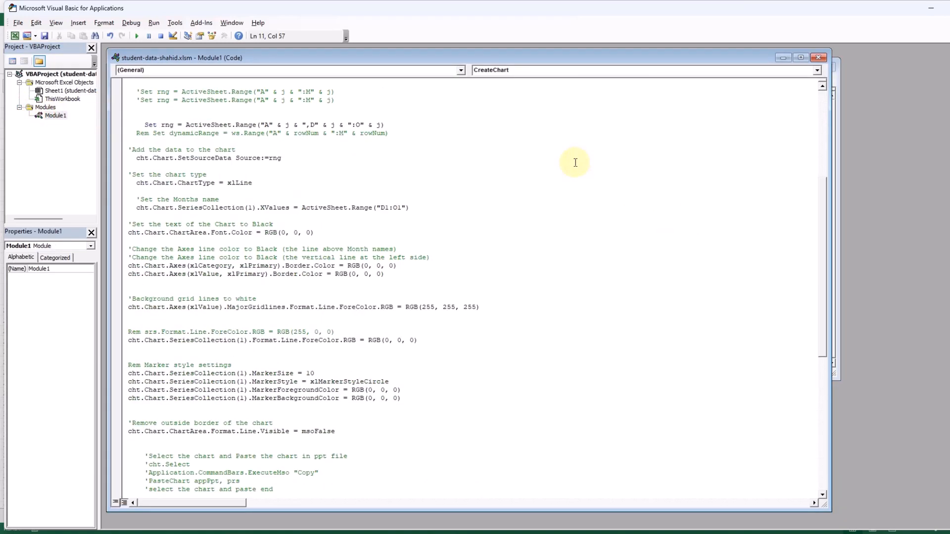
pyautogui.click(414, 168)
pyautogui.scroll(-12, 440, 173)
pyautogui.scroll(20, 474, 182)
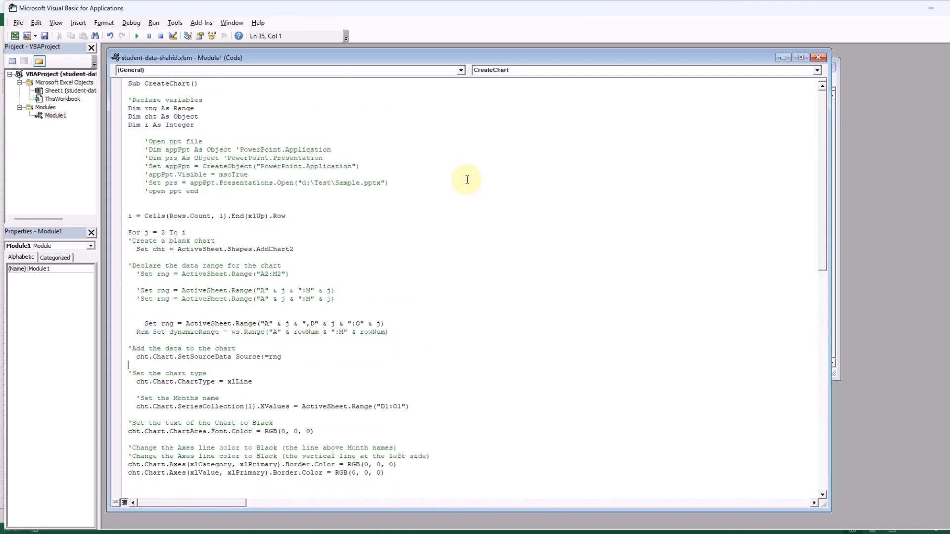
# Step: Close the Module1 and Sheet1 code windows and return from the Visual Basic editor to the Excel workbook
pyautogui.click(819, 58)
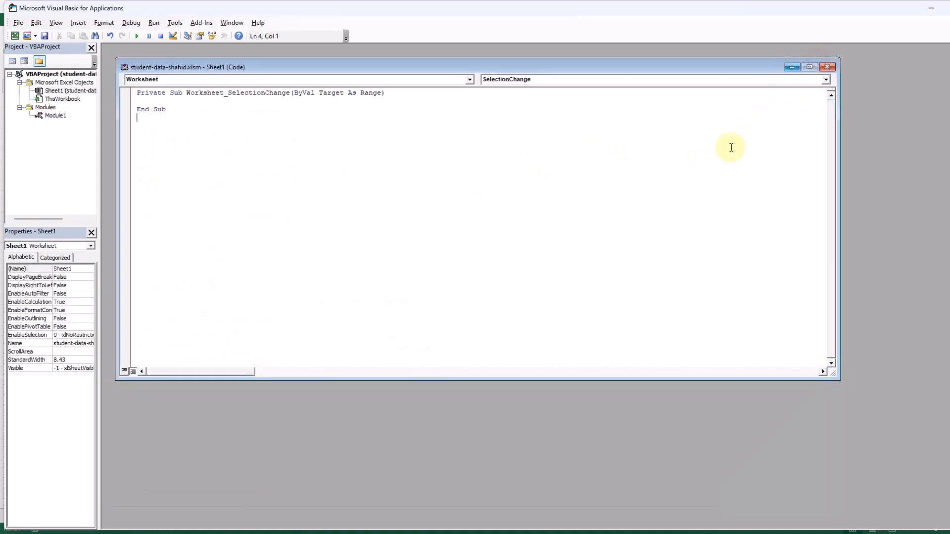
pyautogui.click(827, 70)
pyautogui.click(18, 23)
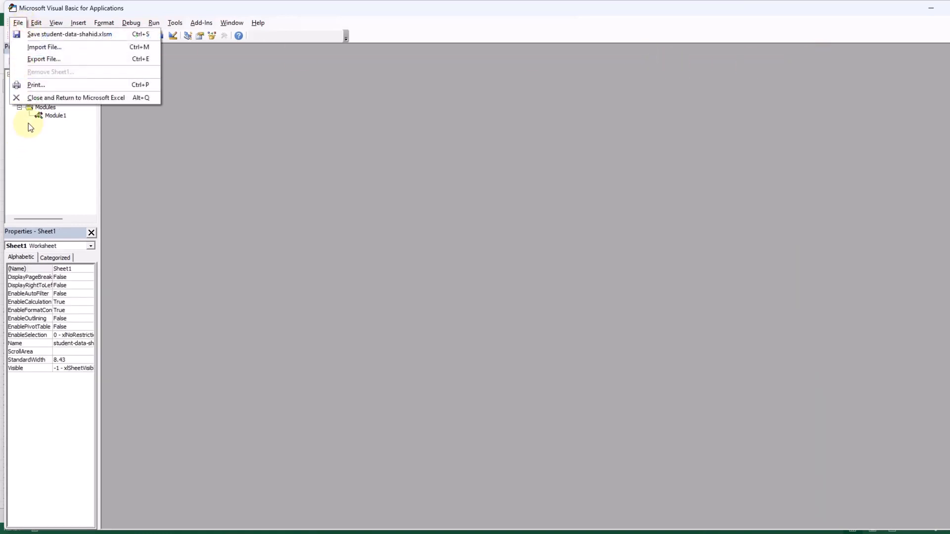
pyautogui.click(44, 99)
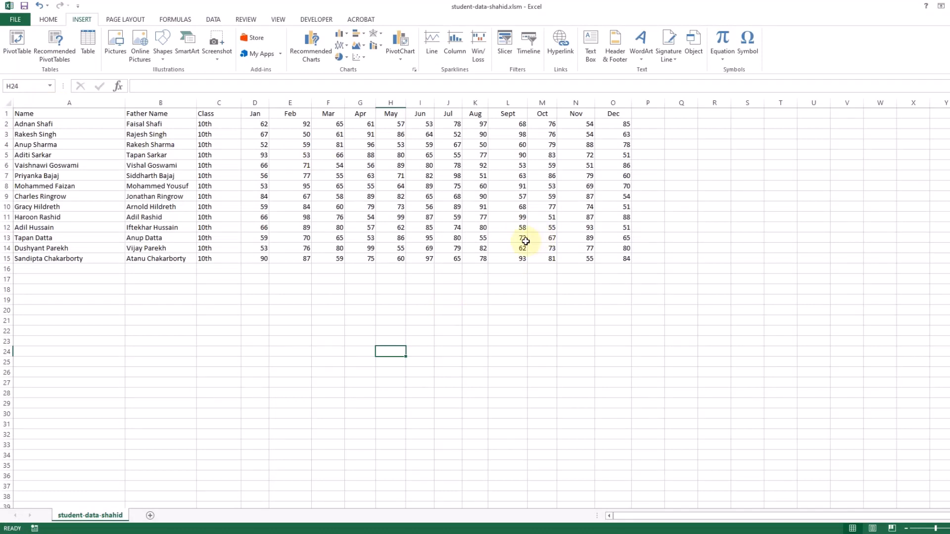
# Step: Open the exportimages folder from the desktop and delete all the PDF files in it
pyautogui.moveTo(497, 533)
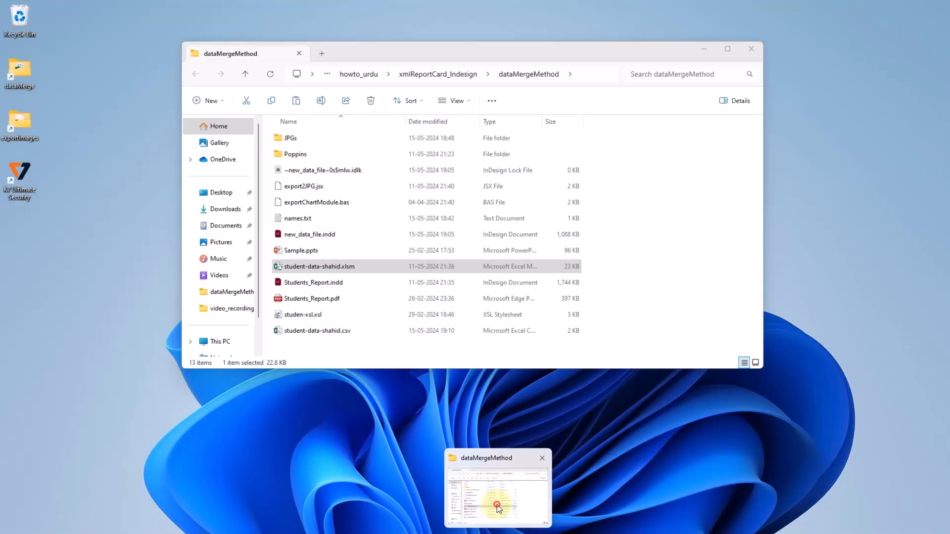
pyautogui.click(491, 509)
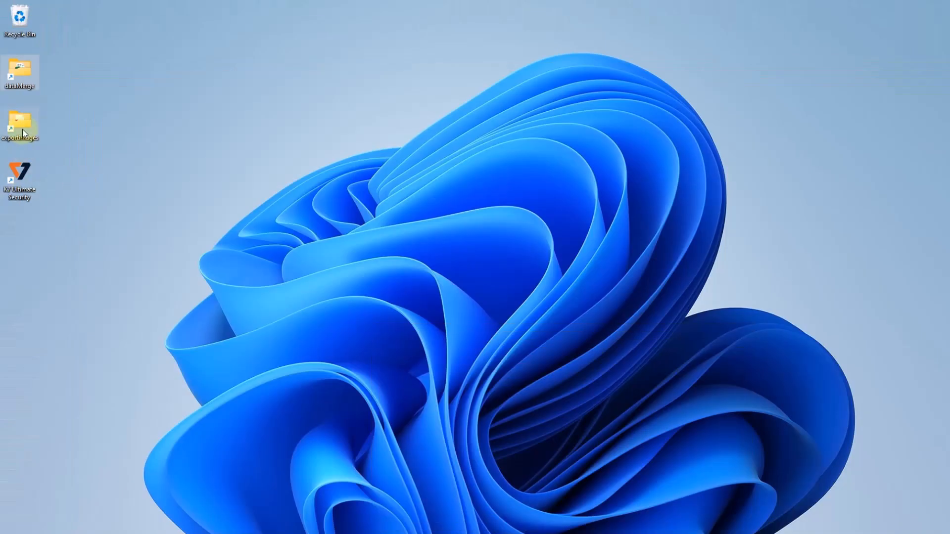
pyautogui.doubleClick(22, 129)
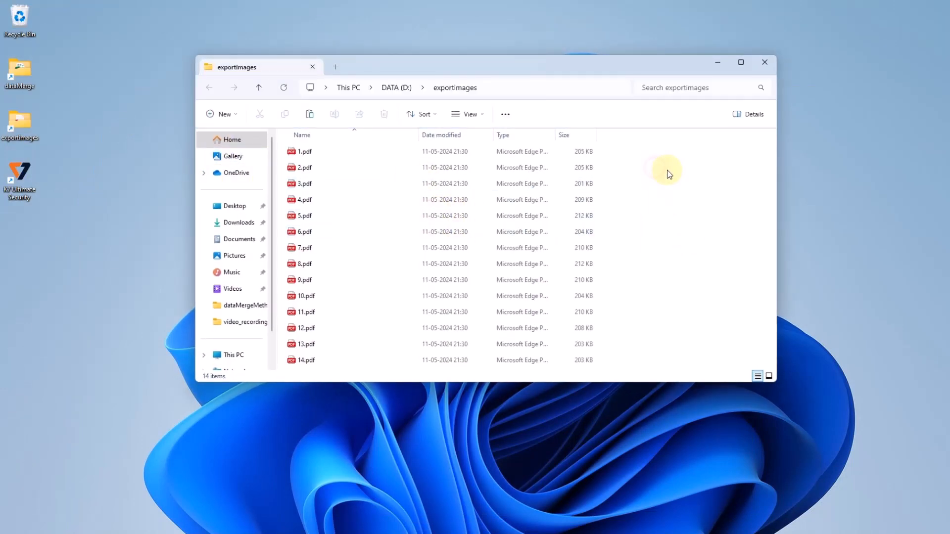
pyautogui.hotkey('ctrl', 'a')
pyautogui.press('Delete')
# Step: Switch back to the student-data-shahid workbook in Excel and run the CreateChart macro
pyautogui.moveTo(589, 532)
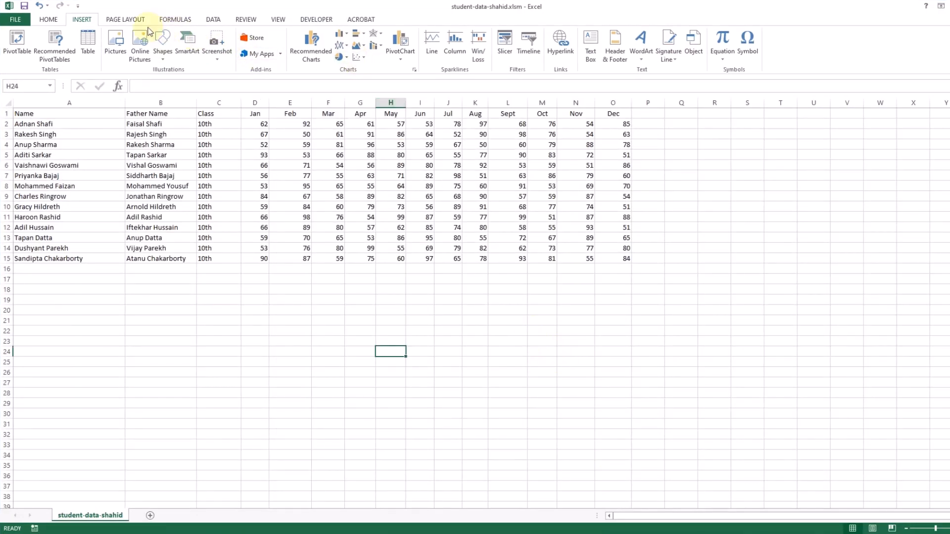
pyautogui.click(311, 21)
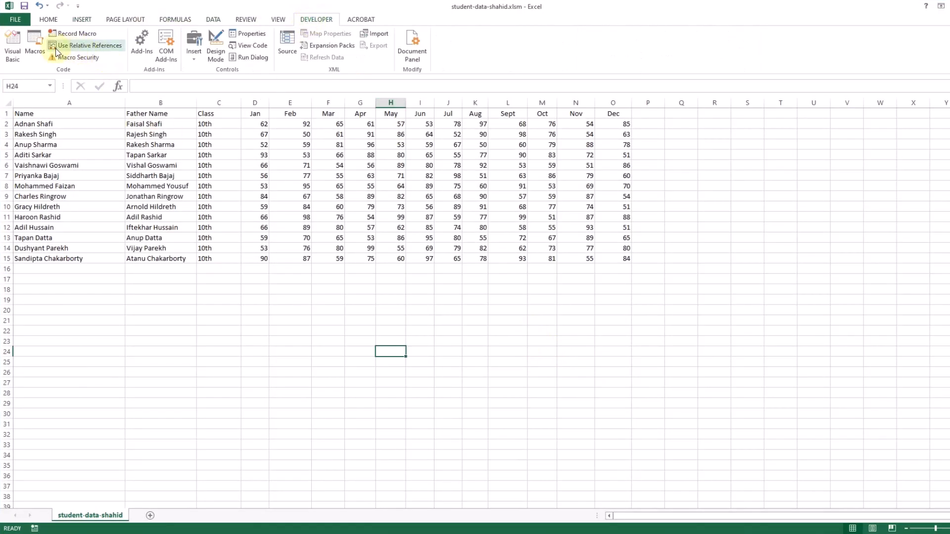
pyautogui.click(36, 47)
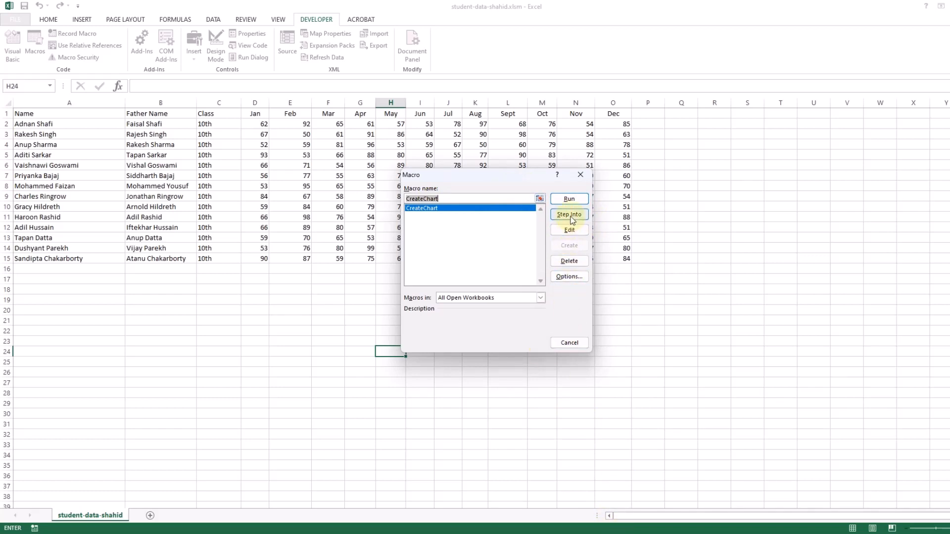
pyautogui.click(570, 200)
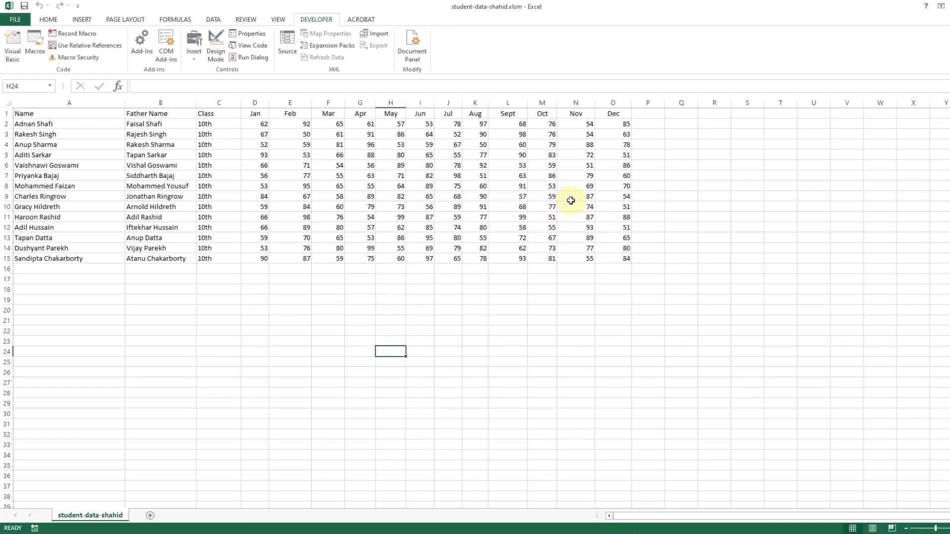
# Step: Open 1.pdf from the exportimages folder to inspect the first student's chart, close it and return to the Excel sheet
pyautogui.moveTo(500, 531)
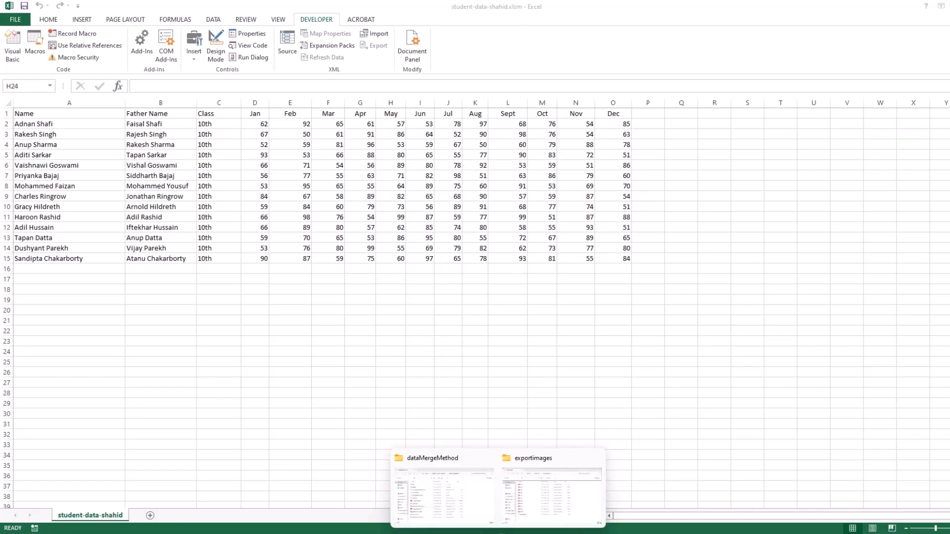
pyautogui.click(552, 493)
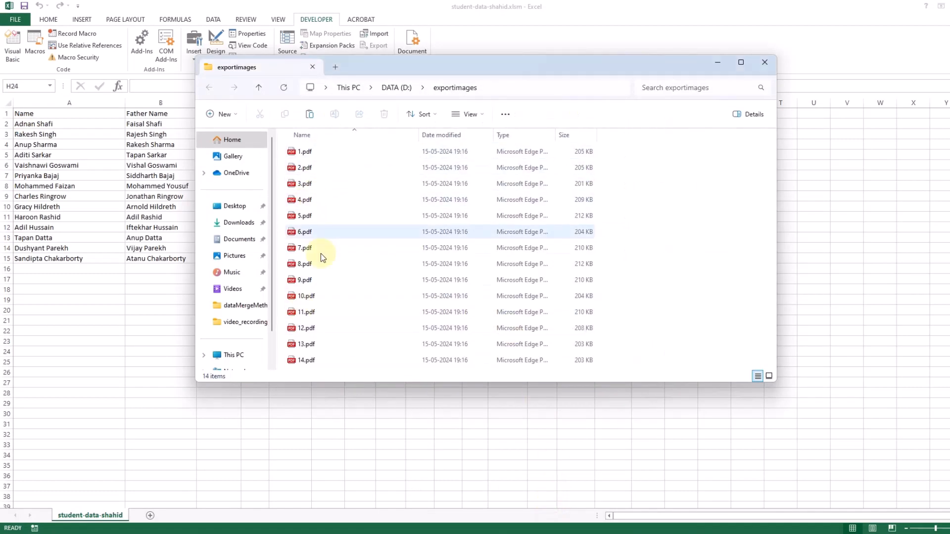
pyautogui.doubleClick(303, 153)
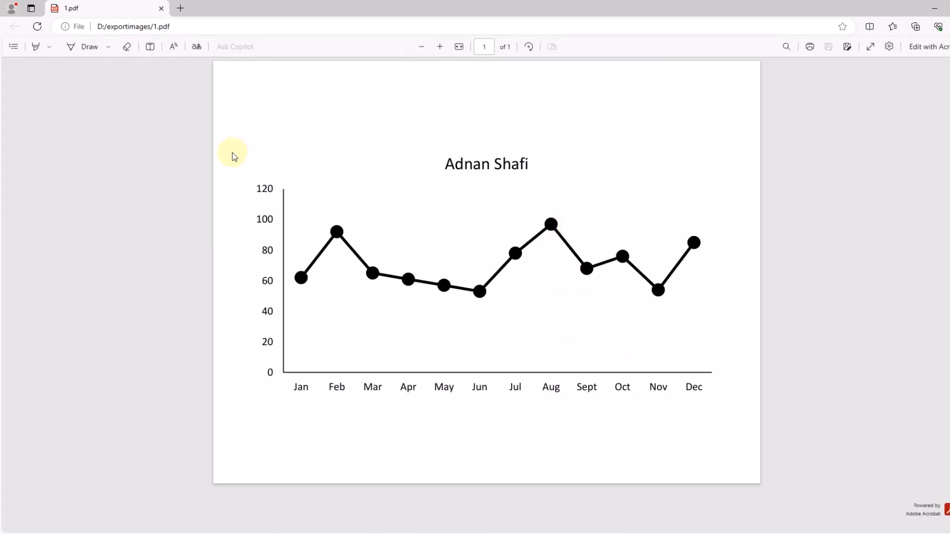
pyautogui.click(161, 8)
pyautogui.click(129, 337)
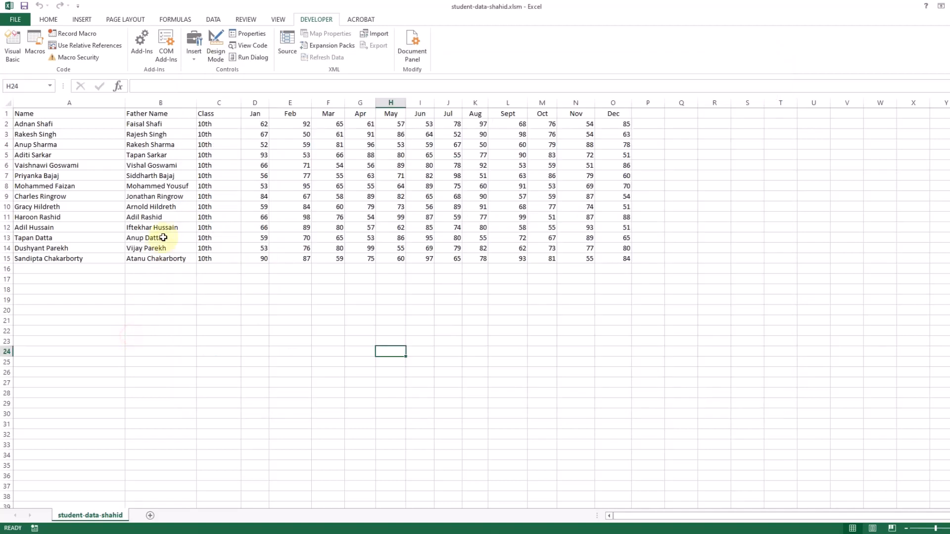
# Step: Open 13.pdf from the exportimages folder to inspect that student's exported line chart
pyautogui.moveTo(452, 527)
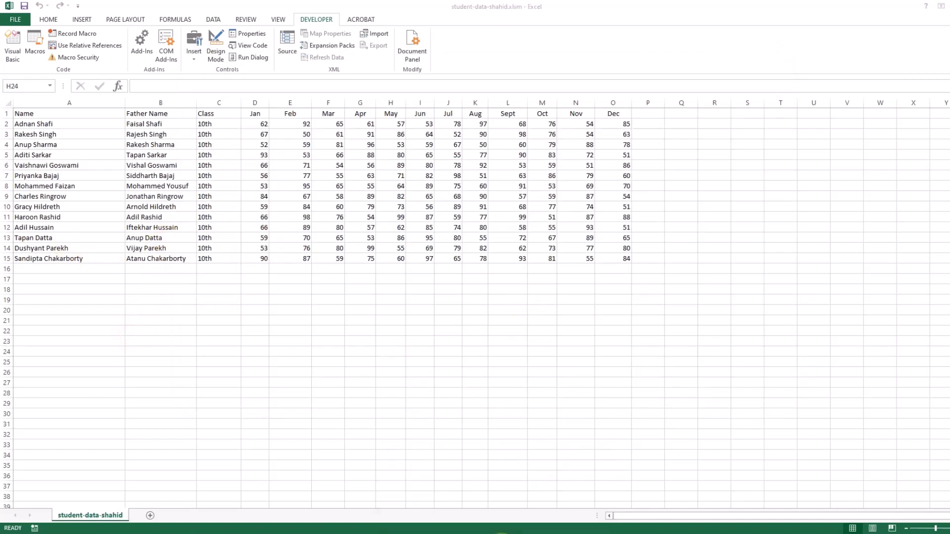
pyautogui.click(520, 516)
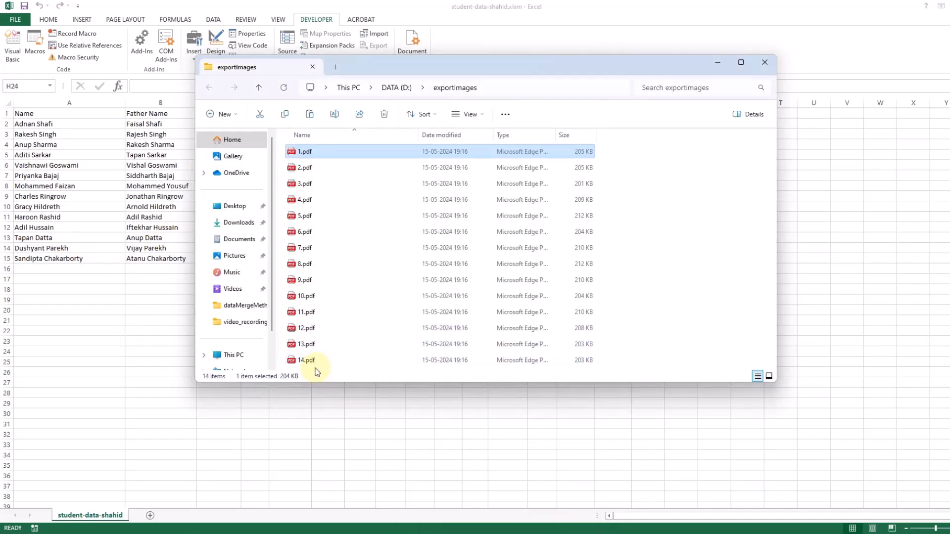
pyautogui.doubleClick(308, 344)
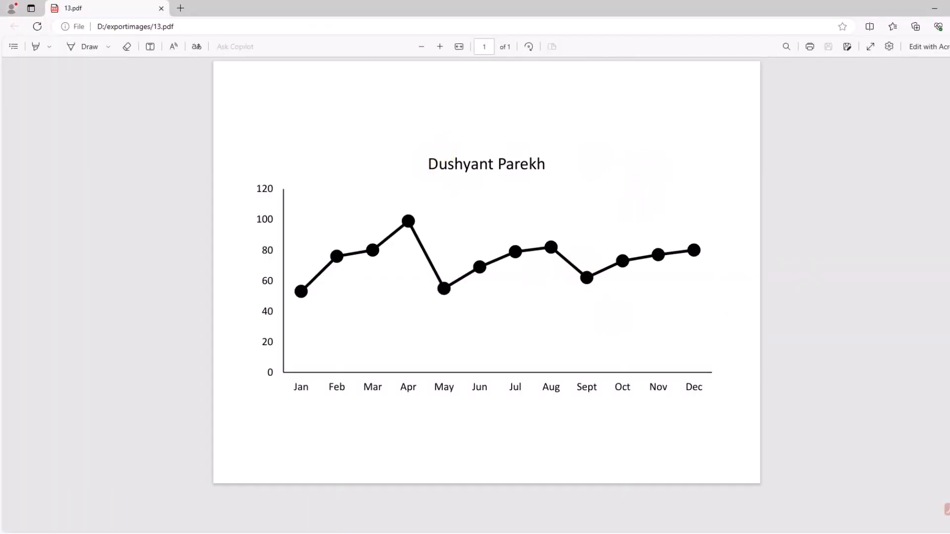
# Step: Leave 13.pdf, review the exported PDF files in the exportimages folder and return to the Excel sheet
pyautogui.click(949, 8)
pyautogui.click(89, 350)
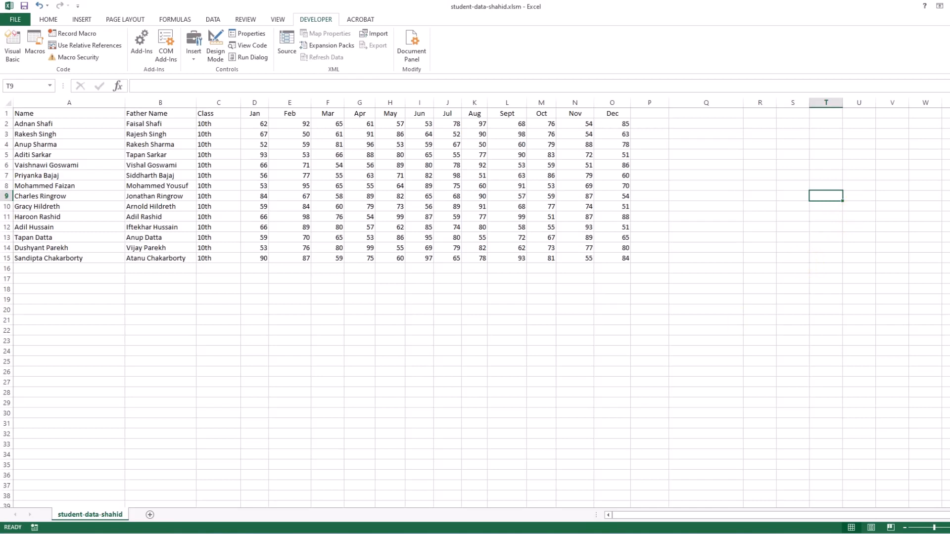
pyautogui.click(547, 500)
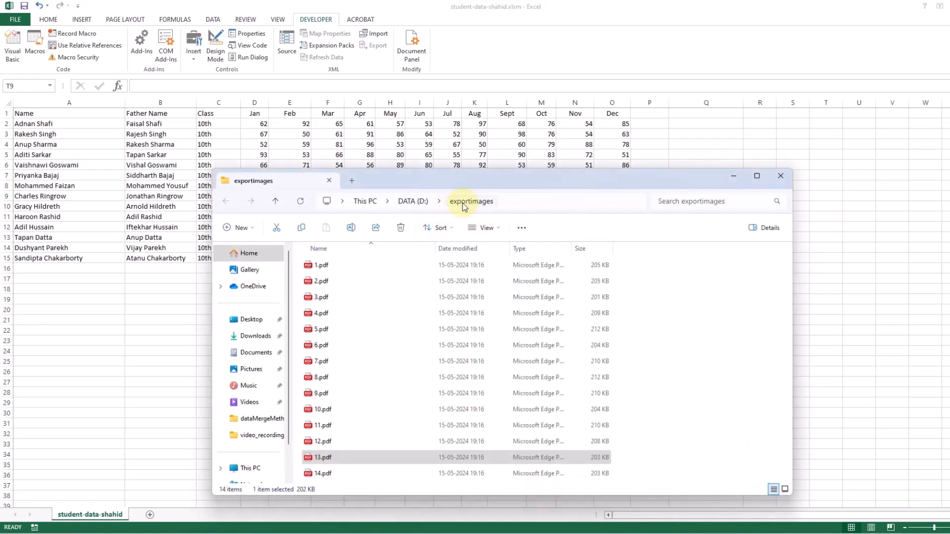
pyautogui.click(695, 123)
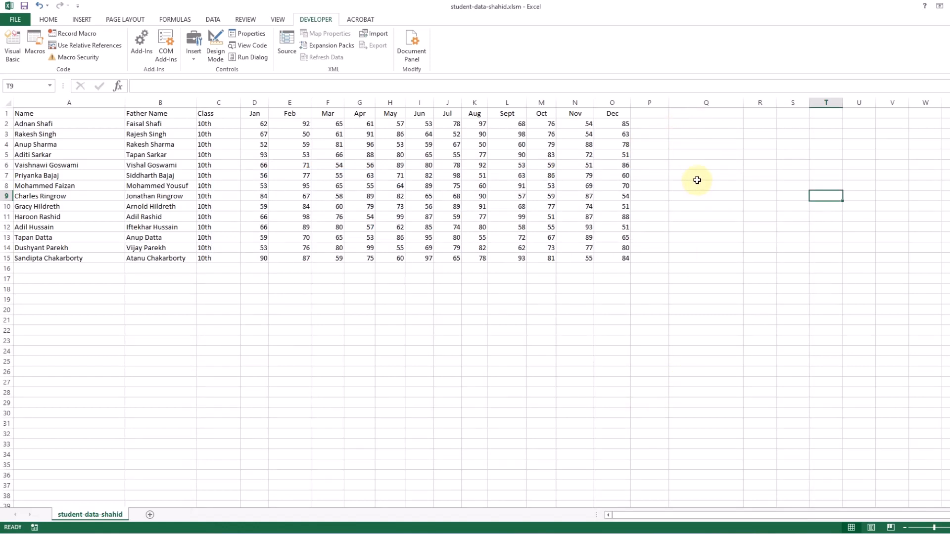
pyautogui.click(657, 116)
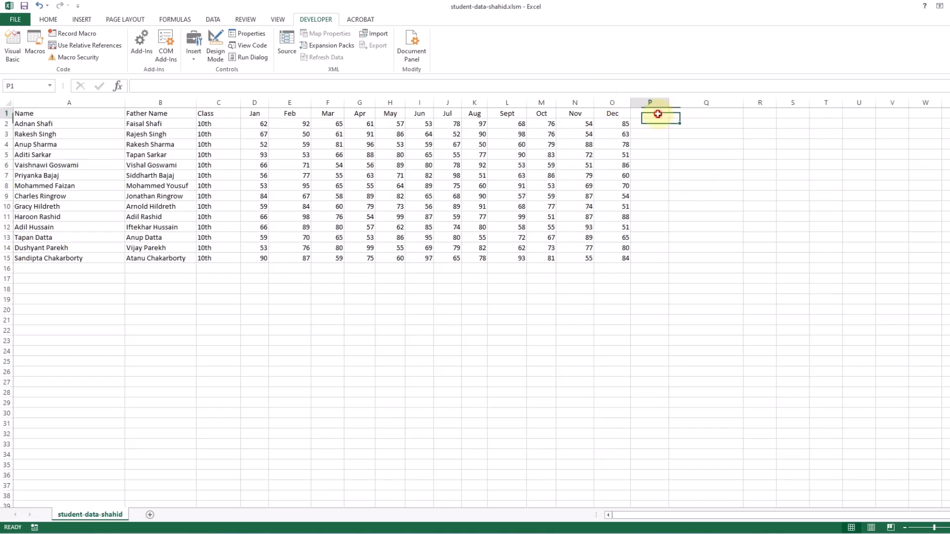
pyautogui.write('@chart')
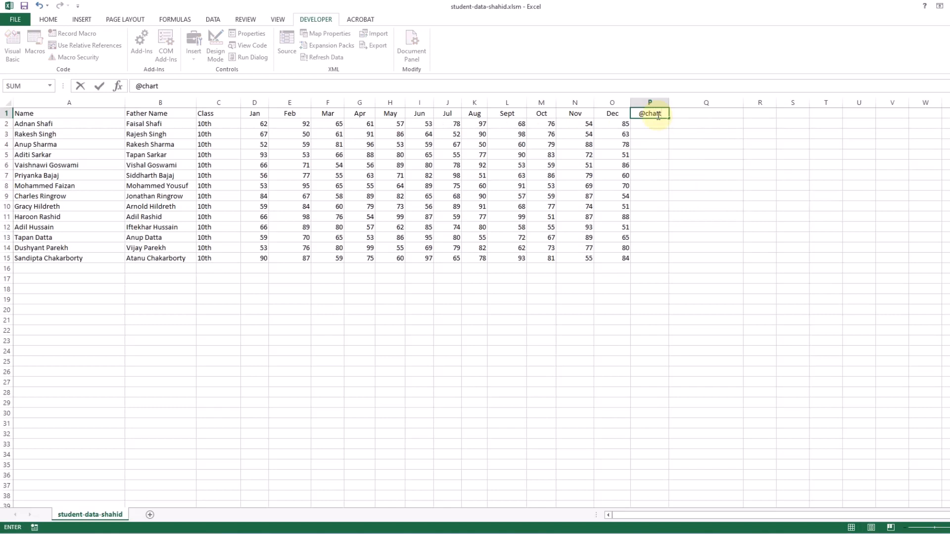
pyautogui.press('Return')
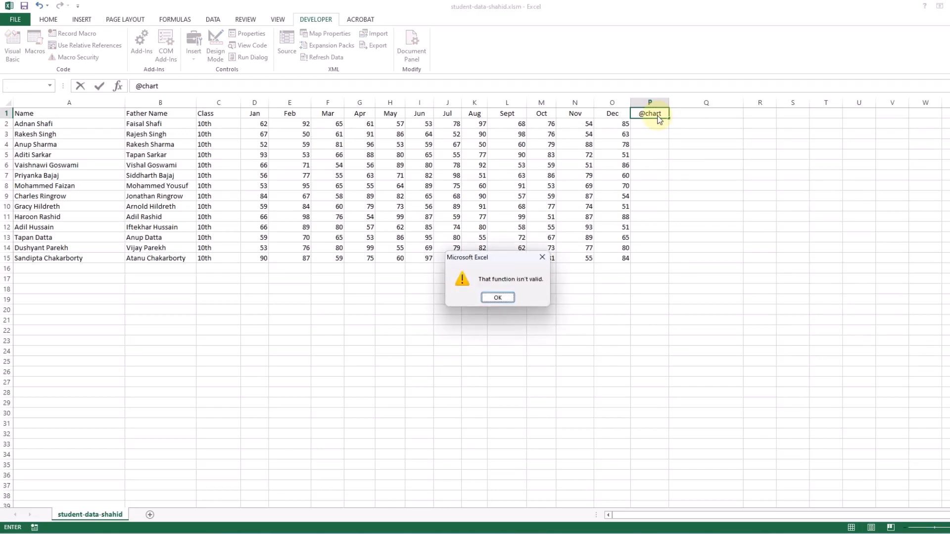
pyautogui.click(497, 298)
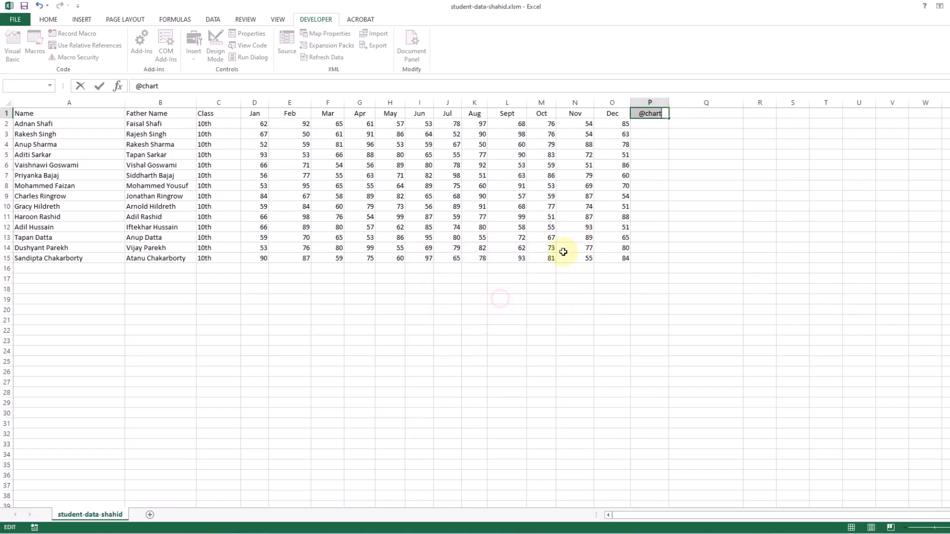
pyautogui.click(136, 87)
pyautogui.write("'")
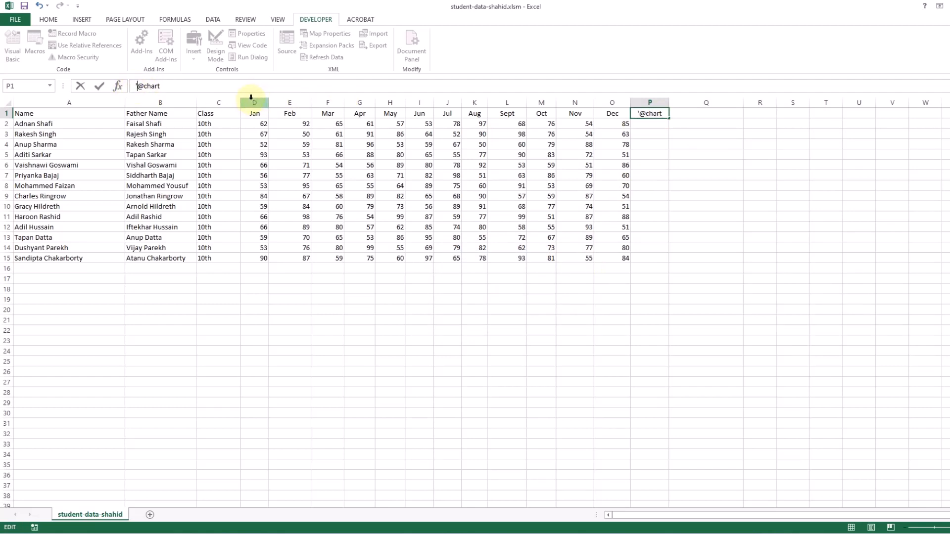
pyautogui.press('Return')
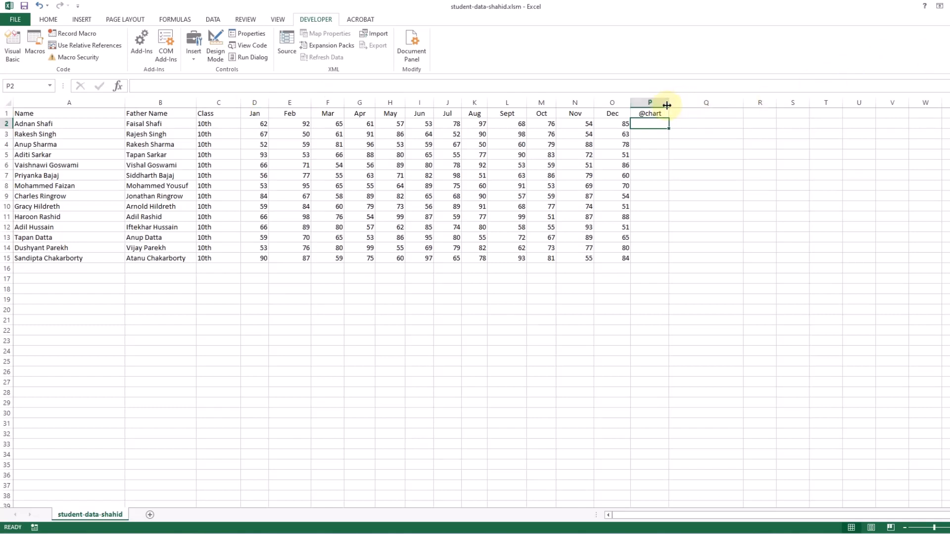
pyautogui.moveTo(667, 105); pyautogui.dragTo(694, 104)
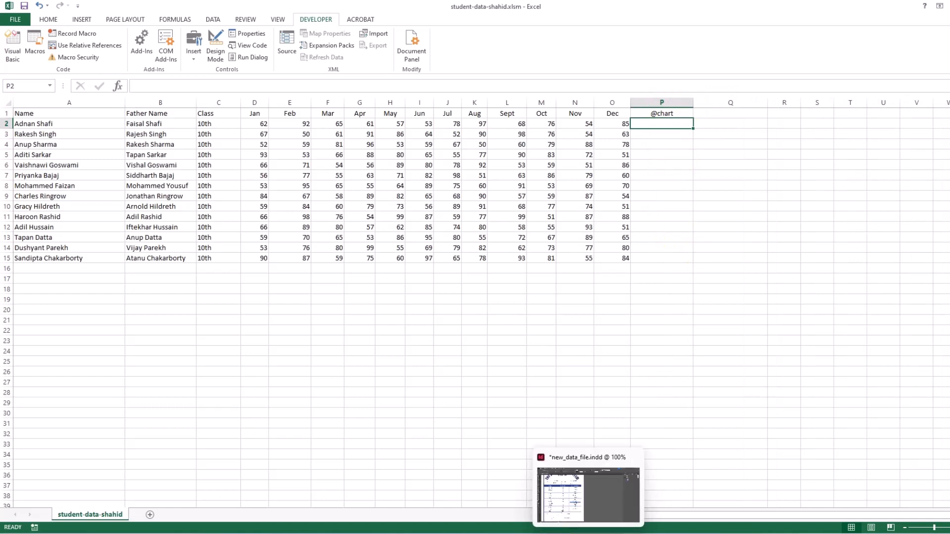
# Step: Copy the exportimages folder's address from File Explorer and return to the Excel sheet
pyautogui.click(589, 533)
pyautogui.click(542, 495)
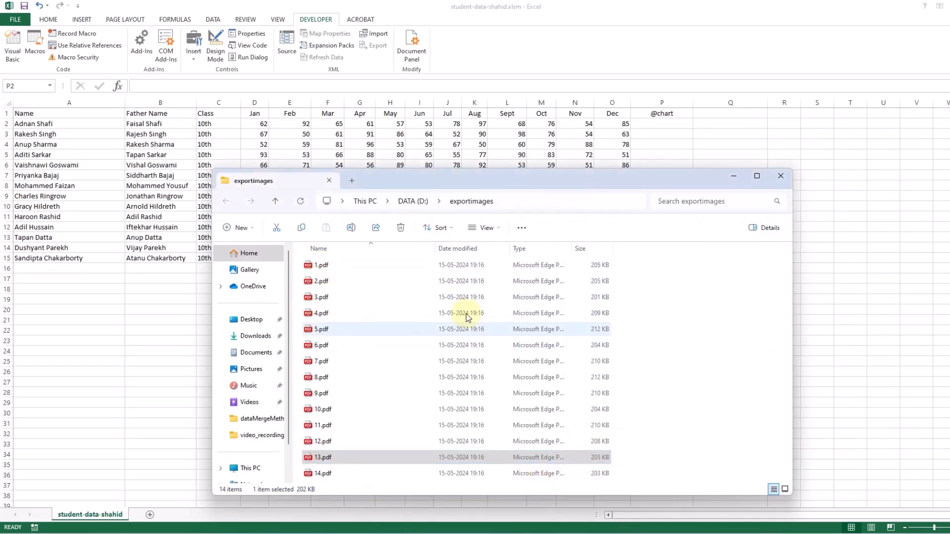
pyautogui.click(737, 181)
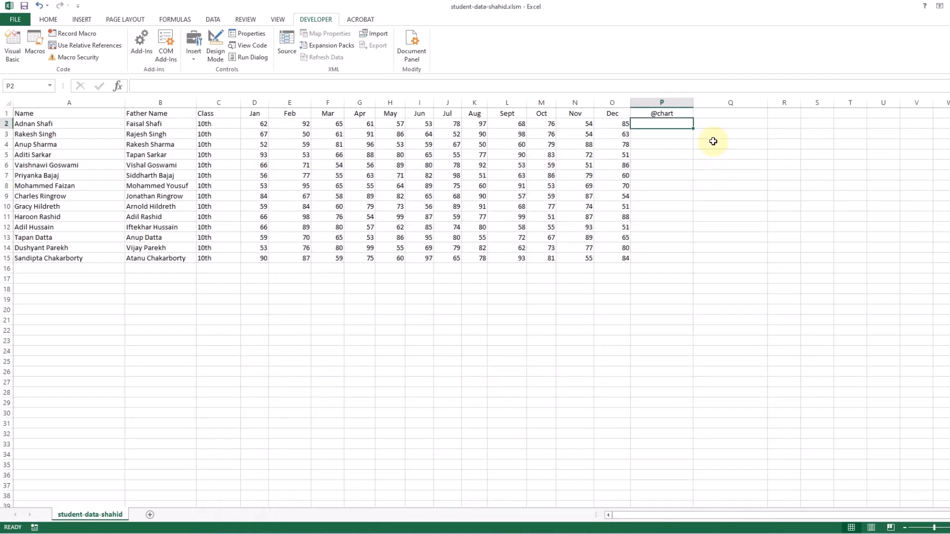
pyautogui.moveTo(488, 525)
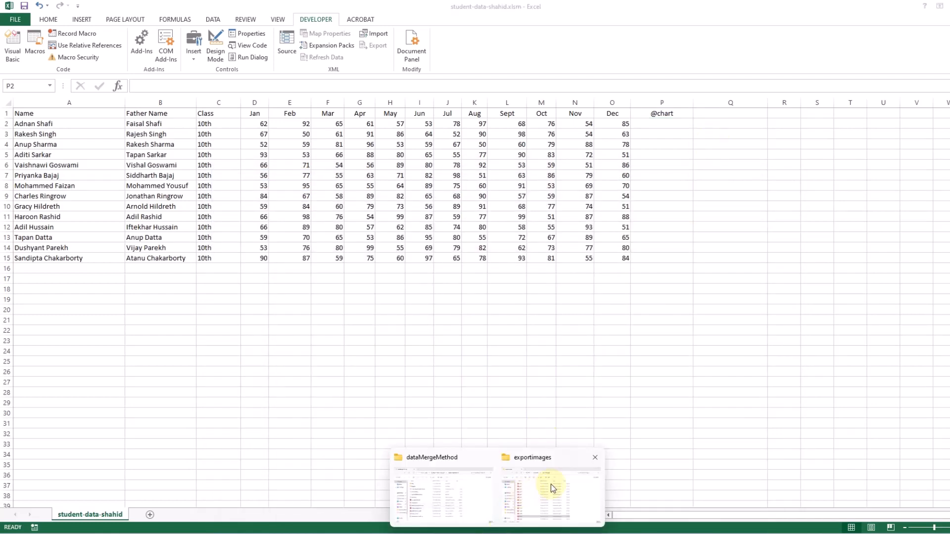
pyautogui.click(550, 488)
pyautogui.rightClick(482, 203)
pyautogui.click(515, 227)
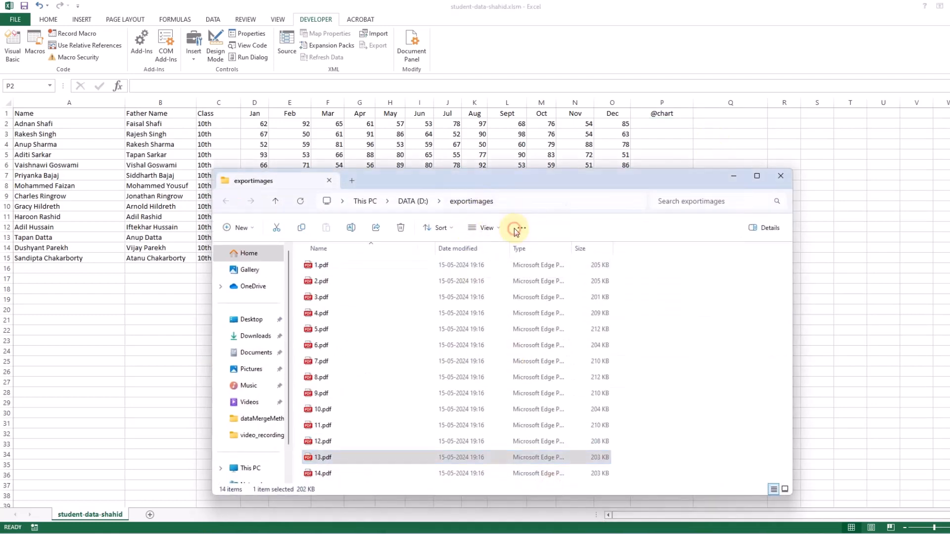
pyautogui.click(731, 177)
# Step: Paste the folder path into Q2 and add a trailing backslash so it reads D:\exportimages\
pyautogui.rightClick(723, 123)
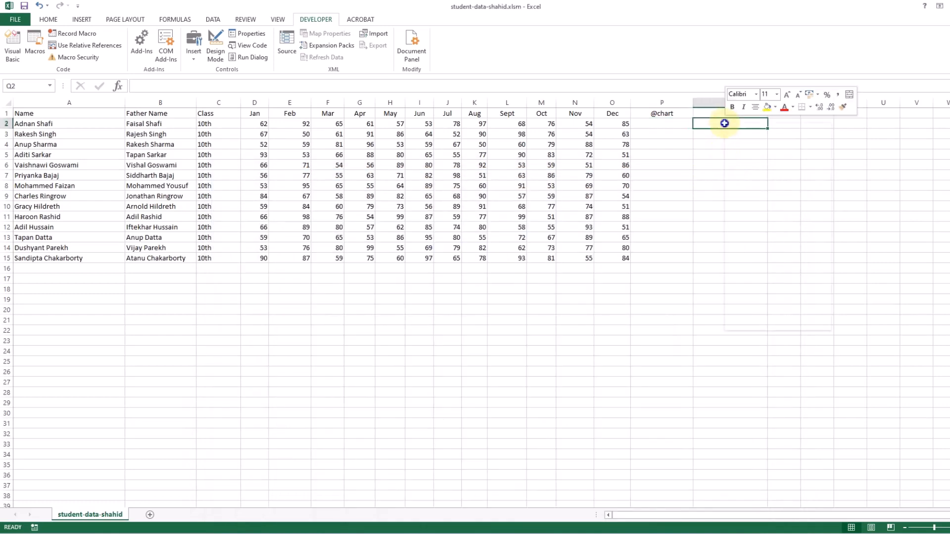
pyautogui.click(748, 183)
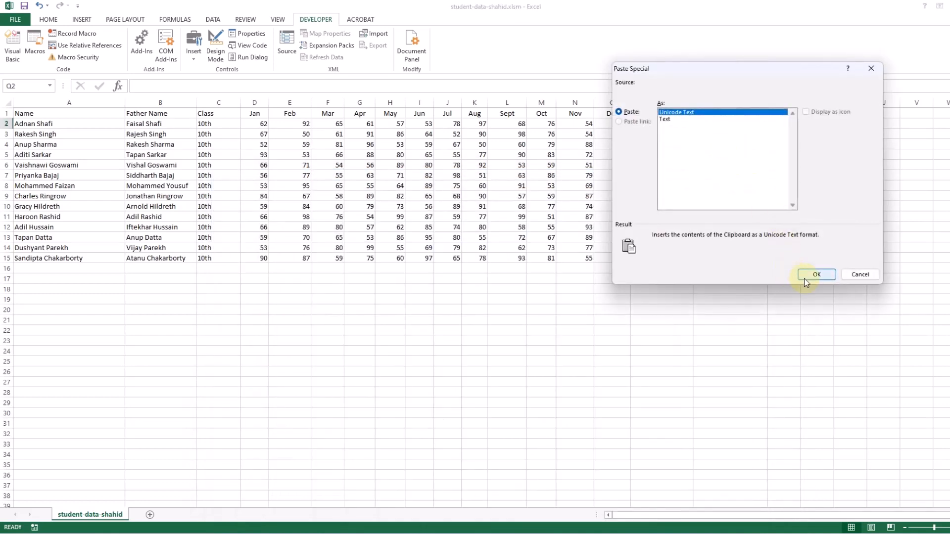
pyautogui.click(861, 275)
pyautogui.write('D:\\exportimages')
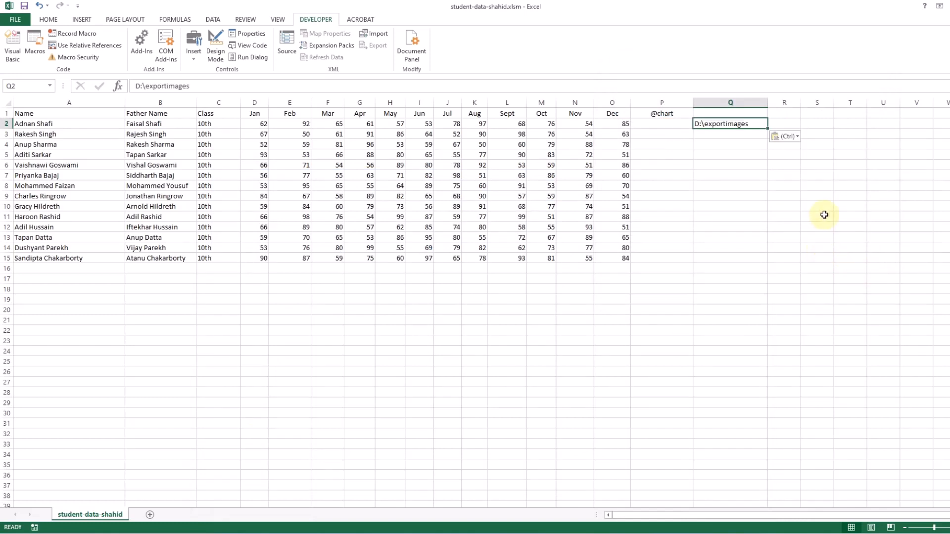
pyautogui.click(242, 87)
pyautogui.write('\\')
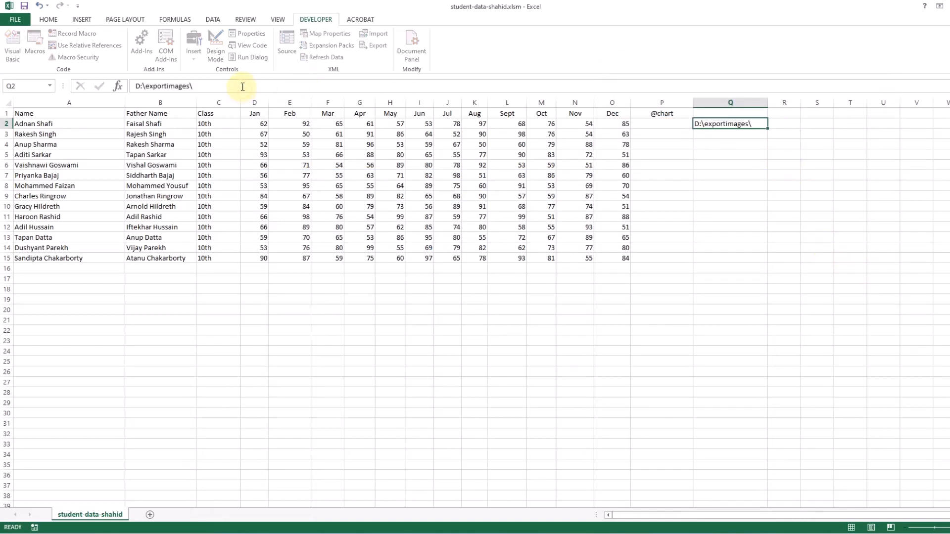
pyautogui.press('Return')
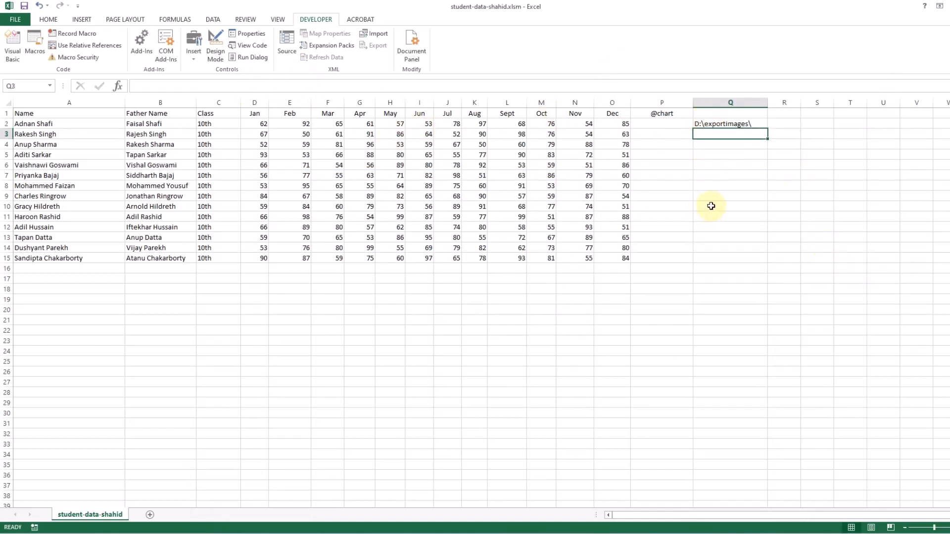
# Step: Enter the formula =ROW(A1)&".pdf" in R2 to build the chart's file name
pyautogui.click(779, 123)
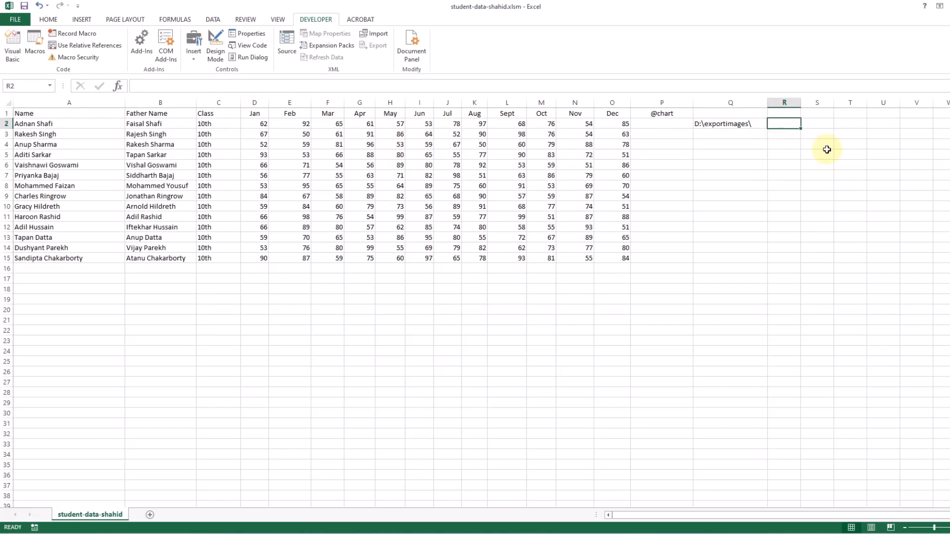
pyautogui.write('=ro')
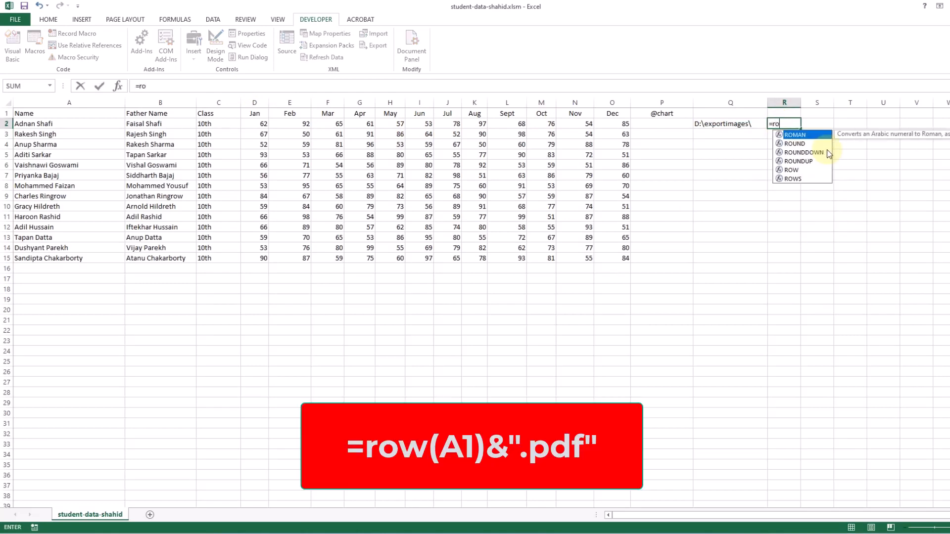
pyautogui.write('w(a1)')
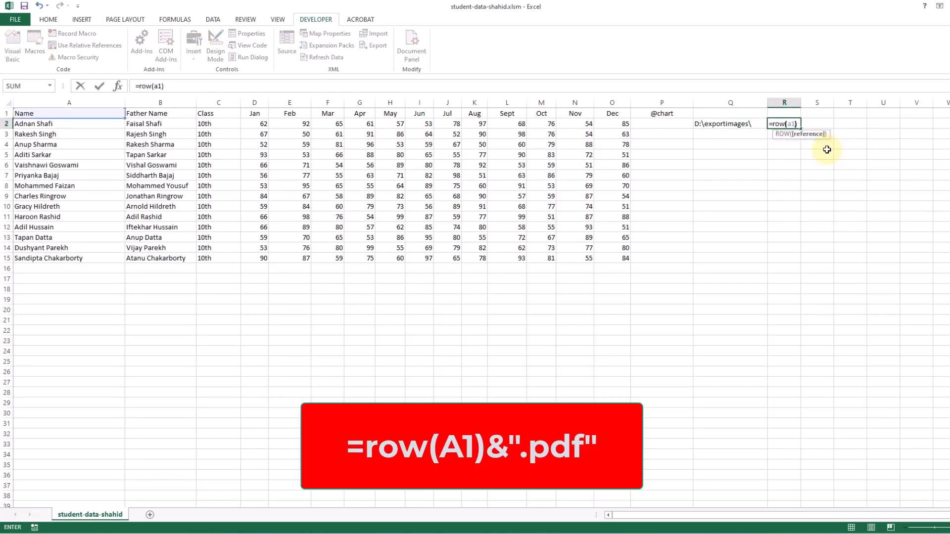
pyautogui.press('Return')
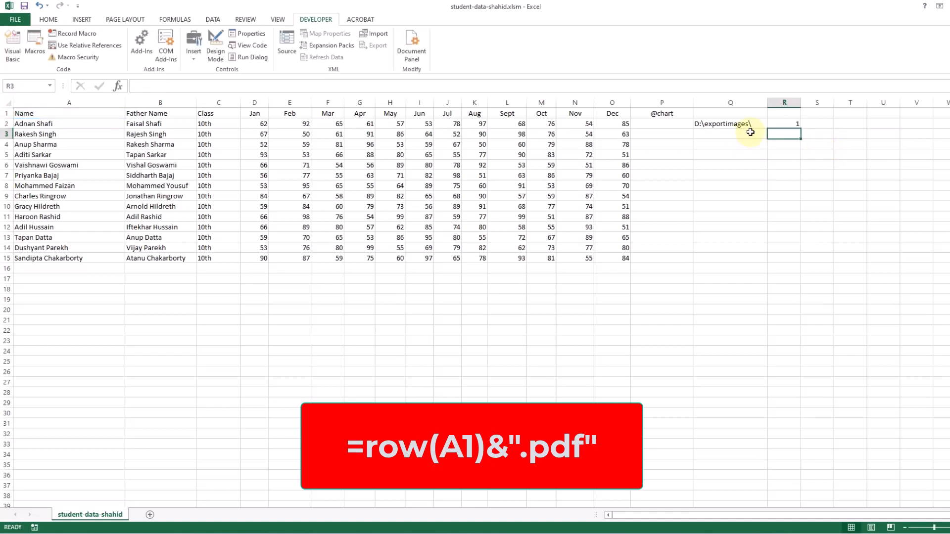
pyautogui.click(782, 125)
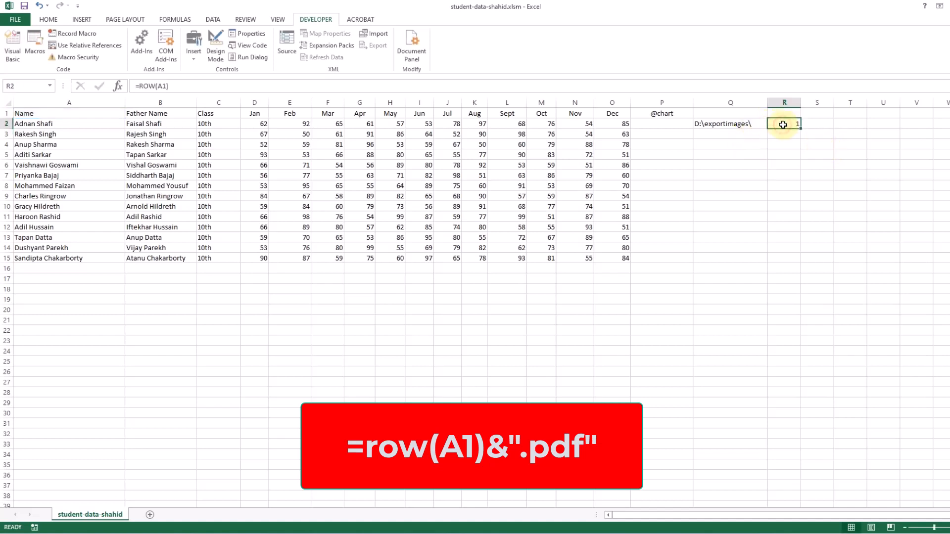
pyautogui.click(199, 86)
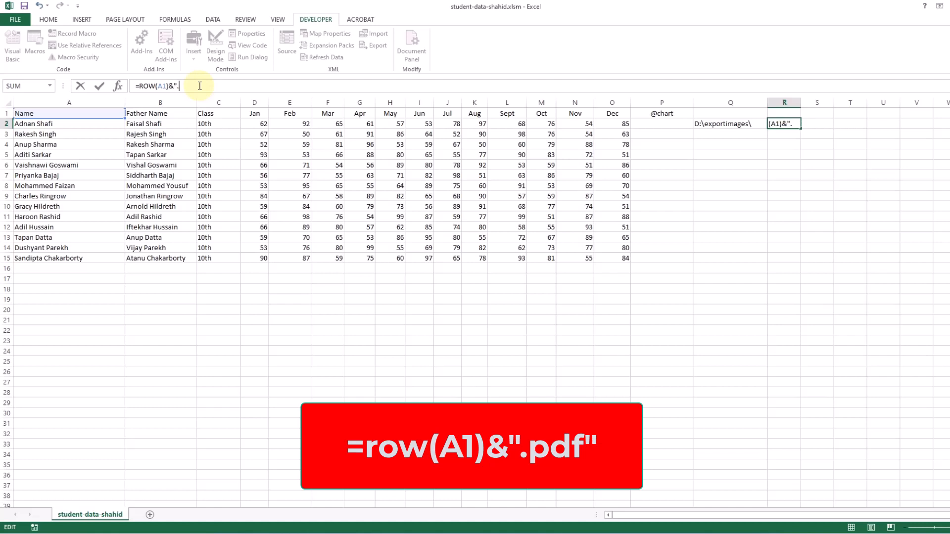
pyautogui.write('pdf')
pyautogui.press('Return')
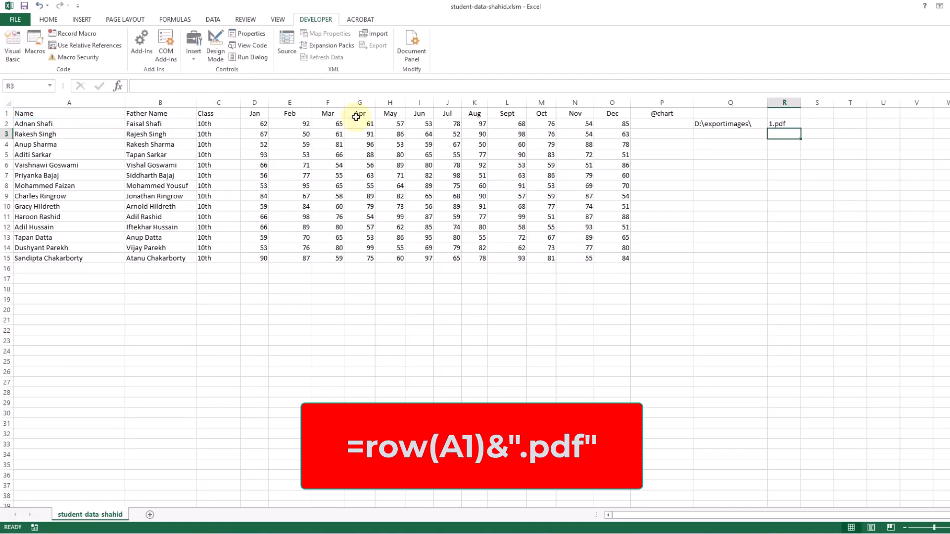
# Step: Compare the file name in R2 with the PDF names in the exportimages folder and return to Excel
pyautogui.click(786, 127)
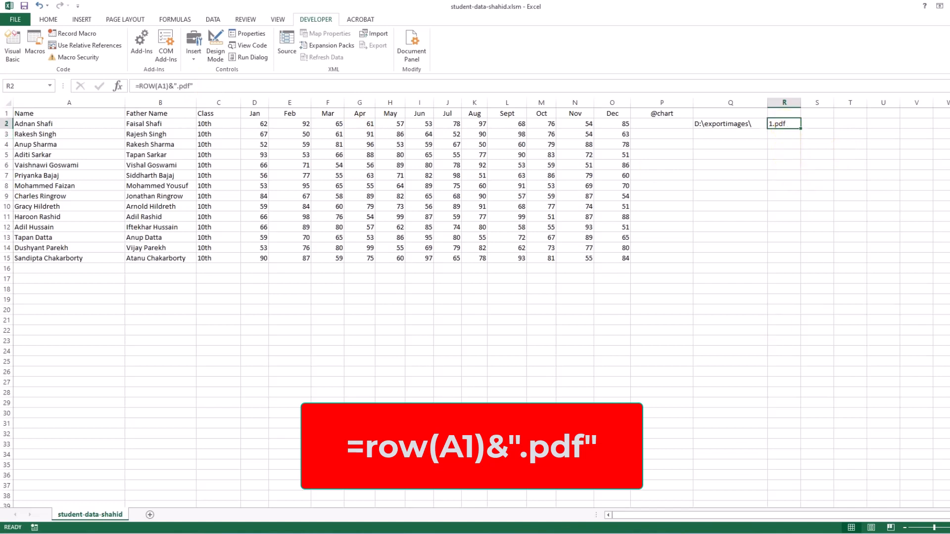
pyautogui.click(497, 533)
pyautogui.click(549, 500)
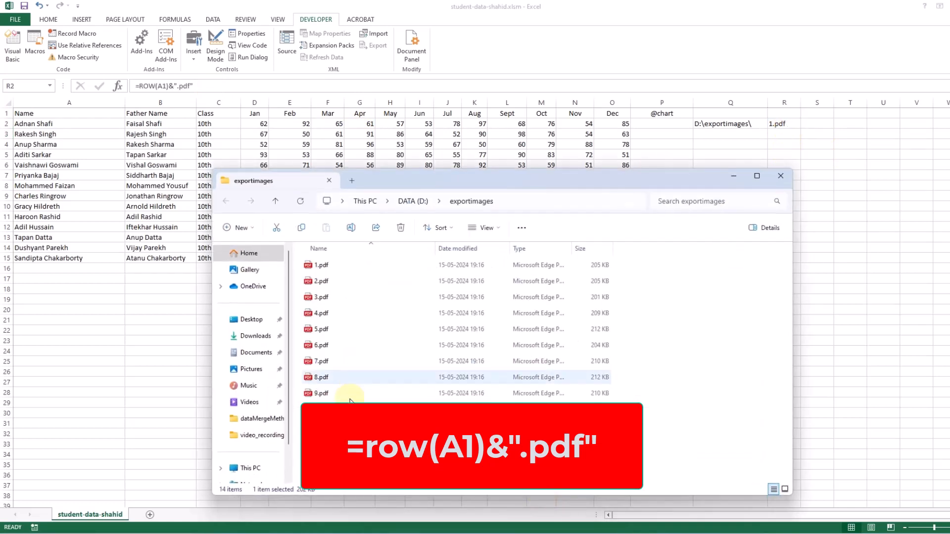
pyautogui.click(743, 178)
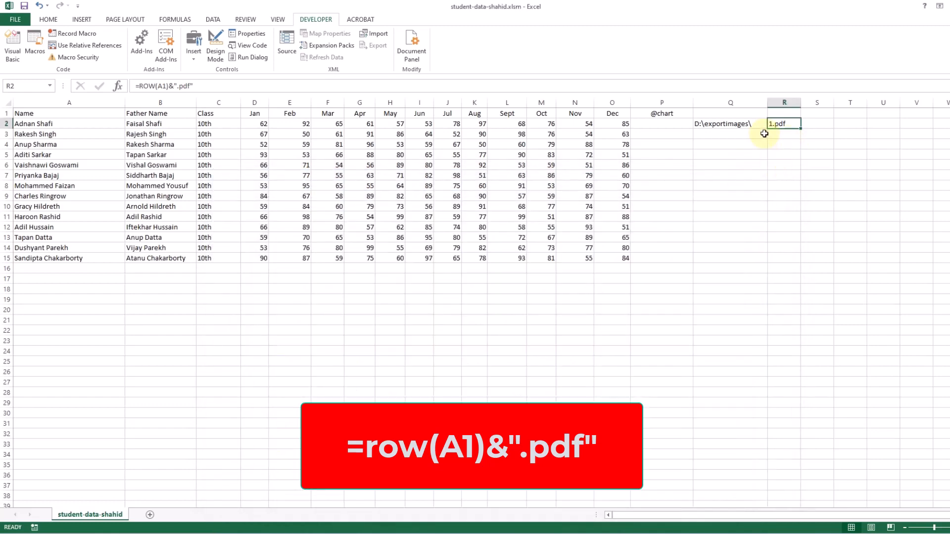
# Step: Join the folder path and file name with =Q2&R2 in P2, widen column P and fill the formula down to P15
pyautogui.click(668, 125)
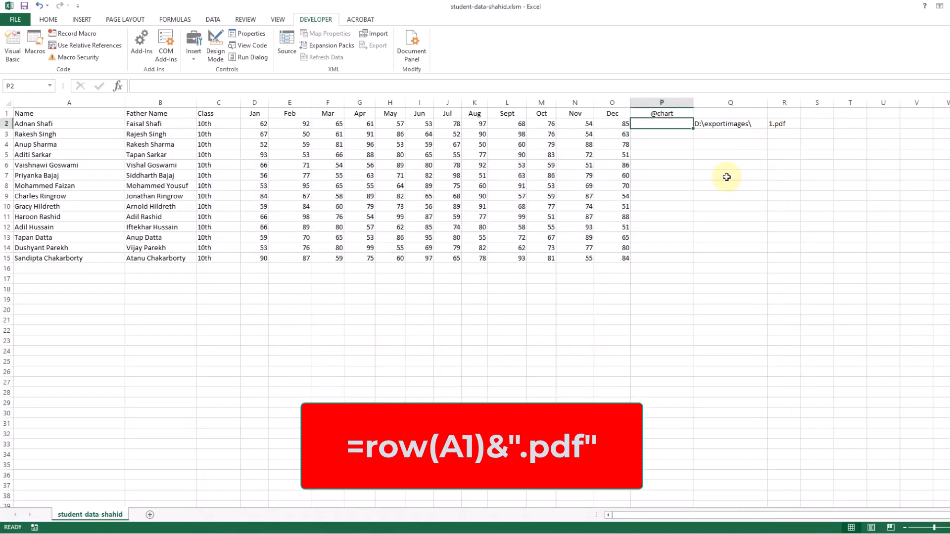
pyautogui.write('=q2')
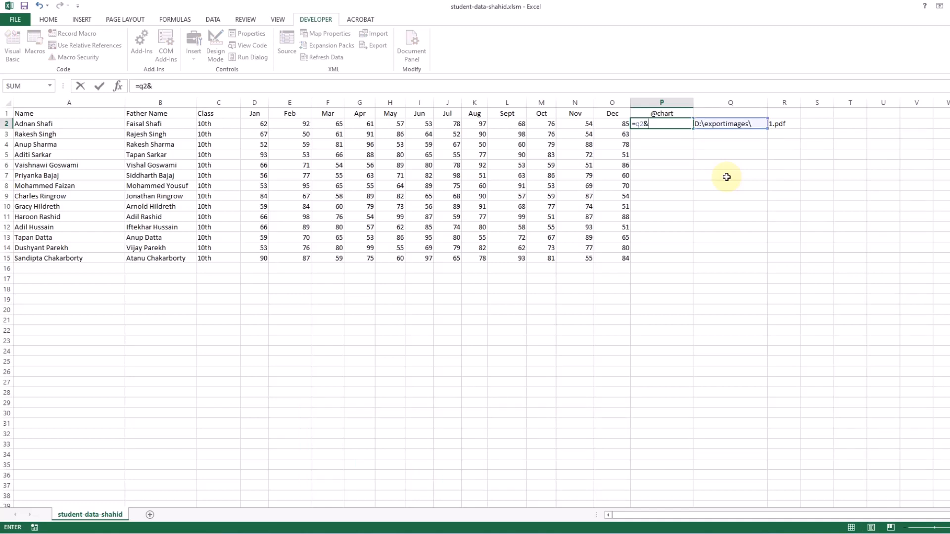
pyautogui.write('&r2')
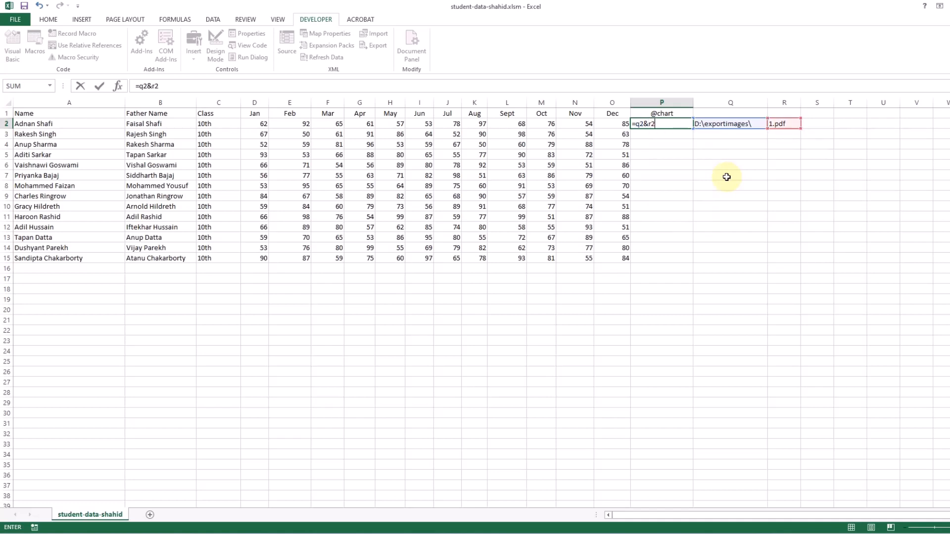
pyautogui.press('Return')
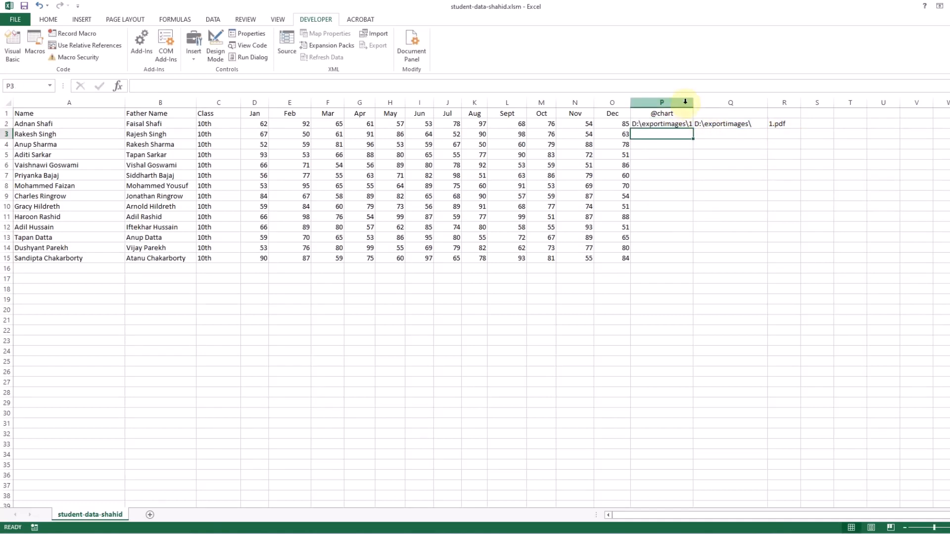
pyautogui.moveTo(693, 103); pyautogui.dragTo(712, 267)
pyautogui.click(695, 124)
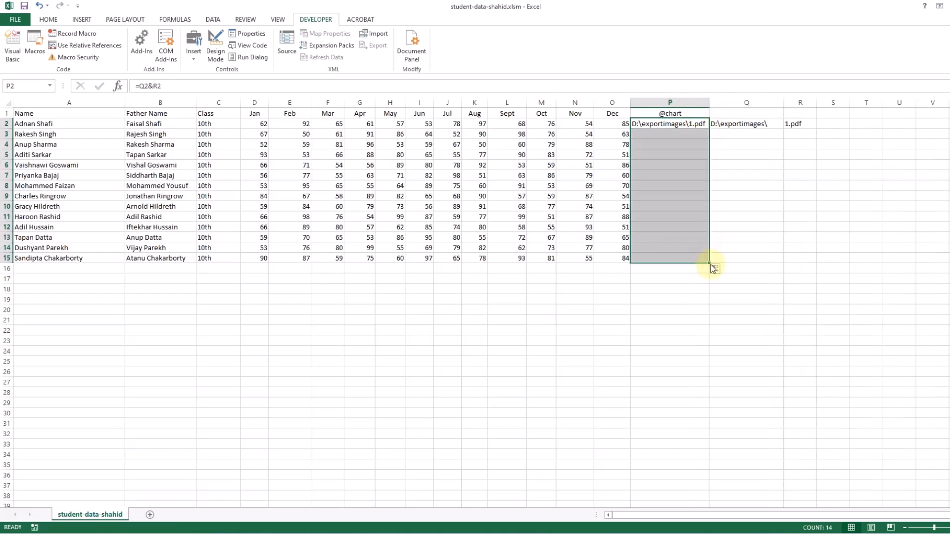
# Step: Clear the joined-path formula from P2
pyautogui.click(749, 124)
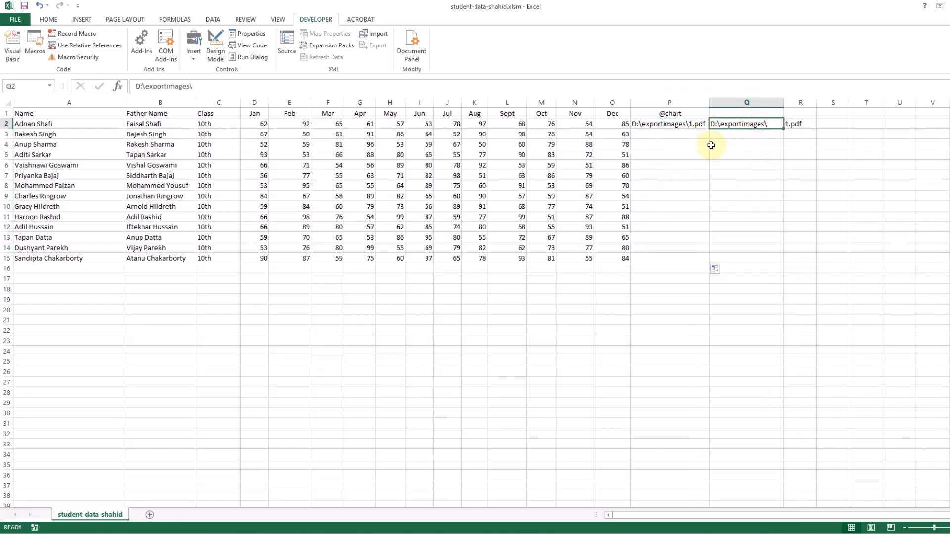
pyautogui.doubleClick(678, 124)
pyautogui.click(858, 181)
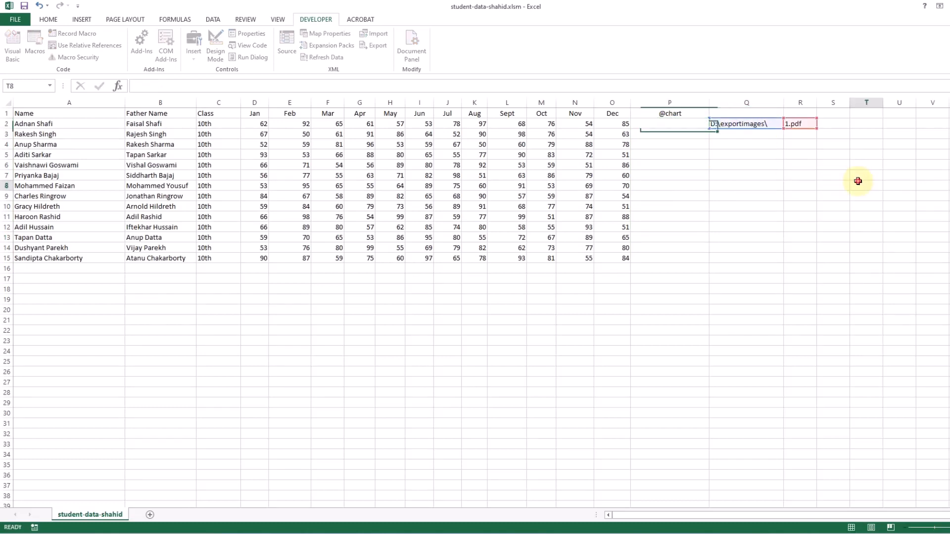
pyautogui.click(835, 124)
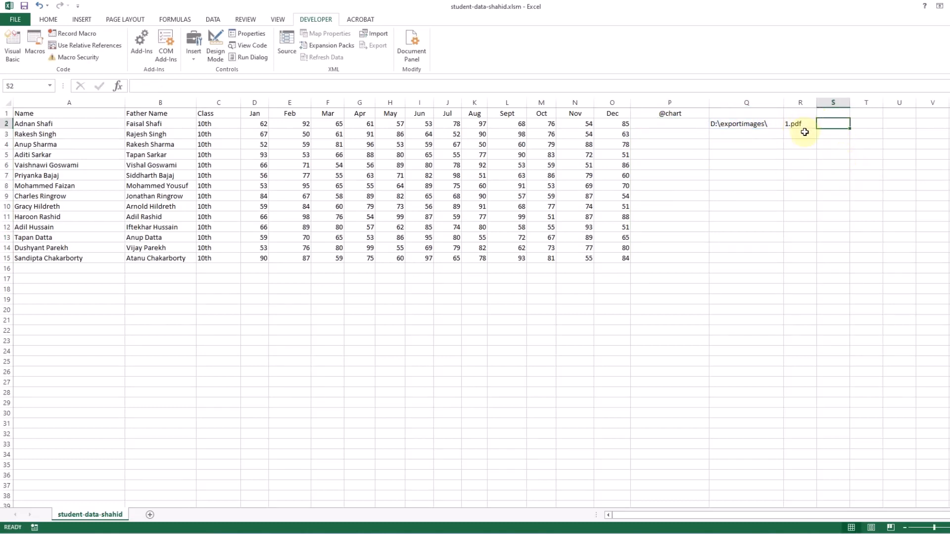
# Step: Fill the folder path in Q2 down to Q15
pyautogui.click(742, 124)
pyautogui.moveTo(785, 130); pyautogui.dragTo(784, 261)
pyautogui.moveTo(808, 158); pyautogui.dragTo(805, 125)
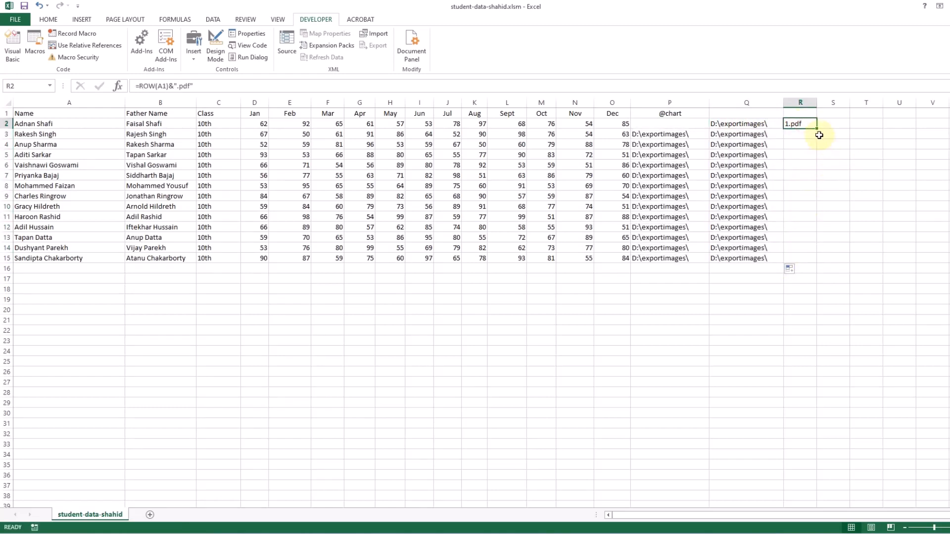
# Step: Clear the contents of P3:P15 and fill the file-name formula in R2 down to R15
pyautogui.moveTo(687, 138); pyautogui.dragTo(688, 258)
pyautogui.rightClick(688, 258)
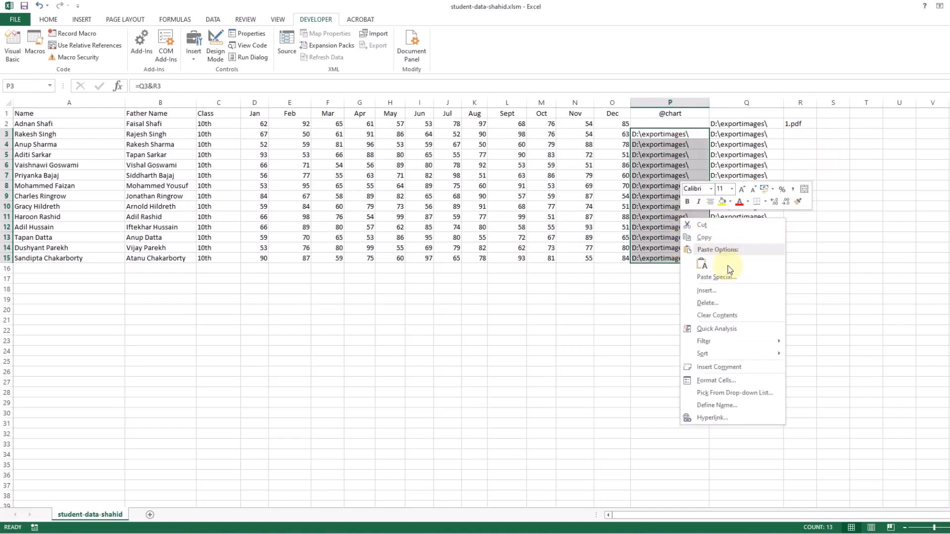
pyautogui.click(713, 315)
pyautogui.click(791, 125)
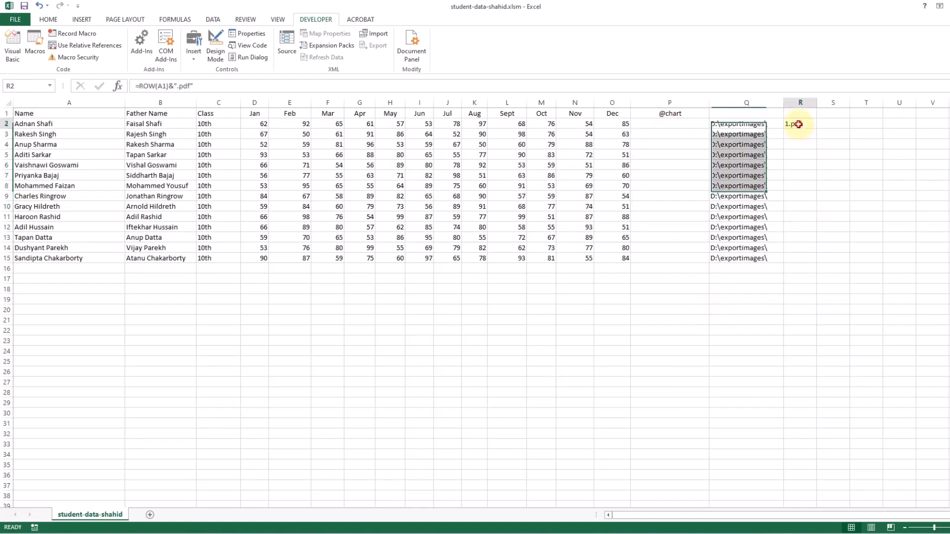
pyautogui.moveTo(816, 128); pyautogui.dragTo(816, 261)
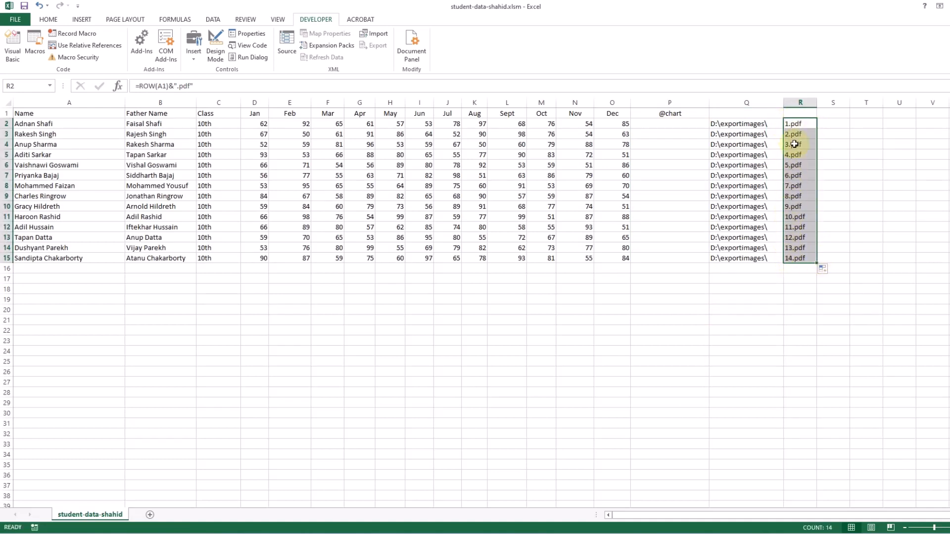
# Step: Join the folder path and file name with =Q2&R2 in S2, widen column S and fill the formula down to S15
pyautogui.click(846, 123)
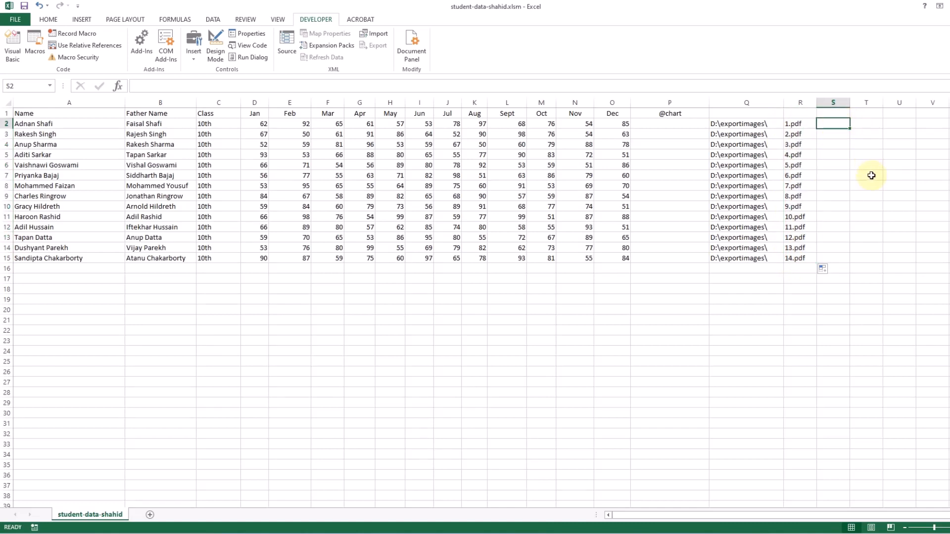
pyautogui.write('=q')
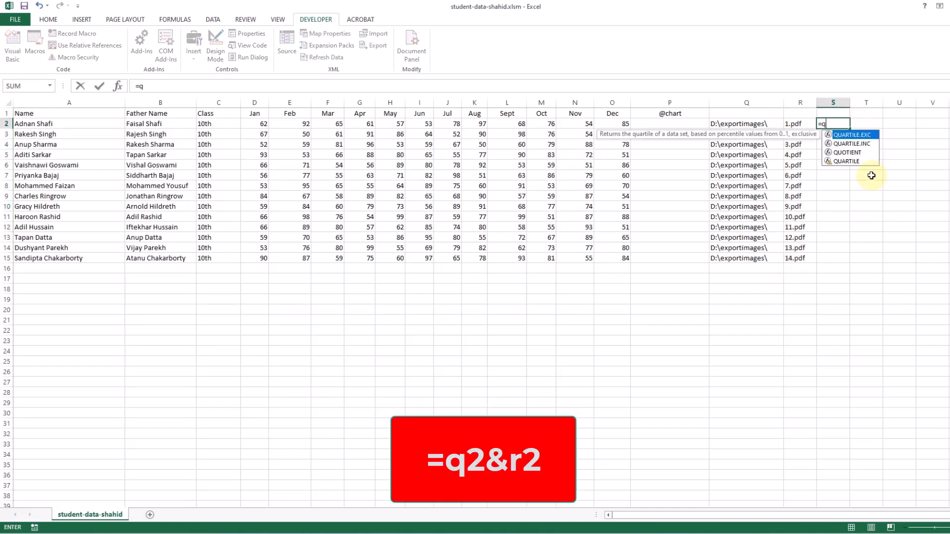
pyautogui.write('2')
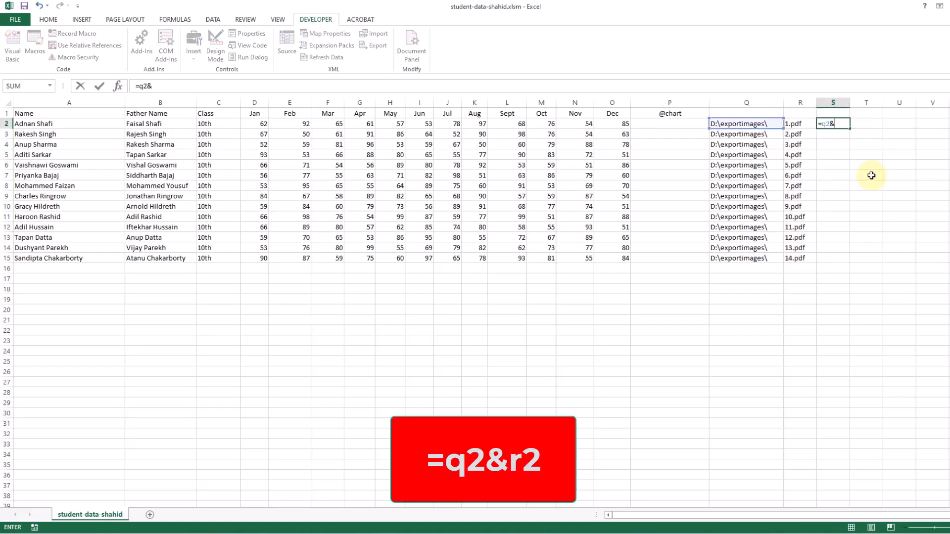
pyautogui.write('&r2')
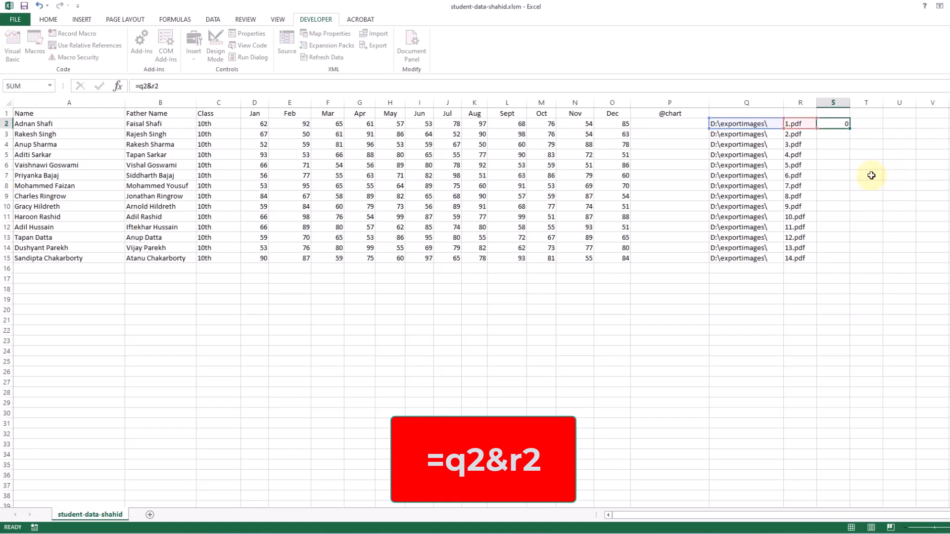
pyautogui.press('Return')
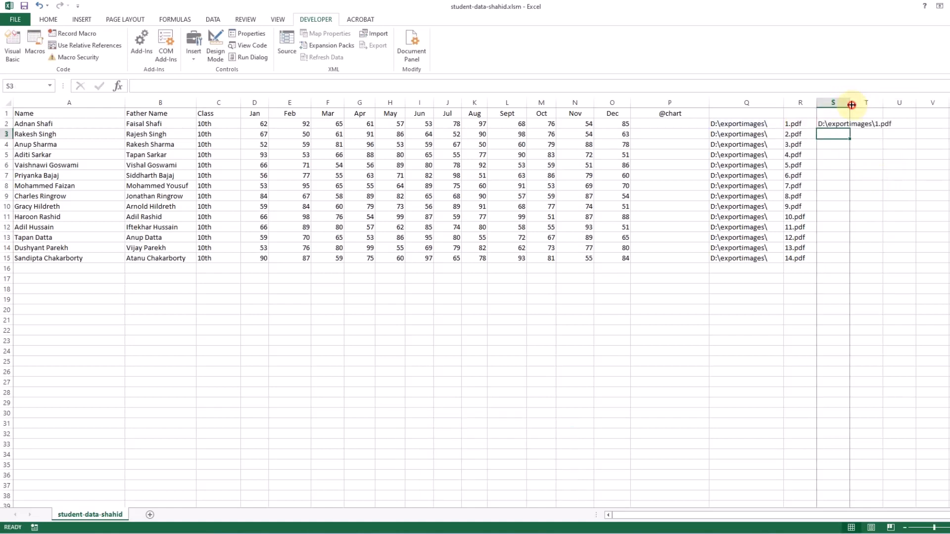
pyautogui.doubleClick(850, 102)
pyautogui.click(872, 124)
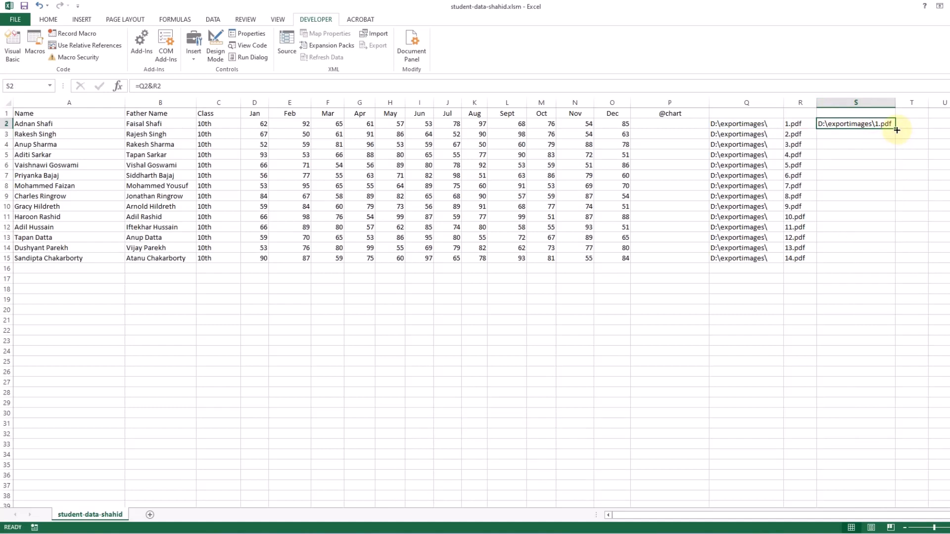
pyautogui.moveTo(896, 130); pyautogui.dragTo(895, 259)
pyautogui.click(943, 371)
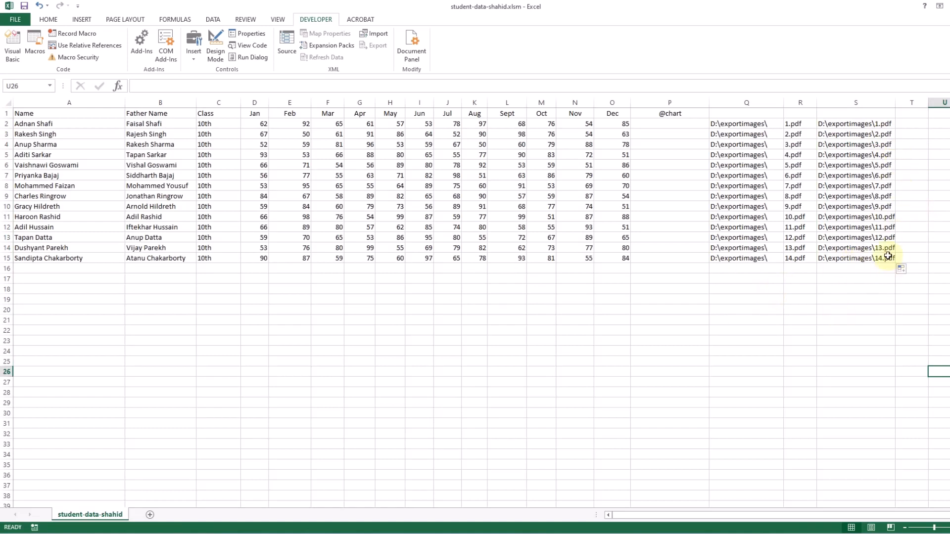
pyautogui.moveTo(862, 126); pyautogui.dragTo(867, 257)
pyautogui.hotkey('ctrl', 'c')
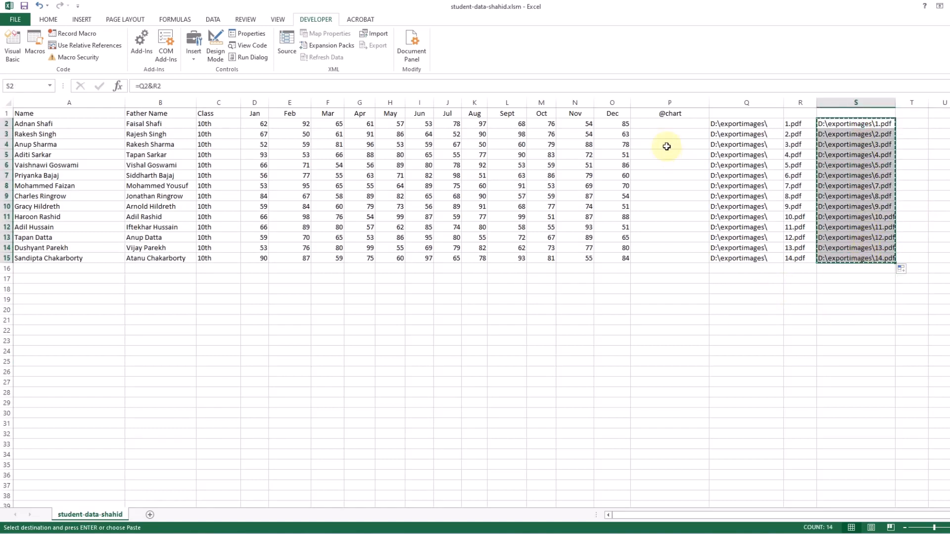
pyautogui.click(661, 124)
pyautogui.rightClick(662, 125)
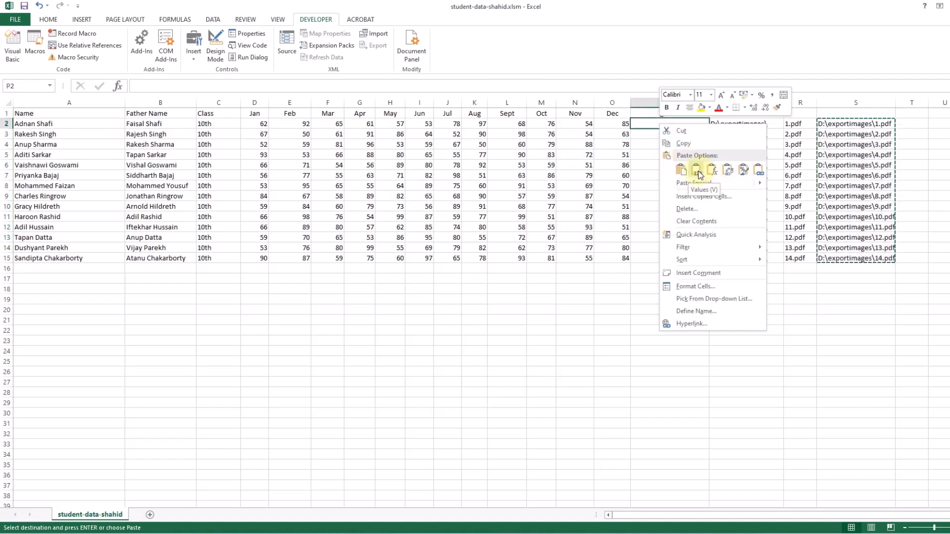
pyautogui.click(707, 174)
pyautogui.click(792, 339)
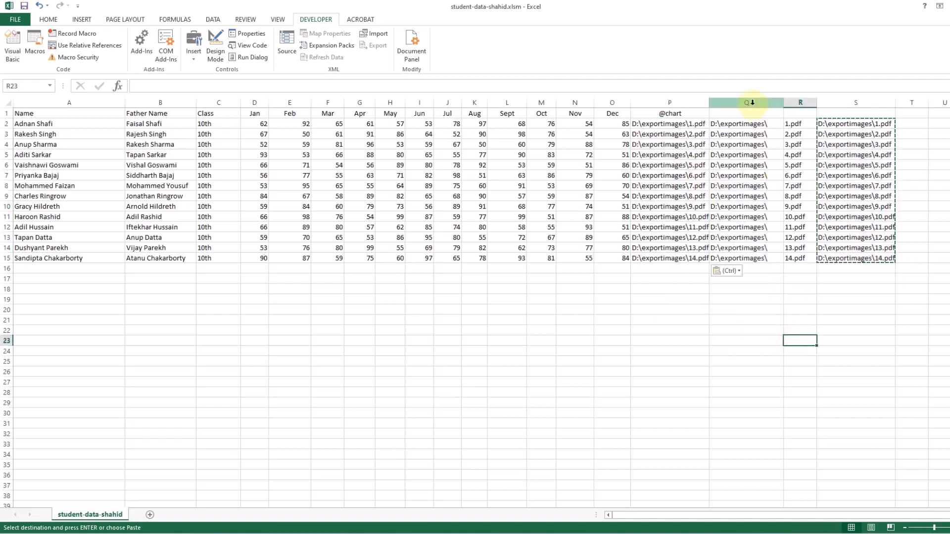
pyautogui.moveTo(752, 103); pyautogui.dragTo(844, 102)
pyautogui.rightClick(844, 105)
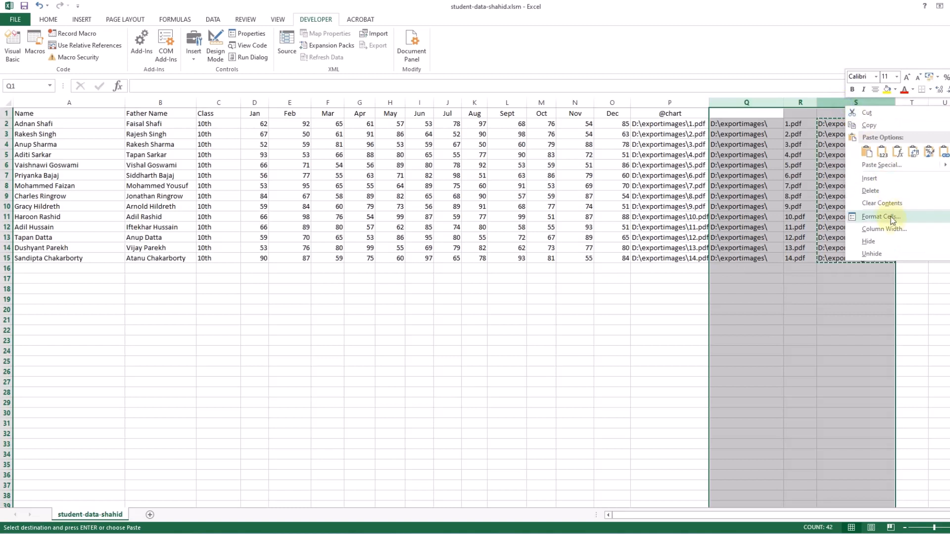
pyautogui.click(871, 191)
pyautogui.click(908, 300)
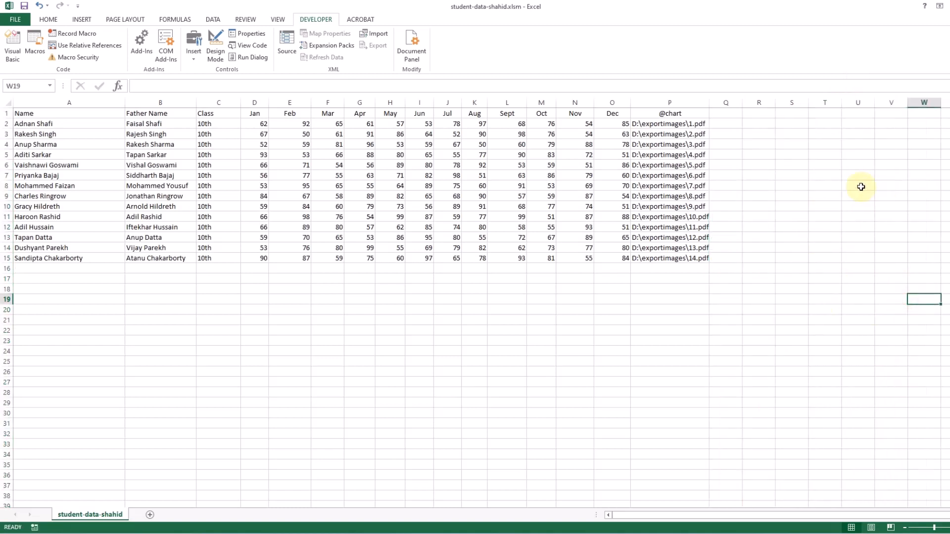
pyautogui.moveTo(709, 105); pyautogui.dragTo(718, 105)
# Step: Save the sheet as CSV (Comma delimited) in the dataMergeMethod folder, overwriting student-data-shahid.csv and keeping the CSV format
pyautogui.click(16, 19)
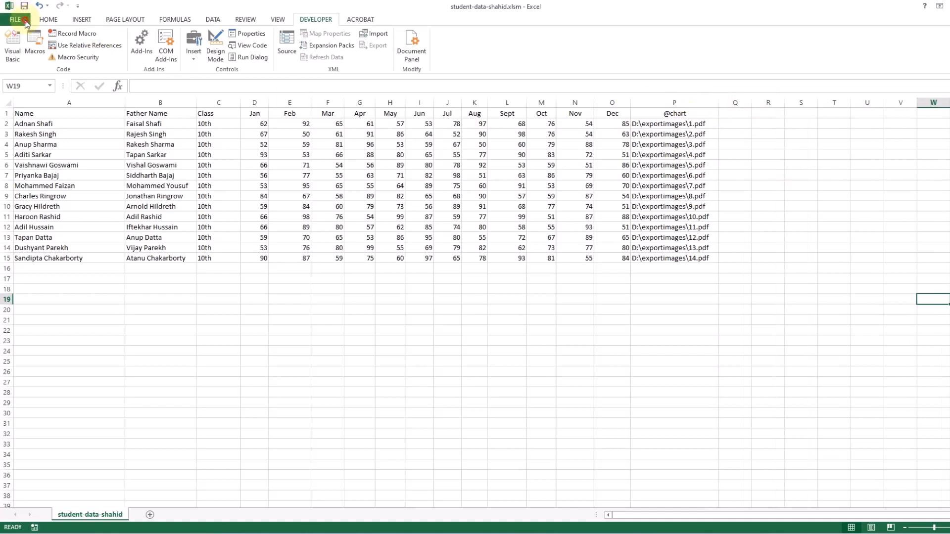
pyautogui.click(35, 123)
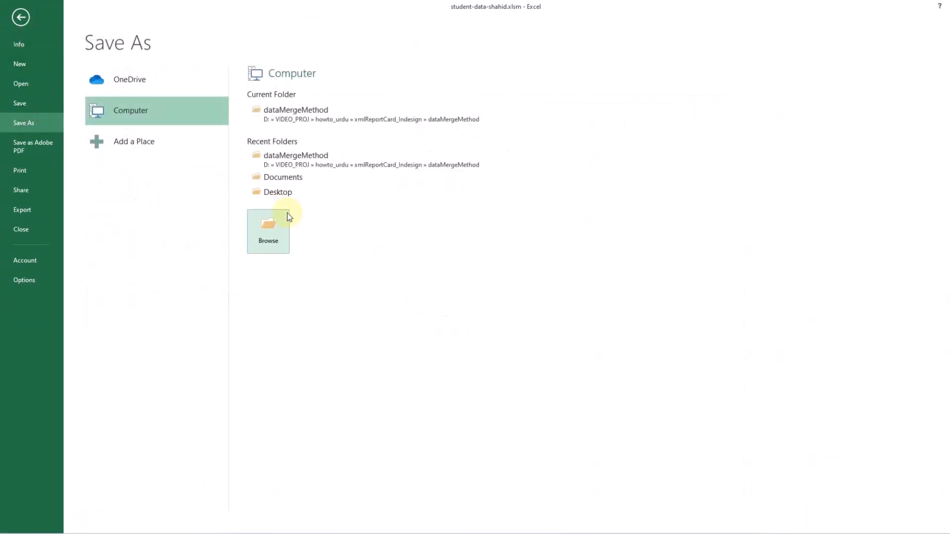
pyautogui.click(306, 119)
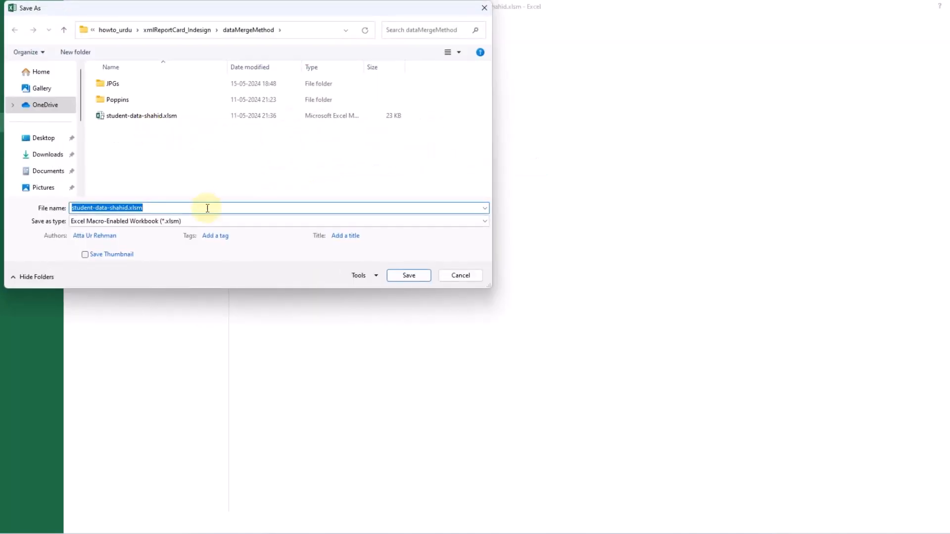
pyautogui.click(209, 221)
pyautogui.click(117, 342)
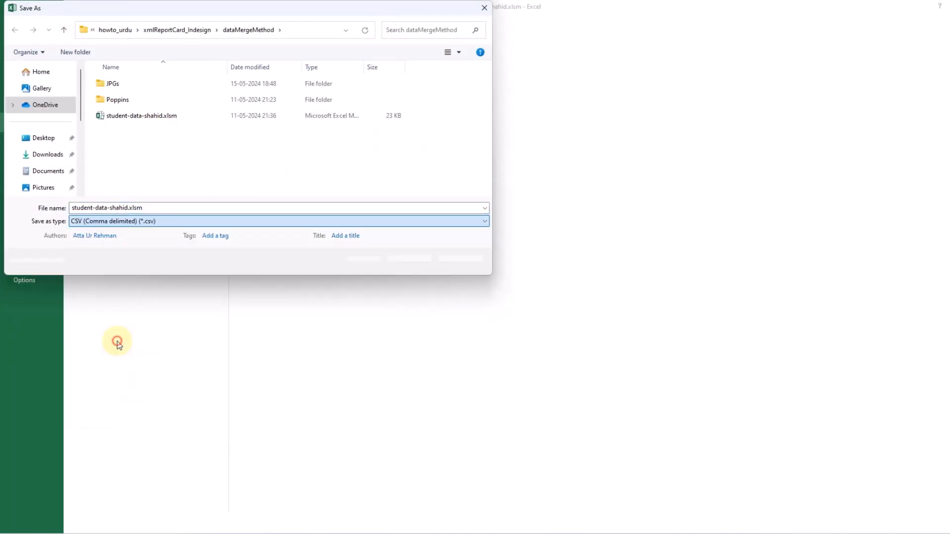
pyautogui.click(128, 119)
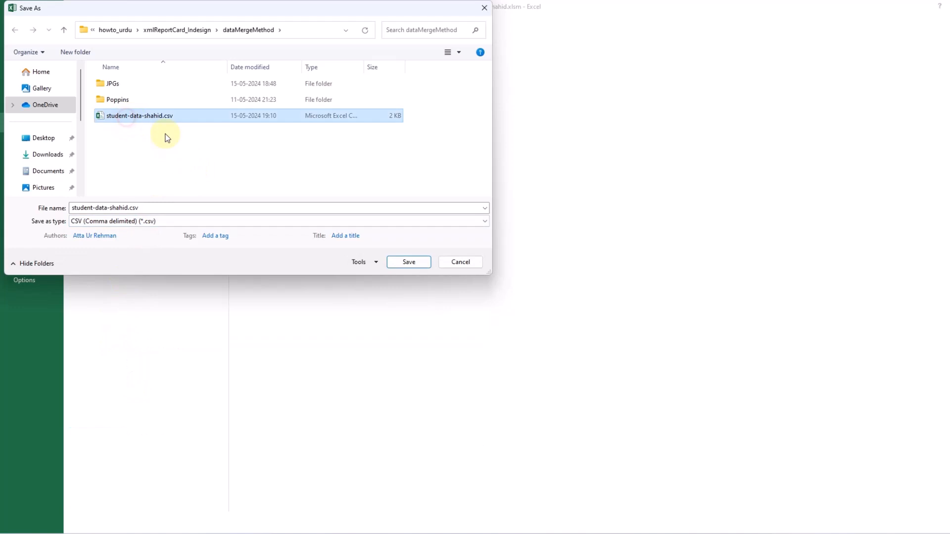
pyautogui.click(406, 264)
pyautogui.click(523, 274)
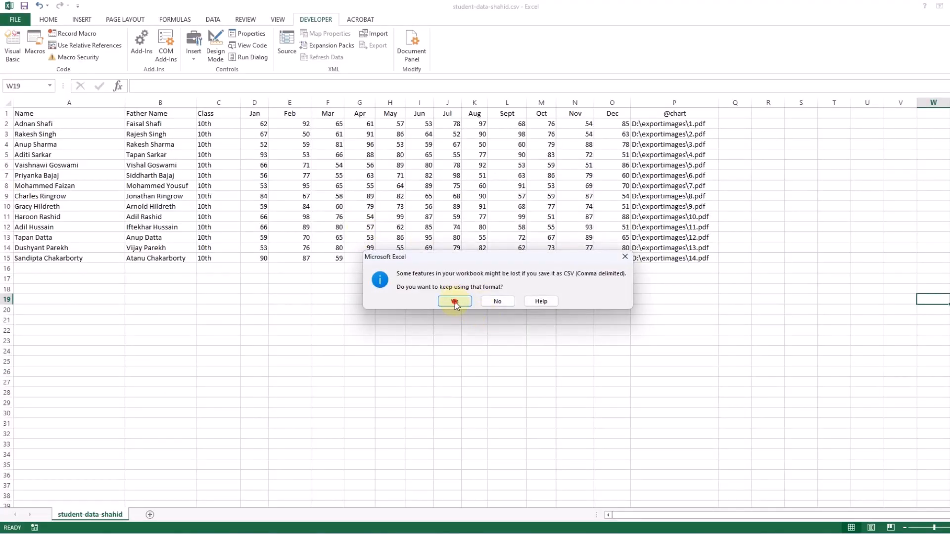
pyautogui.click(455, 302)
# Step: Close Excel without saving the CSV again and switch to the report card document in InDesign
pyautogui.hotkey('alt', 'F4')
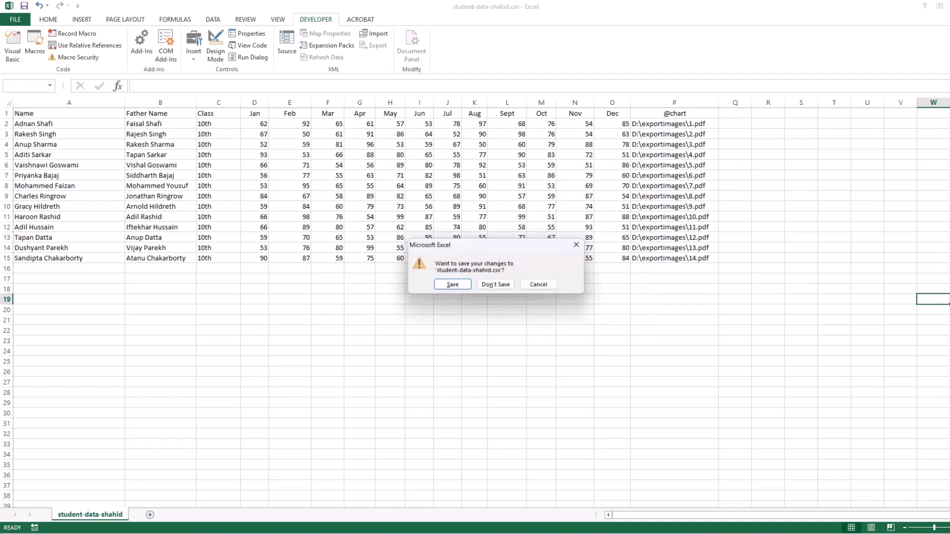
pyautogui.click(488, 283)
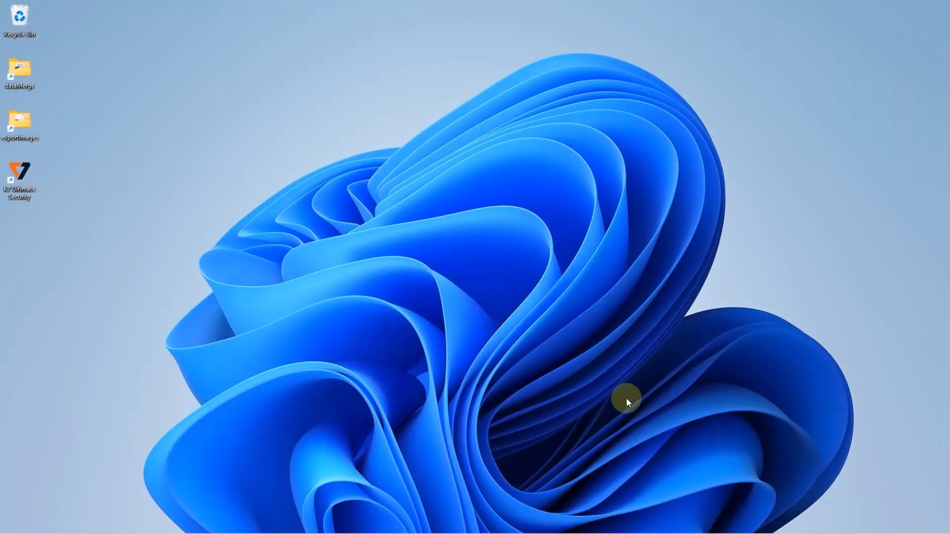
pyautogui.moveTo(584, 528)
pyautogui.click(569, 499)
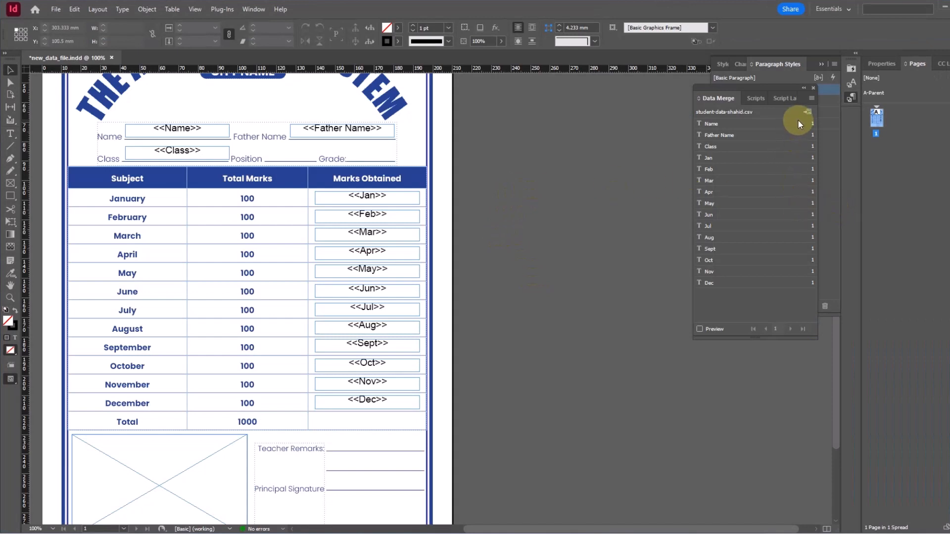
# Step: Try removing the current data source from the report card's data merge
pyautogui.click(811, 98)
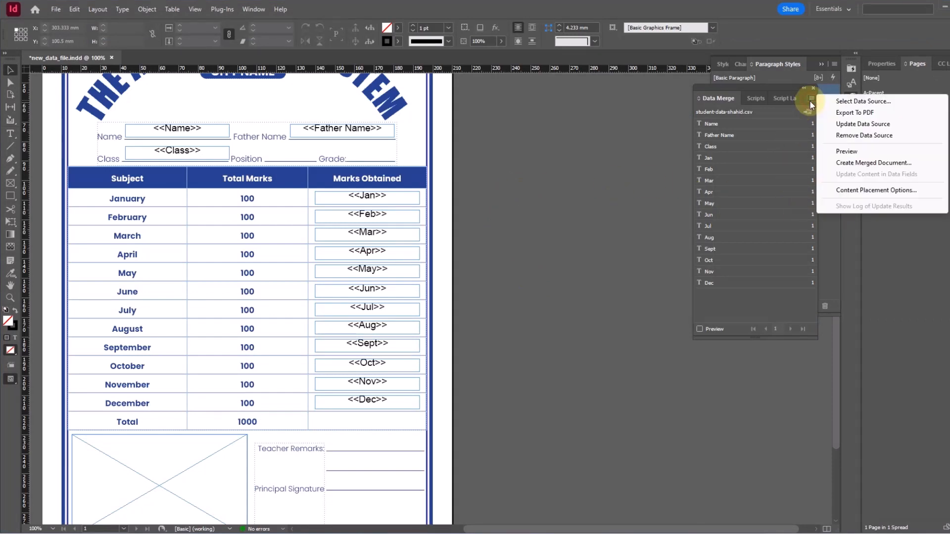
pyautogui.click(847, 135)
pyautogui.click(548, 289)
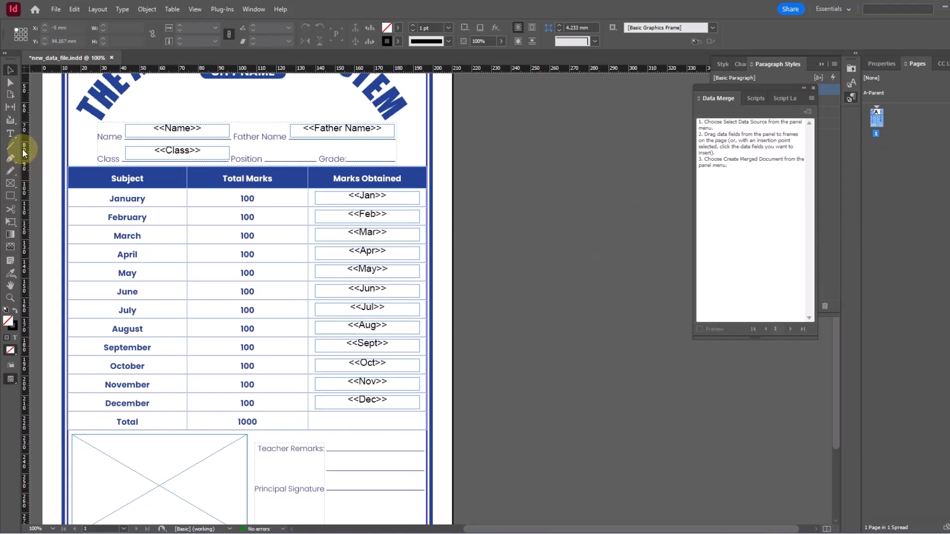
pyautogui.click(10, 133)
pyautogui.click(188, 128)
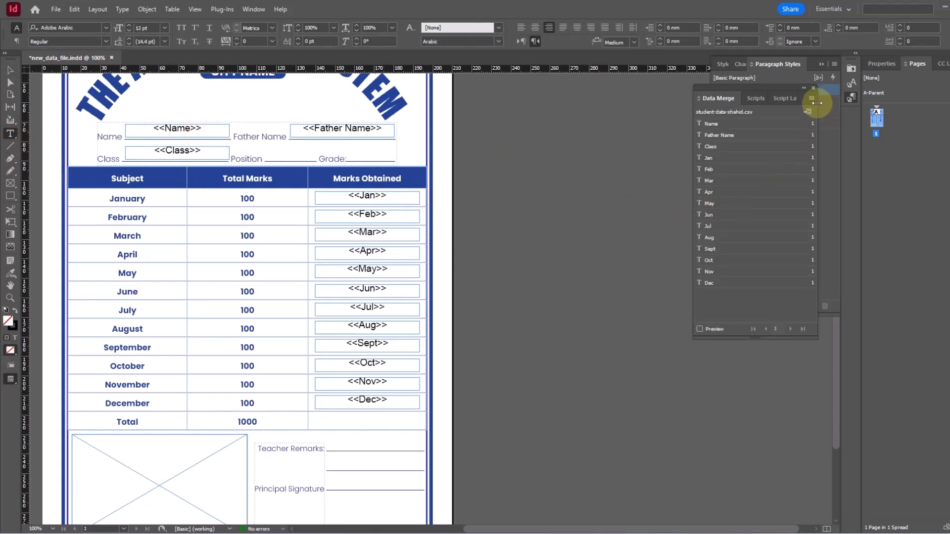
# Step: Update the data merge source to reload the fields from student-data-shahid.csv
pyautogui.click(812, 99)
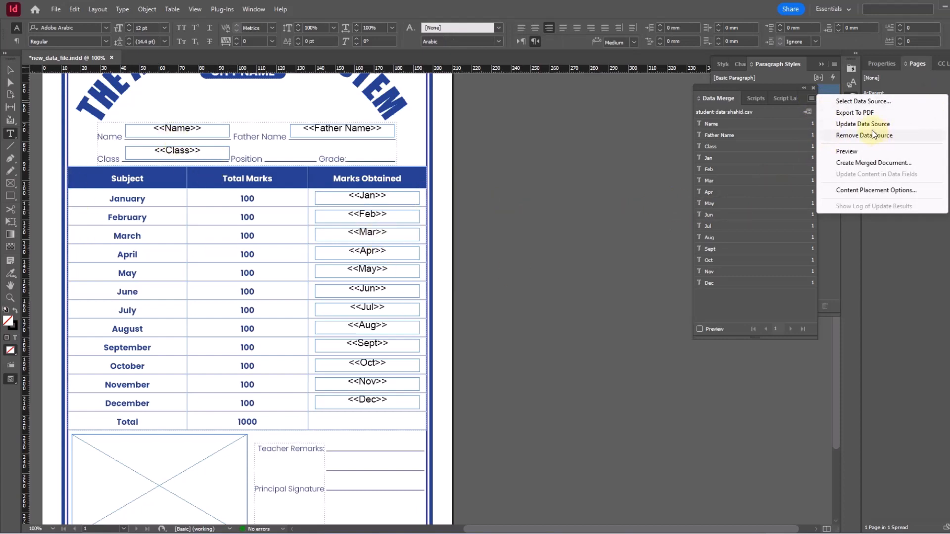
pyautogui.click(864, 124)
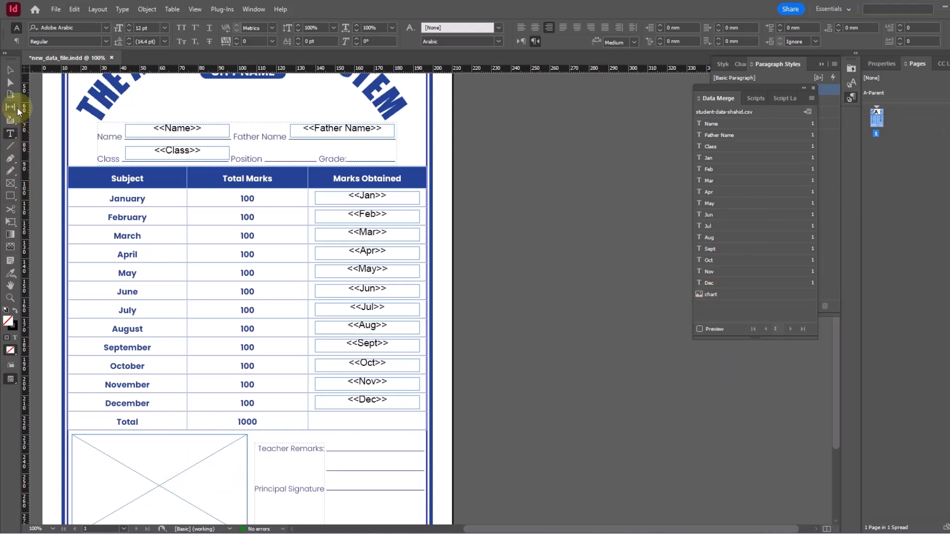
# Step: Assign the chart image field to the empty graphic frame below the marks table
pyautogui.click(10, 69)
pyautogui.click(154, 483)
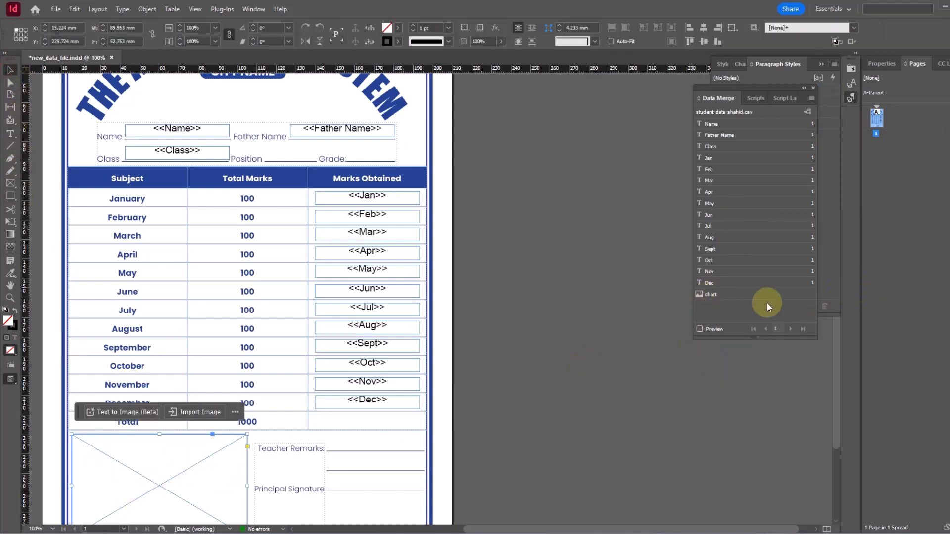
pyautogui.click(721, 296)
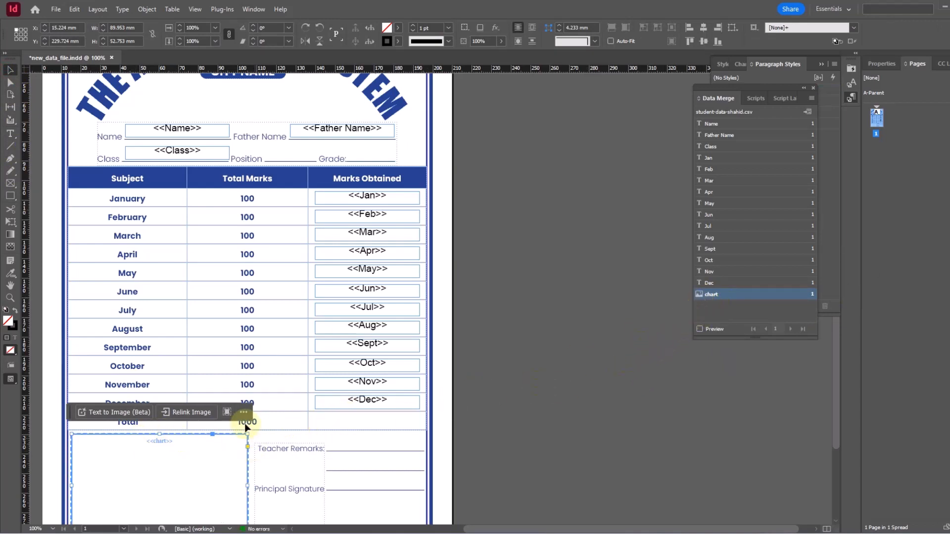
# Step: Turn on the data merge preview and check the marks and chart on each of the first three records
pyautogui.click(707, 330)
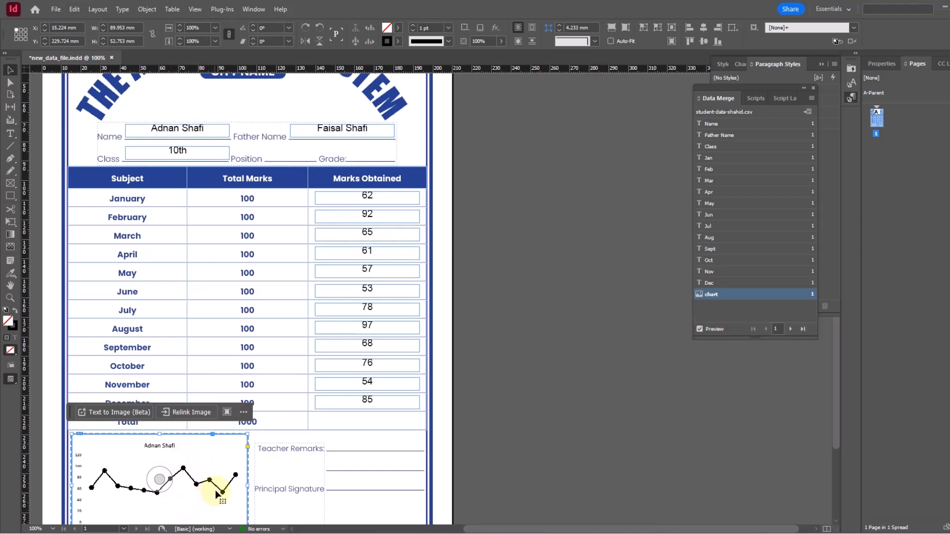
pyautogui.click(537, 432)
pyautogui.moveTo(538, 433); pyautogui.dragTo(565, 388)
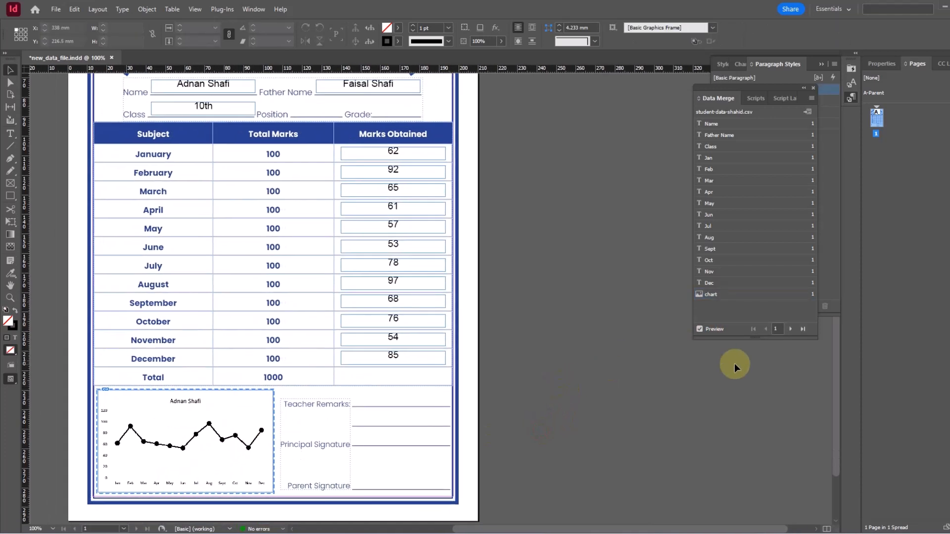
pyautogui.click(790, 329)
pyautogui.scroll(3, 382, 318)
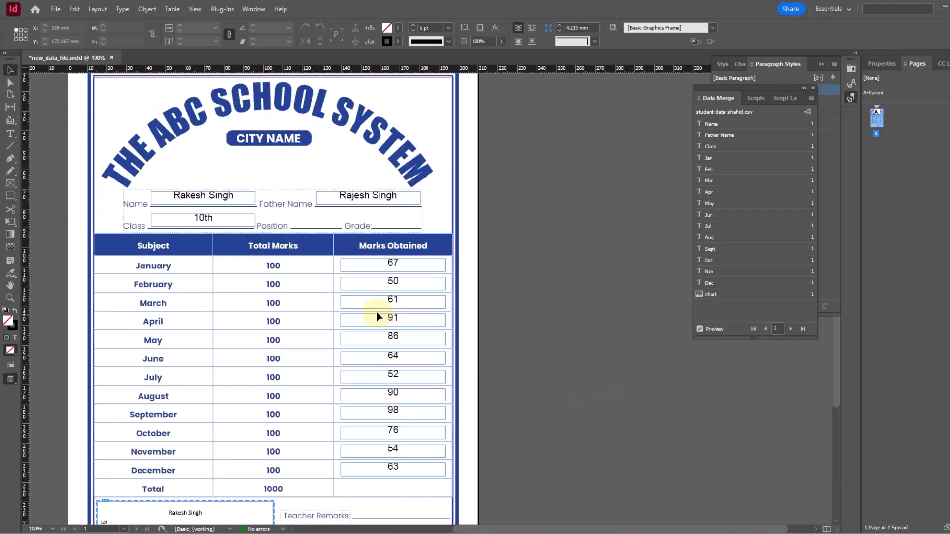
pyautogui.scroll(-3, 240, 297)
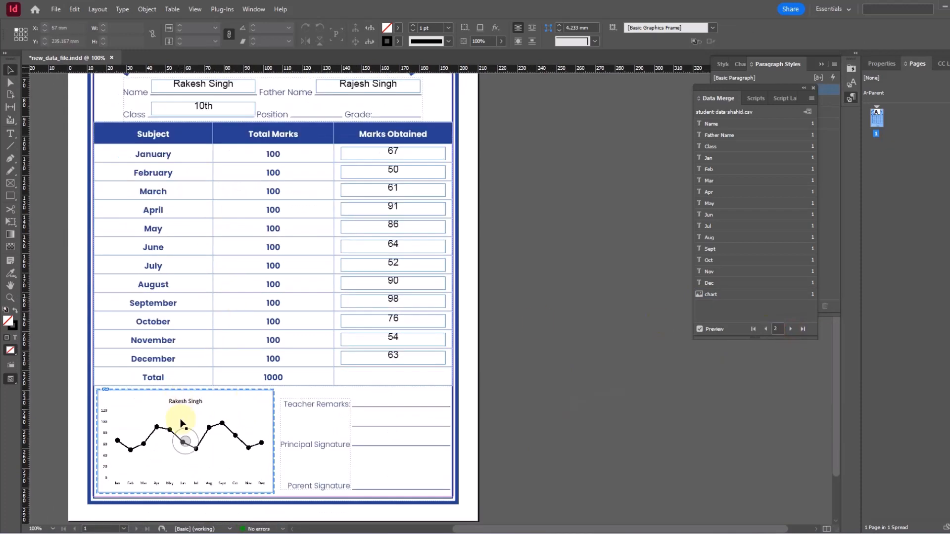
pyautogui.click(790, 329)
pyautogui.scroll(3, 424, 350)
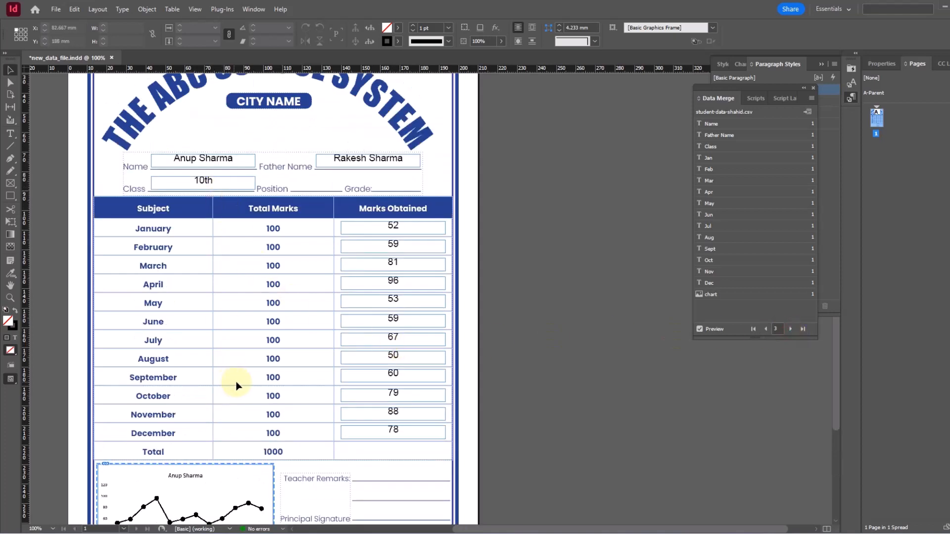
pyautogui.scroll(-2, 208, 424)
pyautogui.scroll(4, 191, 439)
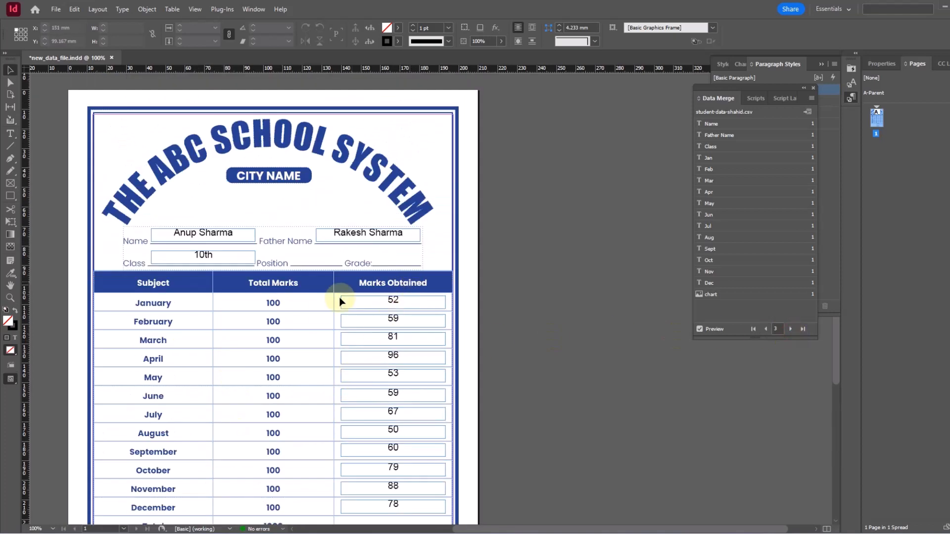
# Step: Advance the data merge preview to the last record and check its marks and chart
pyautogui.click(792, 329)
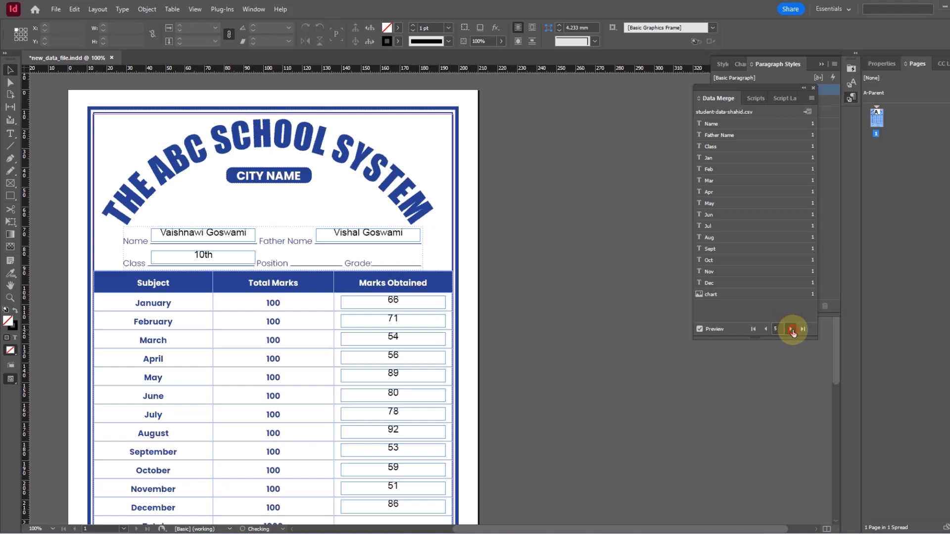
pyautogui.click(792, 329)
pyautogui.click(791, 329)
pyautogui.click(792, 329)
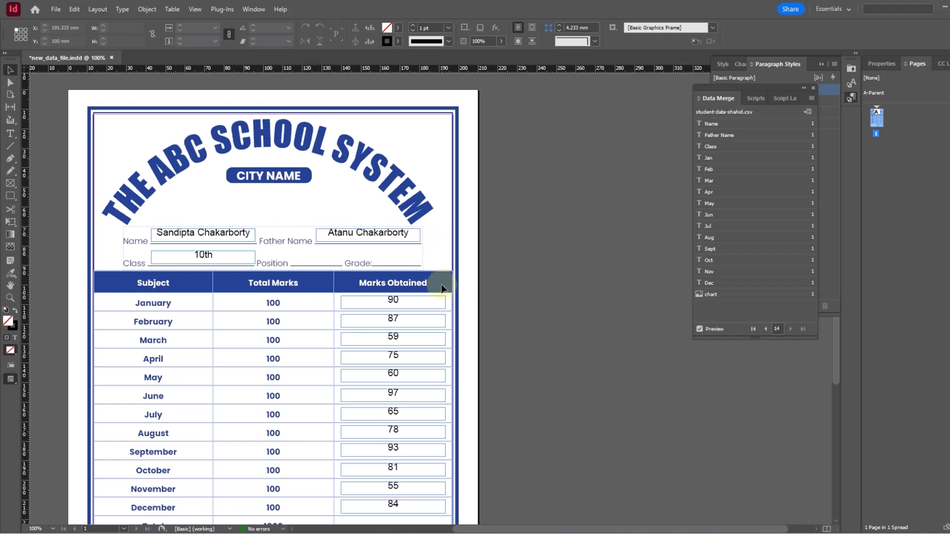
pyautogui.scroll(-3, 537, 287)
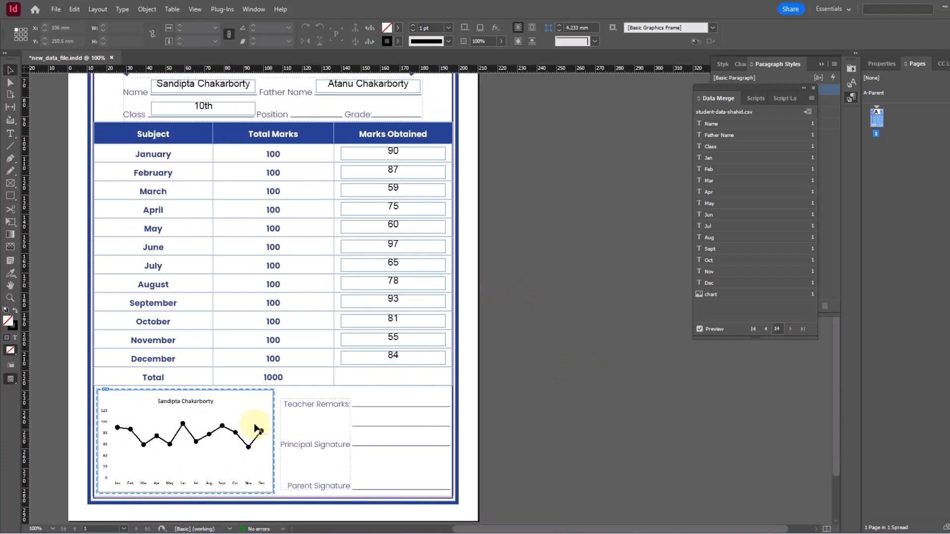
pyautogui.click(566, 385)
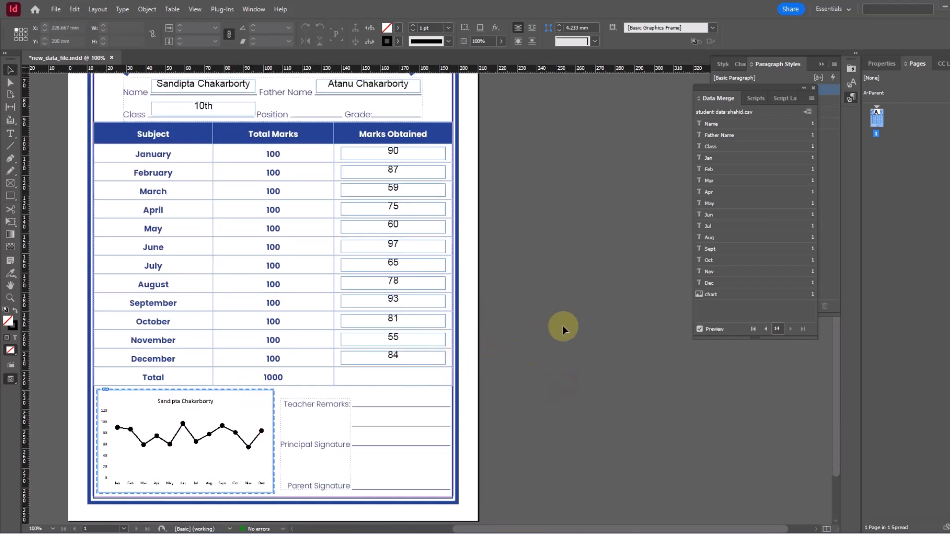
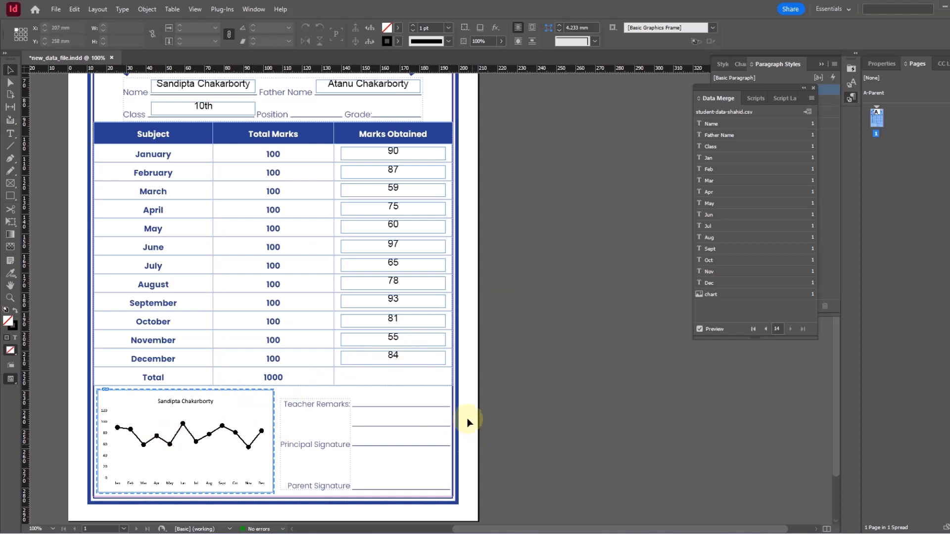
# Step: Return the preview to the first record, step forward to the third and examine the whole report card page
pyautogui.scroll(4, 546, 322)
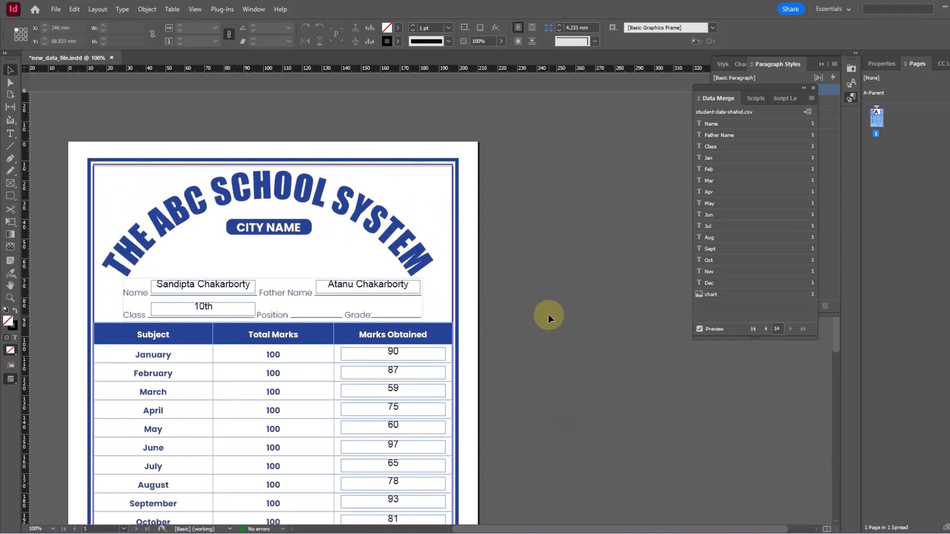
pyautogui.click(753, 329)
pyautogui.scroll(-2, 508, 323)
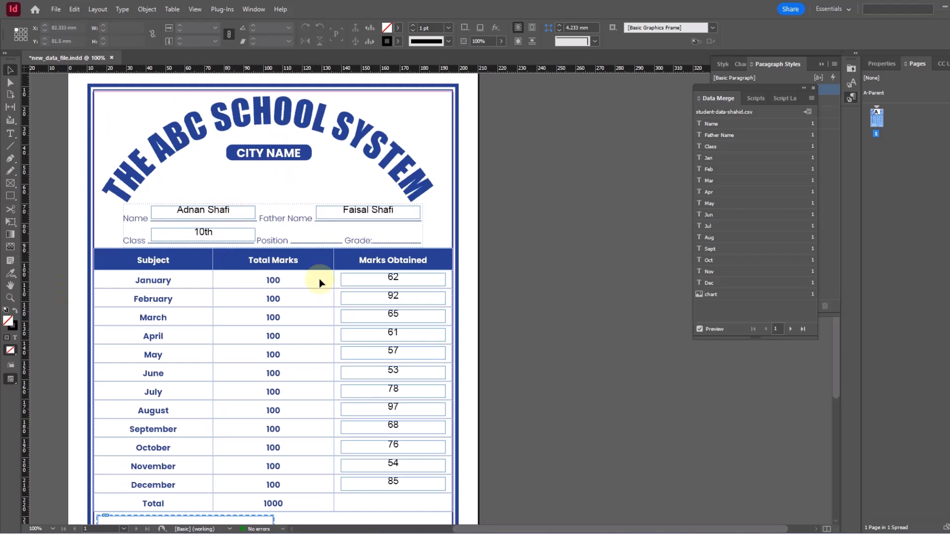
pyautogui.click(790, 329)
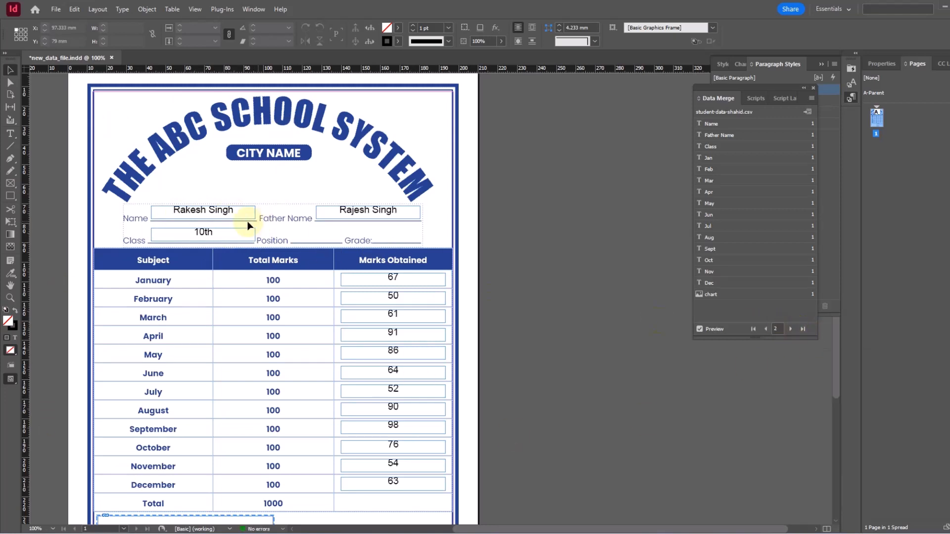
pyautogui.click(791, 329)
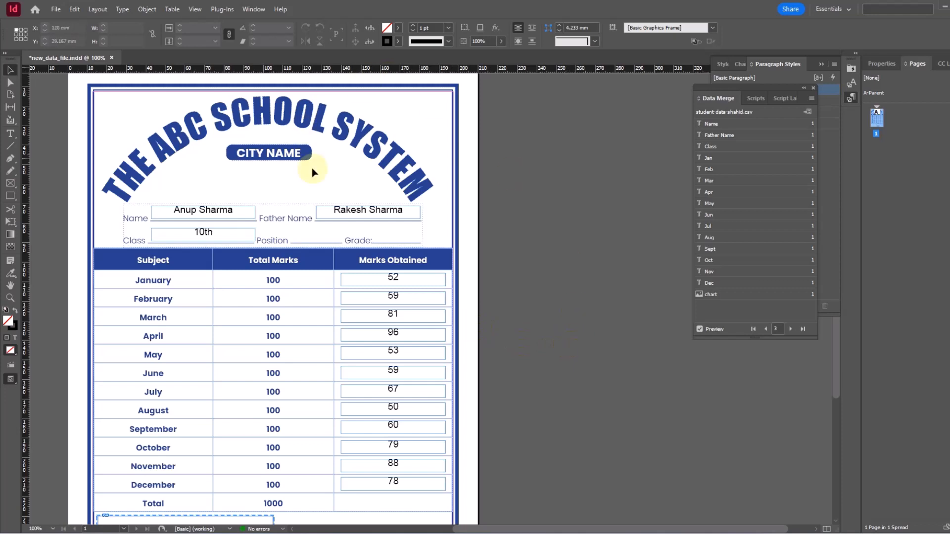
pyautogui.scroll(-3, 312, 167)
pyautogui.keyDown('ctrl'); pyautogui.keyDown('alt'); pyautogui.click(521, 311); pyautogui.keyUp('alt'); pyautogui.keyUp('ctrl')
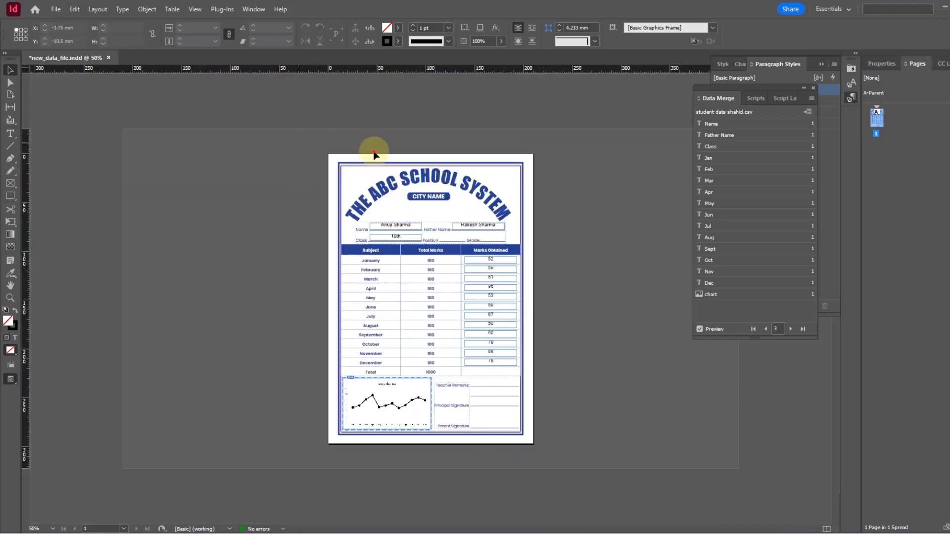
pyautogui.moveTo(311, 143)
pyautogui.mouseDown()
pyautogui.moveTo(518, 361)
pyautogui.moveTo(569, 452)
pyautogui.mouseUp()
pyautogui.moveTo(609, 420); pyautogui.dragTo(548, 420)
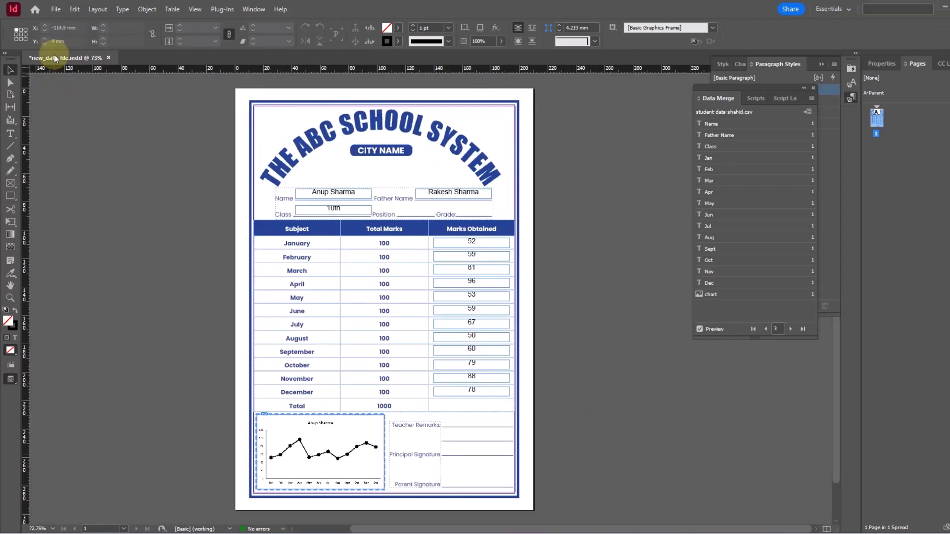
pyautogui.click(56, 9)
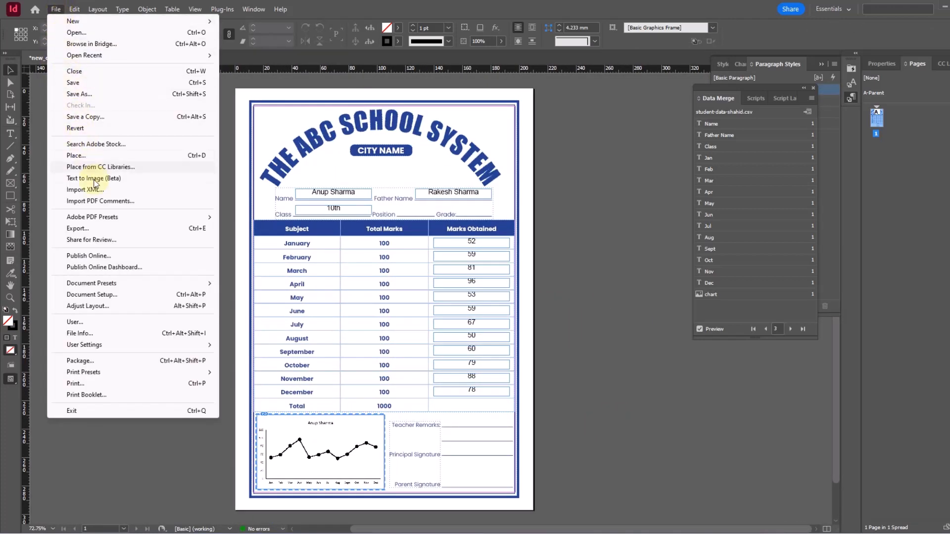
pyautogui.click(104, 229)
pyautogui.click(450, 374)
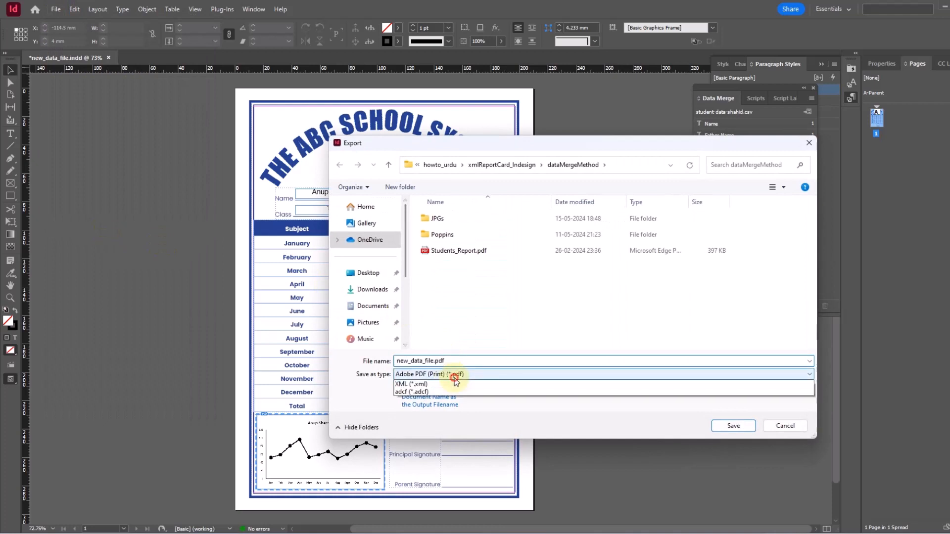
pyautogui.click(413, 439)
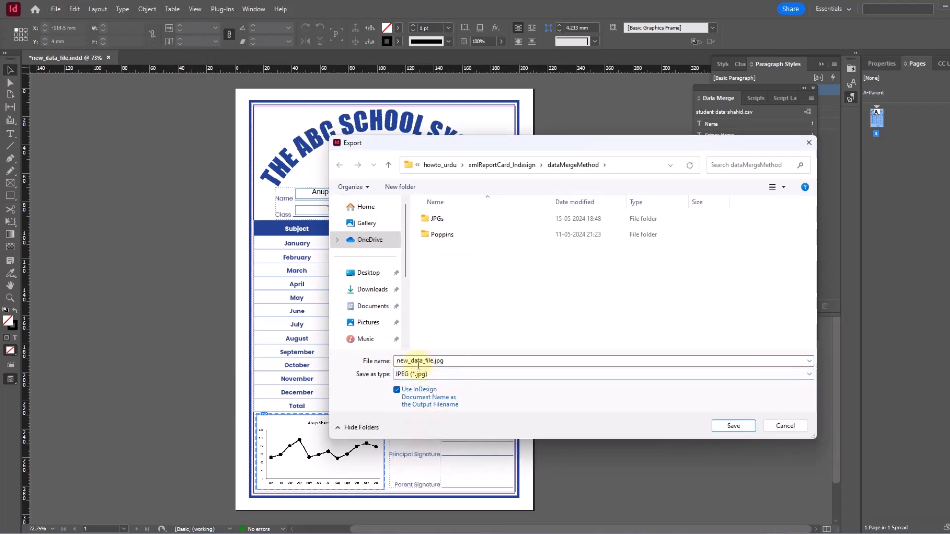
pyautogui.click(785, 426)
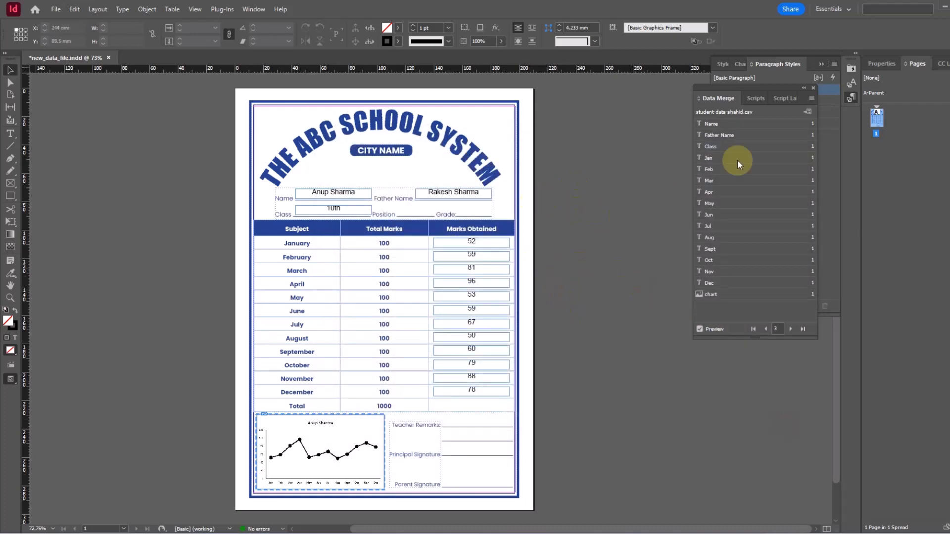
# Step: Create a merged document from all records with a single record per document page
pyautogui.click(812, 98)
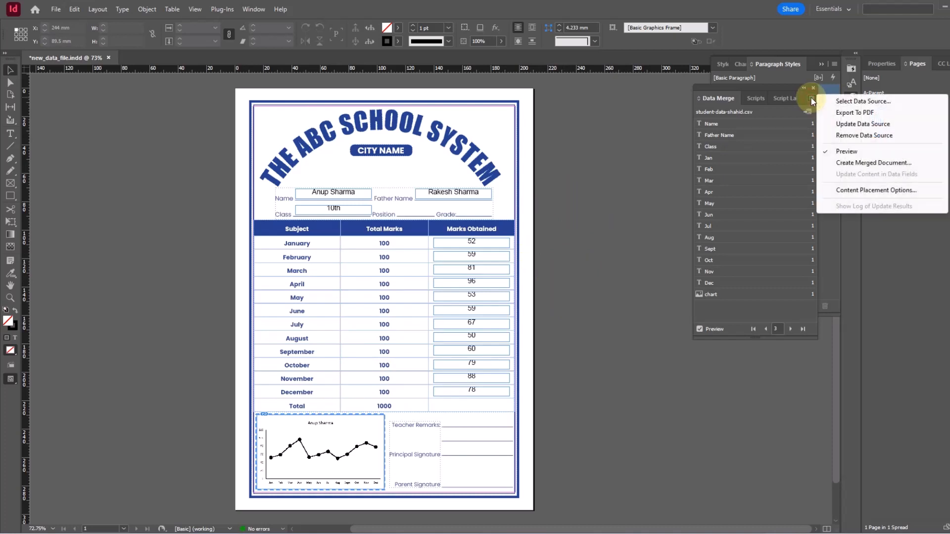
pyautogui.click(865, 165)
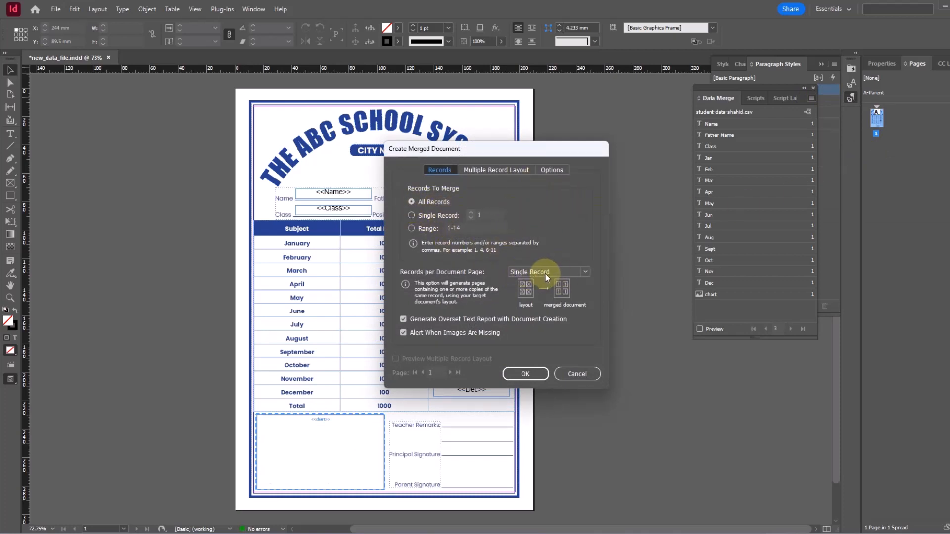
pyautogui.click(528, 374)
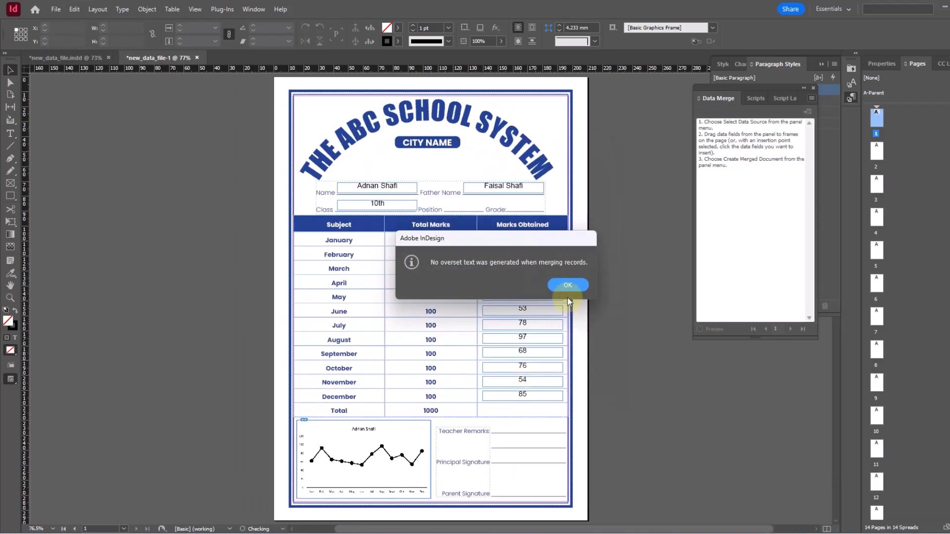
pyautogui.click(567, 284)
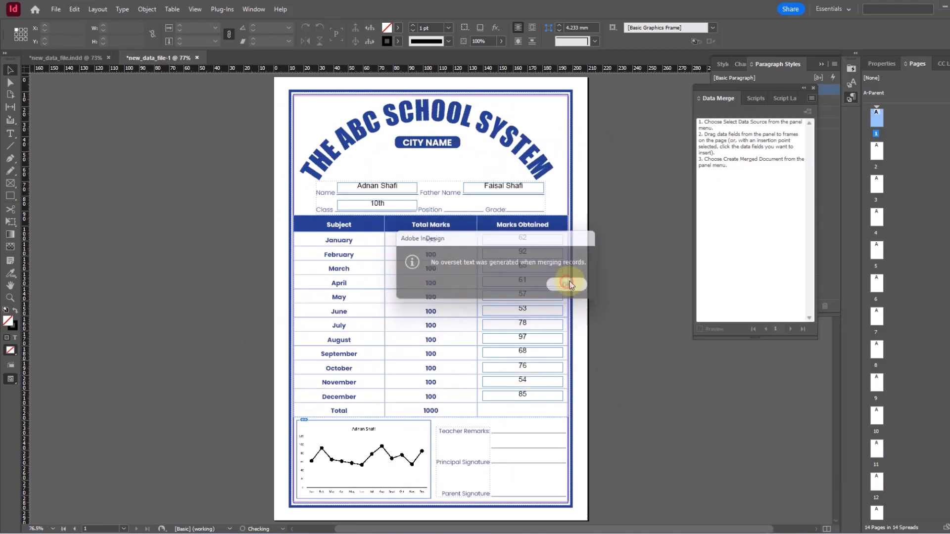
# Step: Compare the page lists of the report card template and the merged document, and look over the first merged page
pyautogui.click(51, 58)
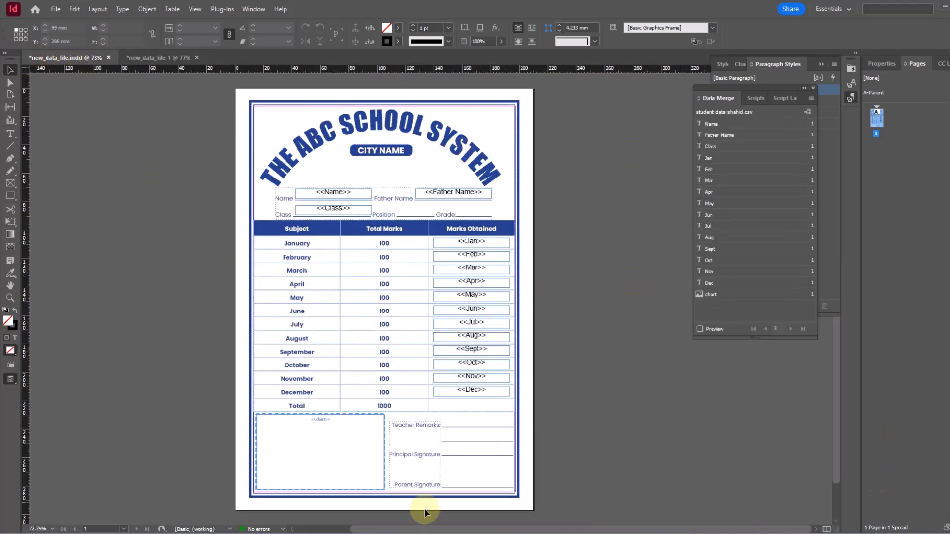
pyautogui.click(124, 529)
pyautogui.click(153, 247)
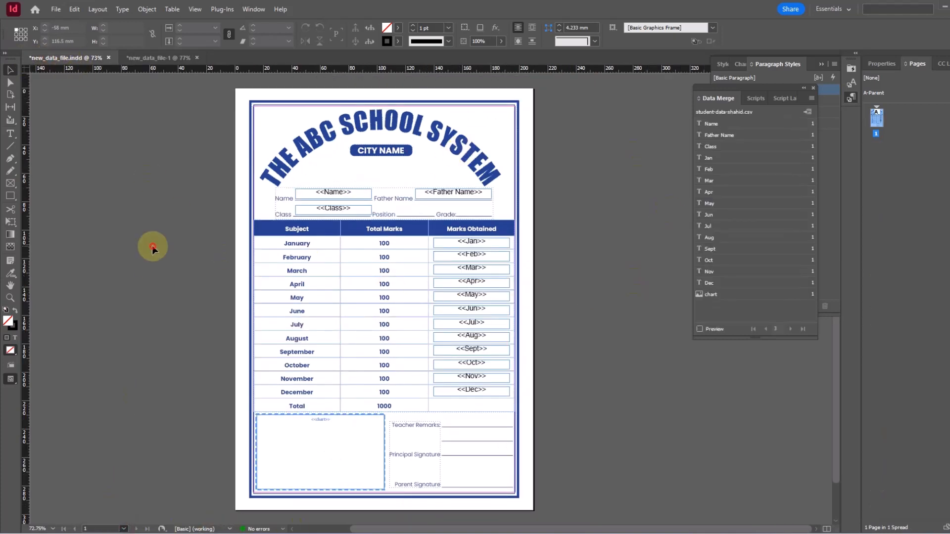
pyautogui.click(151, 58)
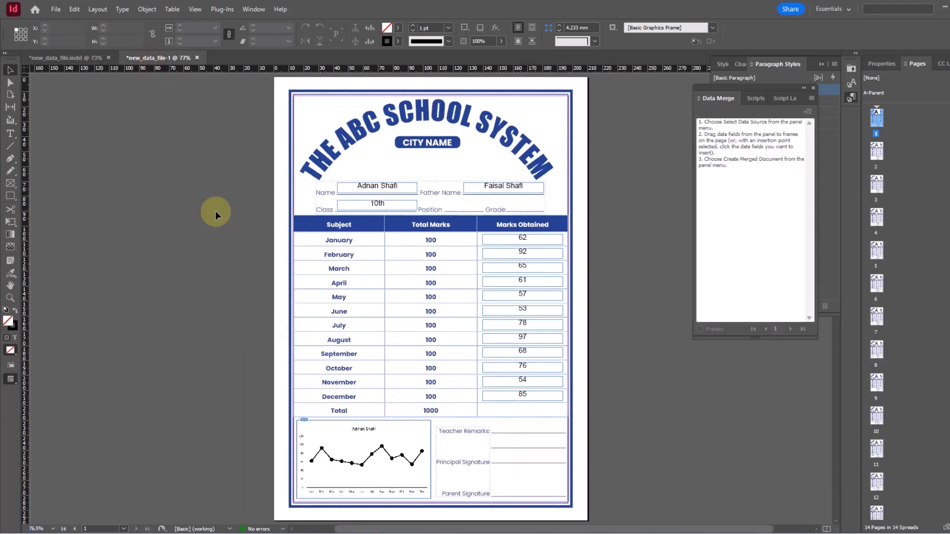
pyautogui.click(124, 529)
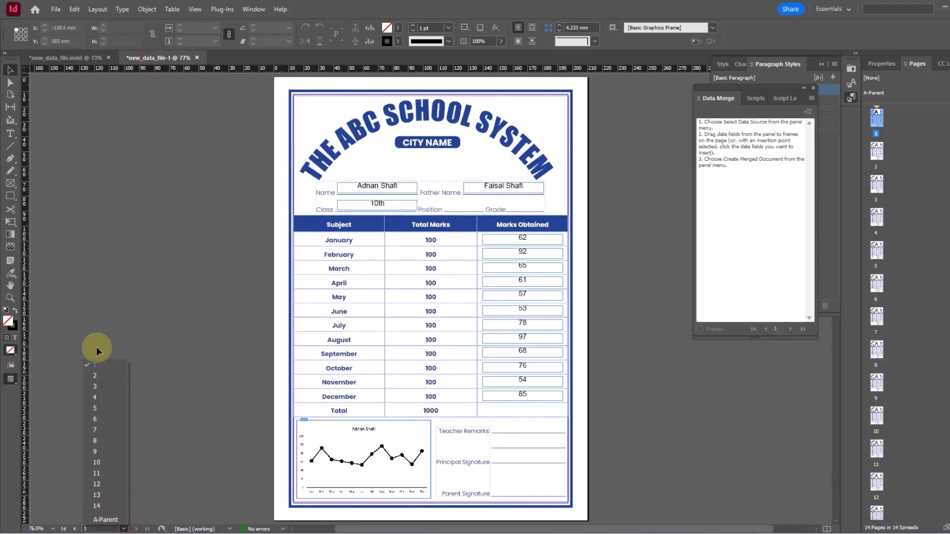
pyautogui.click(162, 278)
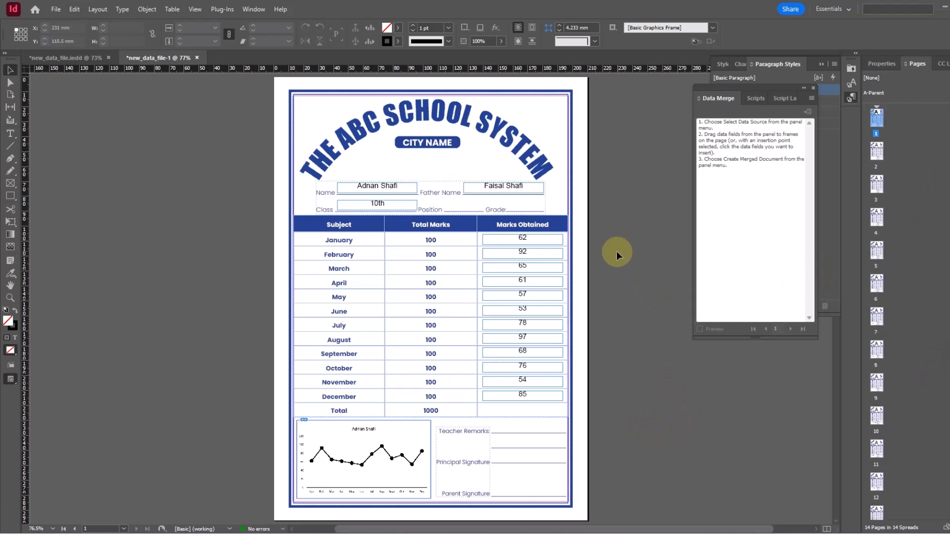
pyautogui.moveTo(629, 218); pyautogui.dragTo(530, 220)
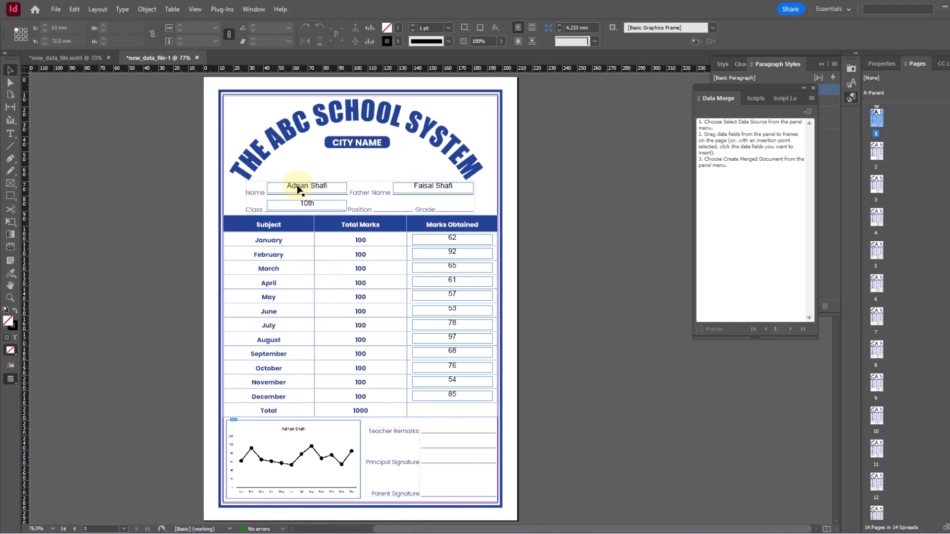
# Step: Open student-data-shahid.xlsm from the dataMergeMethod folder in Excel
pyautogui.click(498, 533)
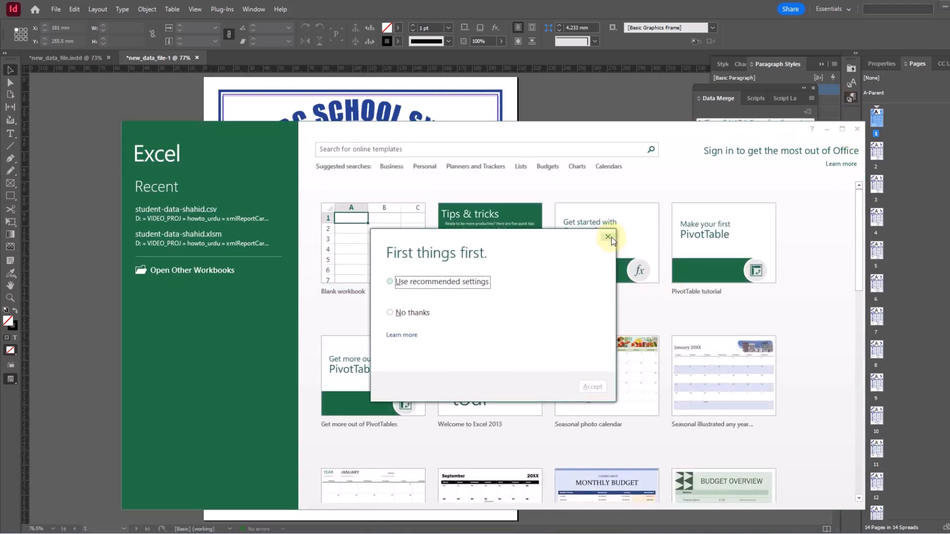
pyautogui.click(609, 238)
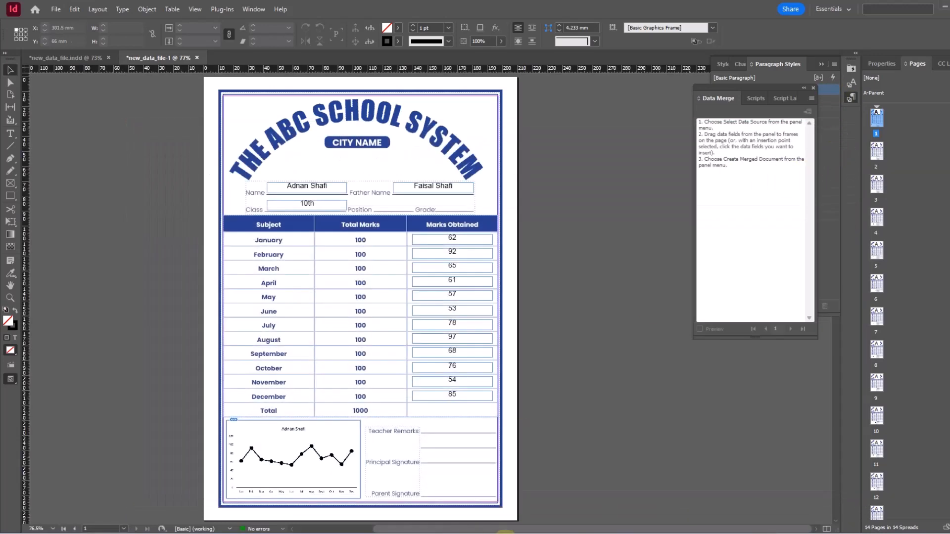
pyautogui.moveTo(504, 533)
pyautogui.click(459, 500)
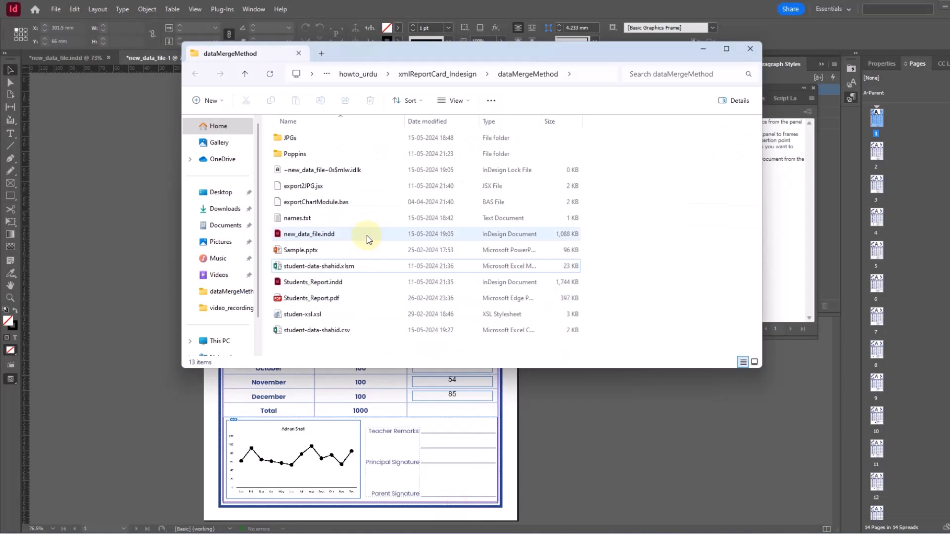
pyautogui.click(298, 268)
pyautogui.doubleClick(298, 268)
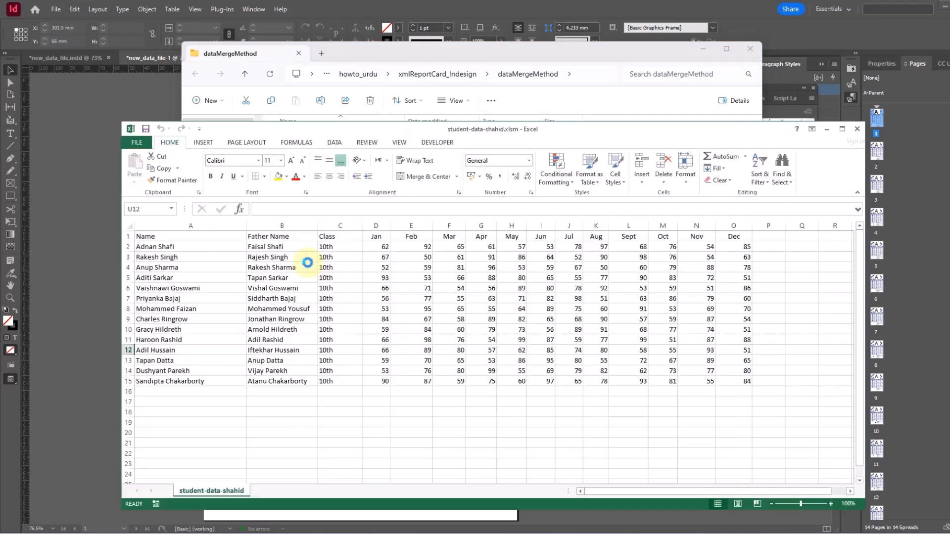
# Step: Copy the student names from A2:A15 of the worksheet and open names.txt from the dataMergeMethod folder
pyautogui.moveTo(155, 246); pyautogui.dragTo(156, 384)
pyautogui.hotkey('ctrl', 'c')
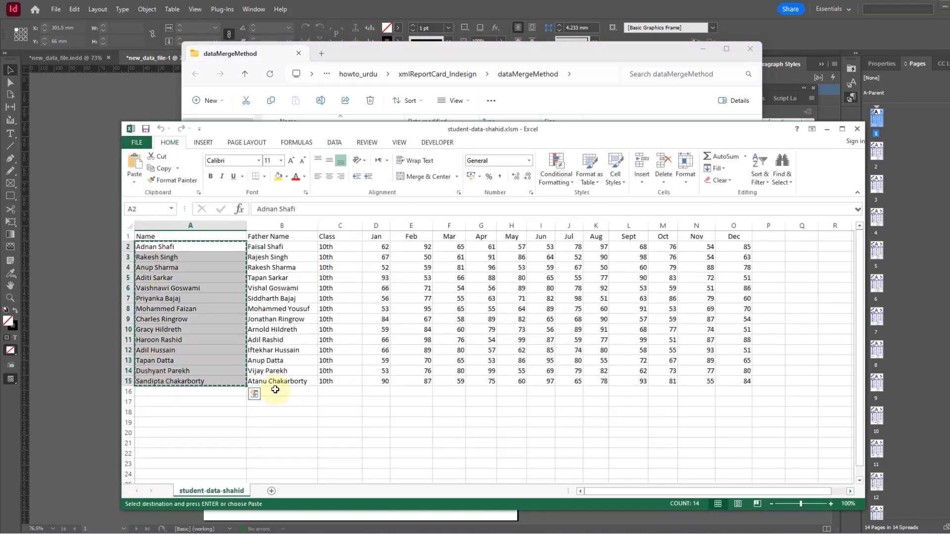
pyautogui.click(498, 533)
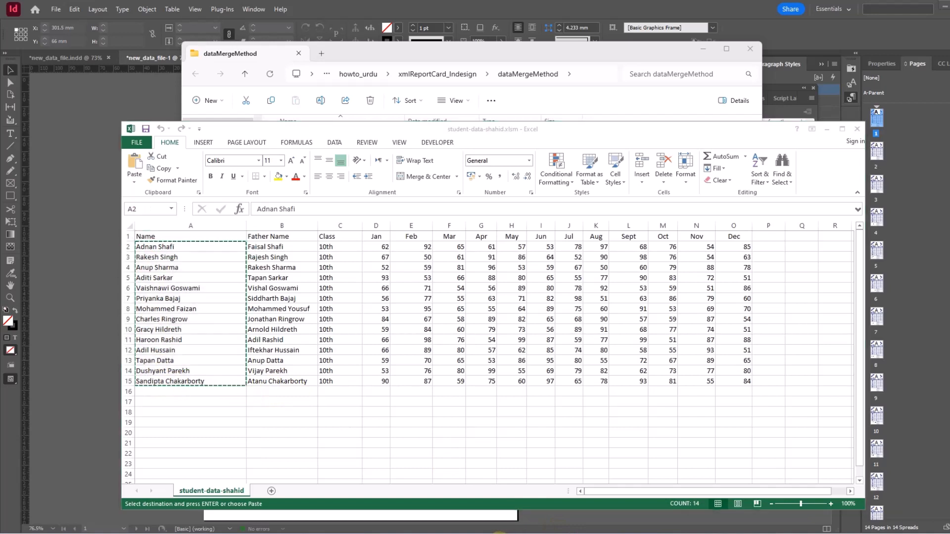
pyautogui.click(473, 506)
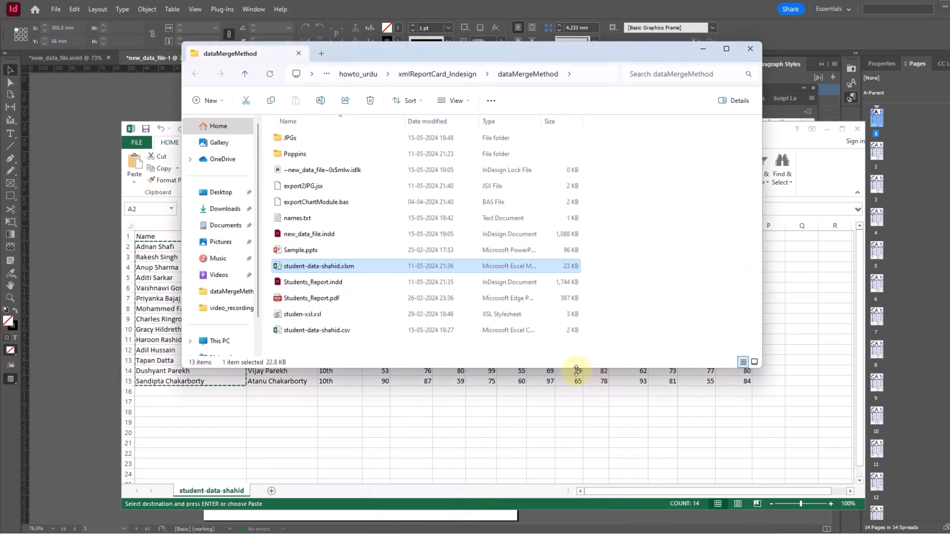
pyautogui.moveTo(575, 367); pyautogui.dragTo(572, 462)
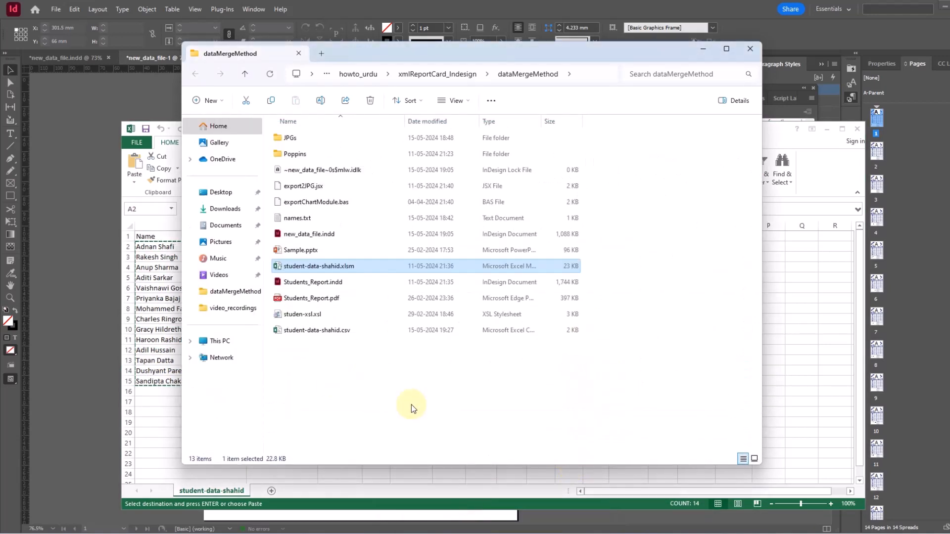
pyautogui.click(287, 220)
pyautogui.doubleClick(287, 221)
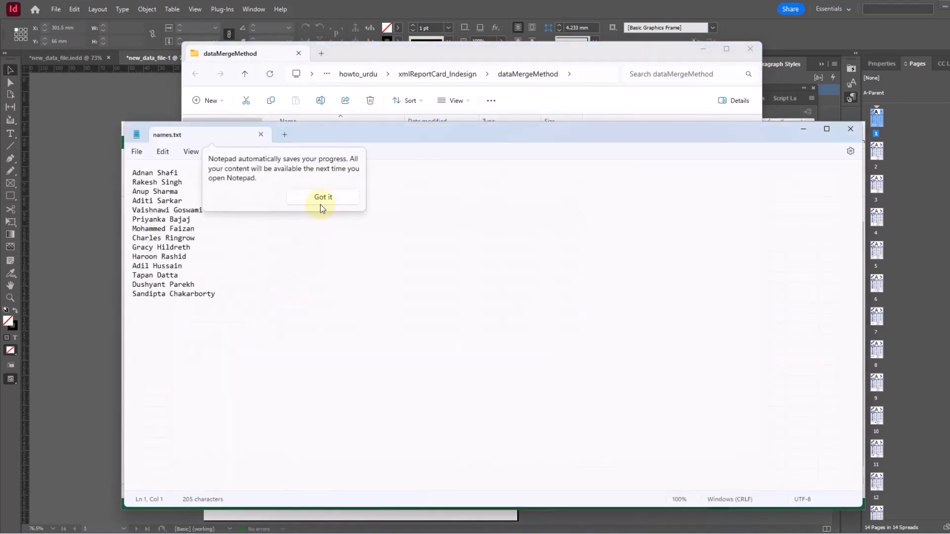
pyautogui.click(326, 203)
# Step: Replace the whole list in names.txt with the copied student names and save the file
pyautogui.moveTo(276, 314); pyautogui.dragTo(101, 166)
pyautogui.press('Right')
pyautogui.press('Return')
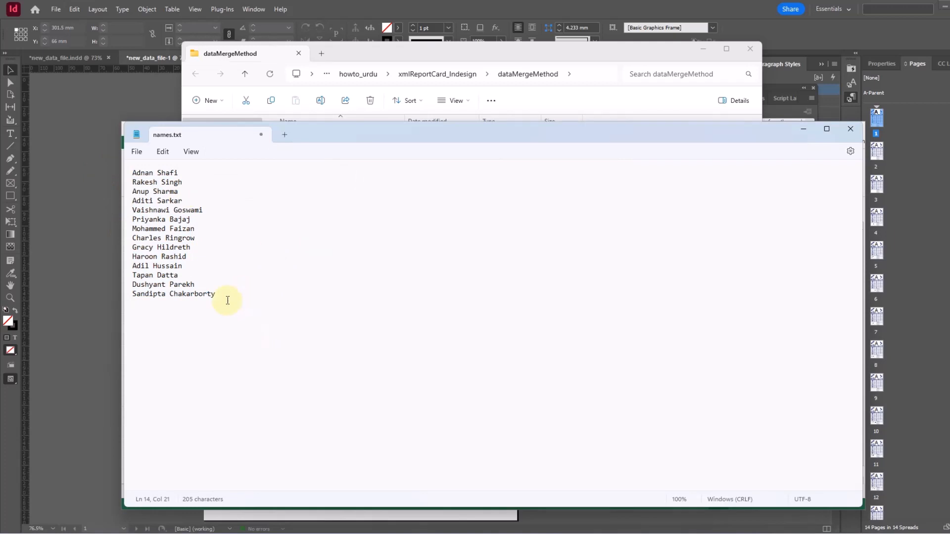
pyautogui.moveTo(227, 299); pyautogui.dragTo(158, 167)
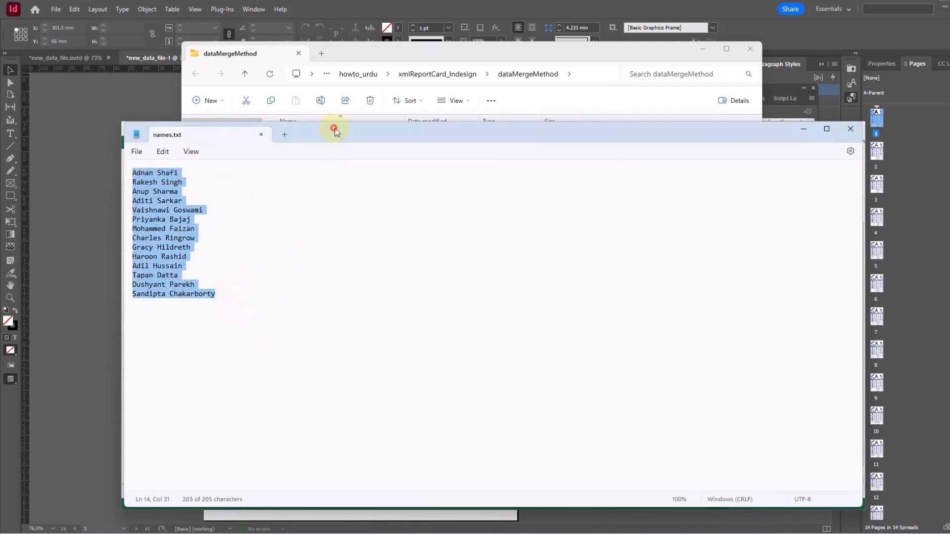
pyautogui.moveTo(334, 131); pyautogui.dragTo(560, 122)
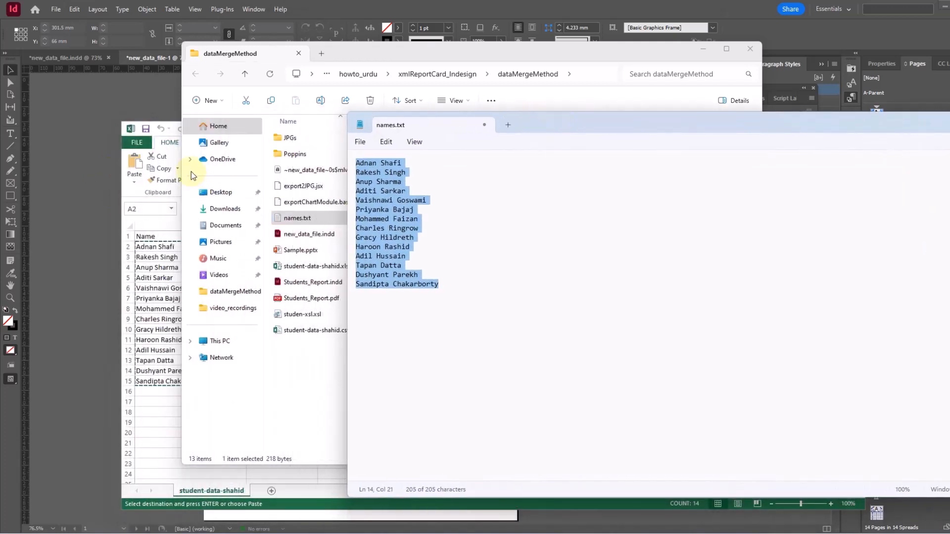
pyautogui.click(667, 323)
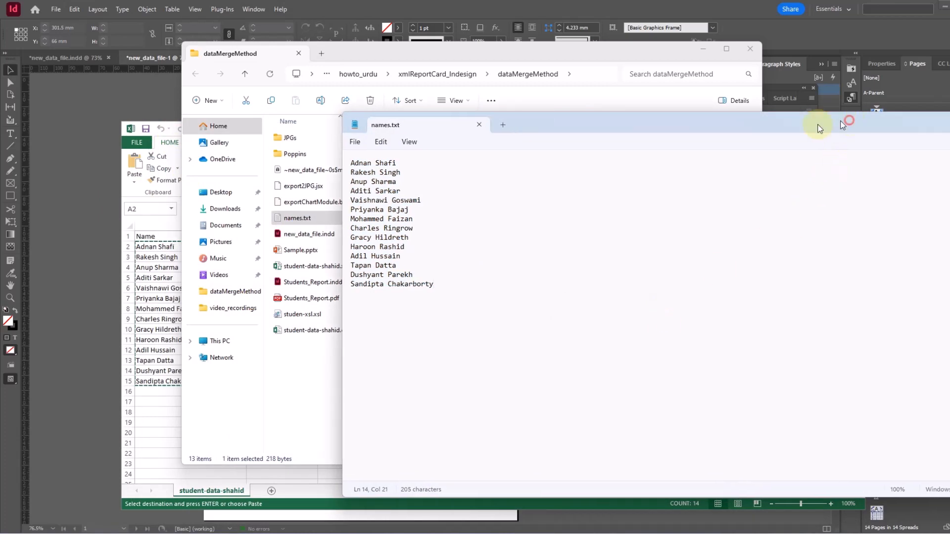
# Step: Close names.txt, the dataMergeMethod folder window and the student data workbook to return to the merged document
pyautogui.moveTo(816, 123); pyautogui.dragTo(601, 132)
pyautogui.click(863, 135)
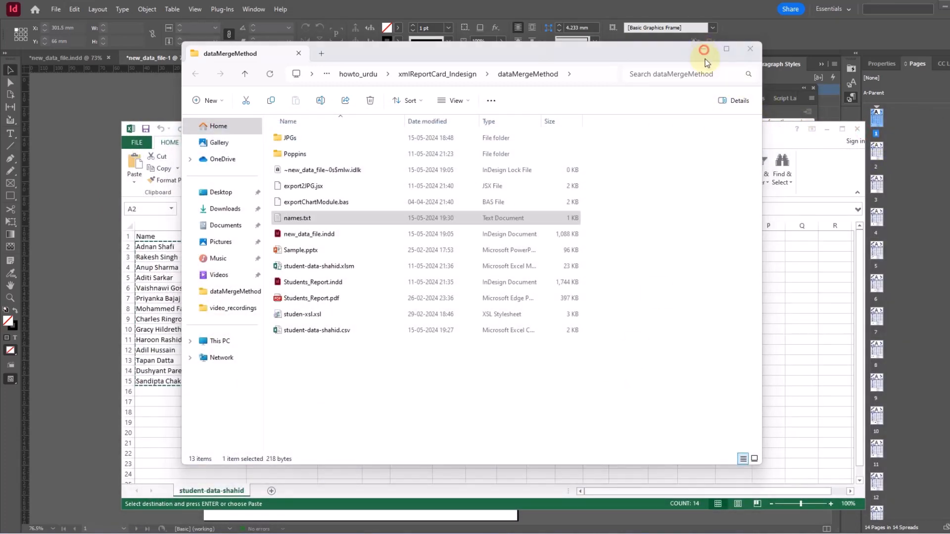
pyautogui.click(750, 49)
pyautogui.click(857, 129)
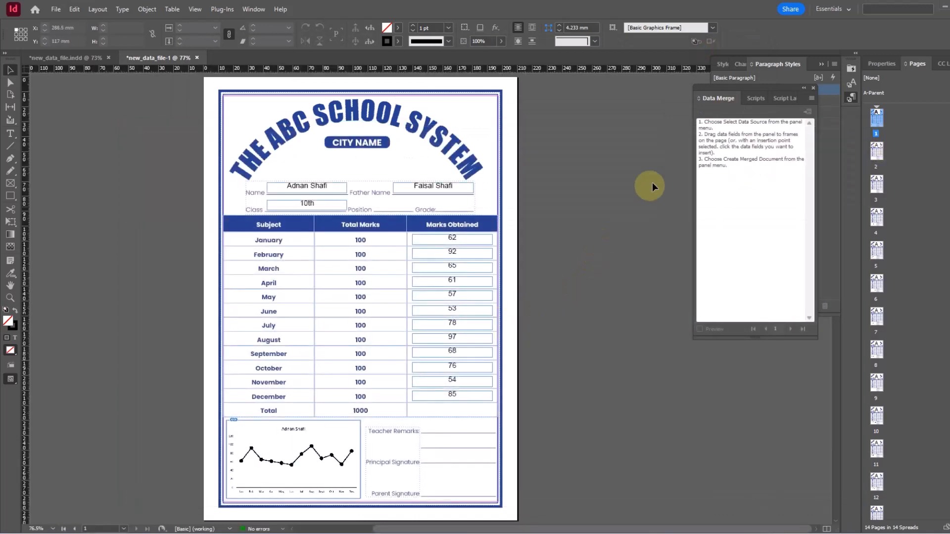
# Step: Display the available InDesign scripts and copy the export2JPG.jsx file from the dataMergeMethod folder
pyautogui.click(250, 11)
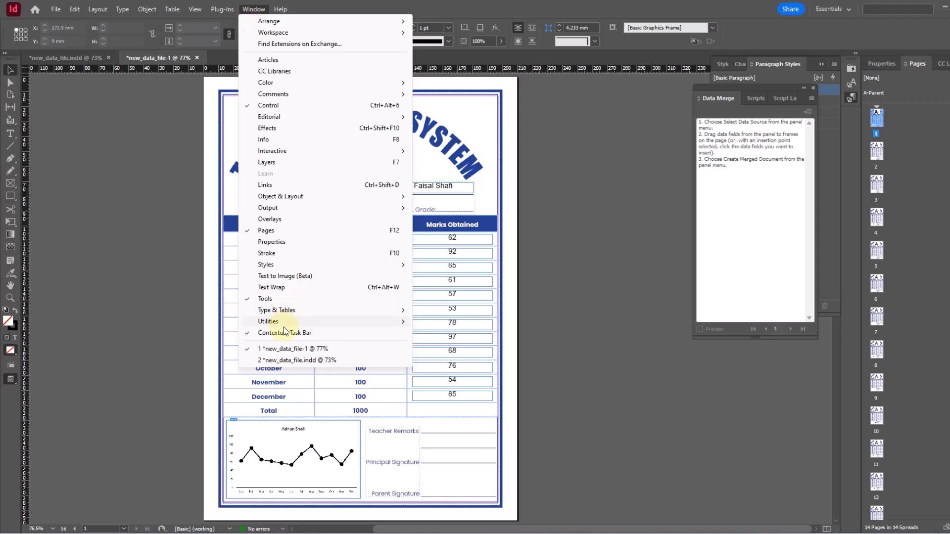
pyautogui.moveTo(277, 322)
pyautogui.click(438, 356)
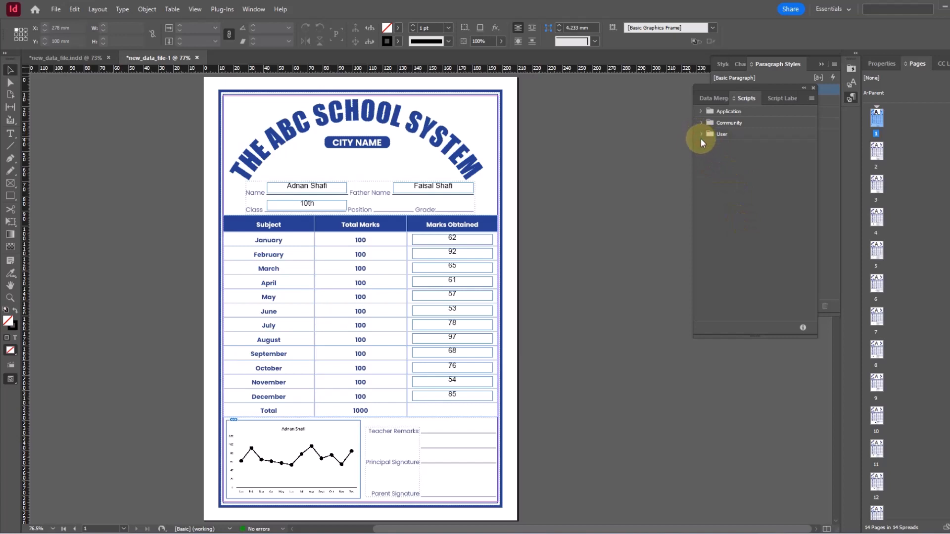
pyautogui.moveTo(502, 532)
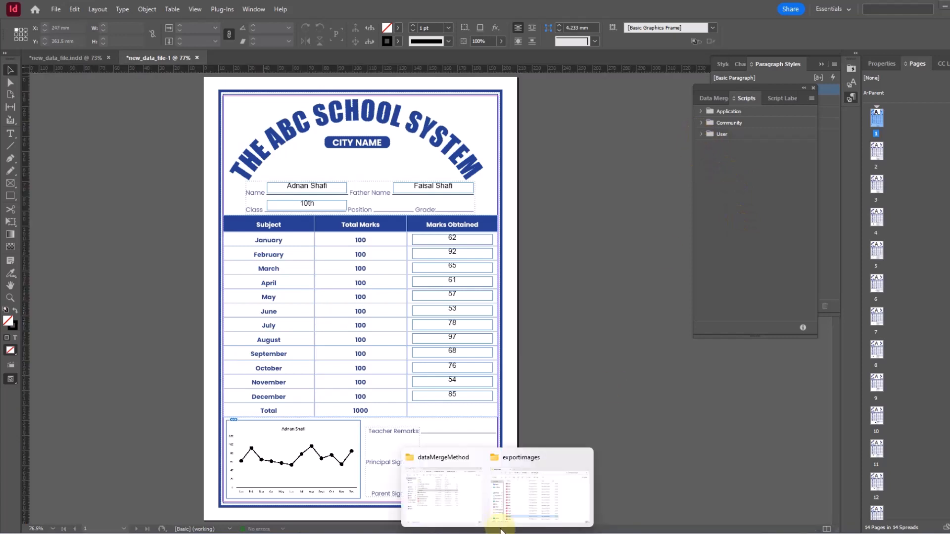
pyautogui.click(456, 494)
pyautogui.click(303, 186)
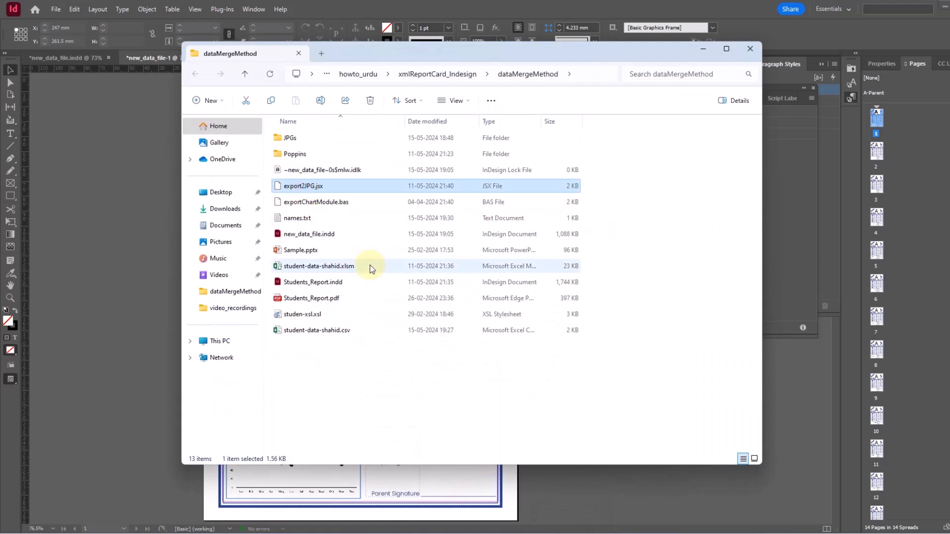
pyautogui.rightClick(322, 187)
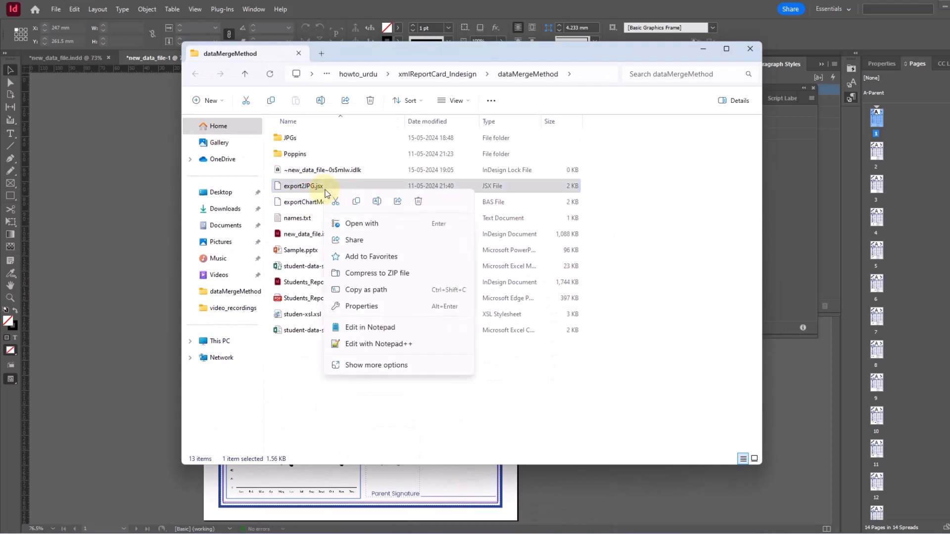
pyautogui.click(363, 205)
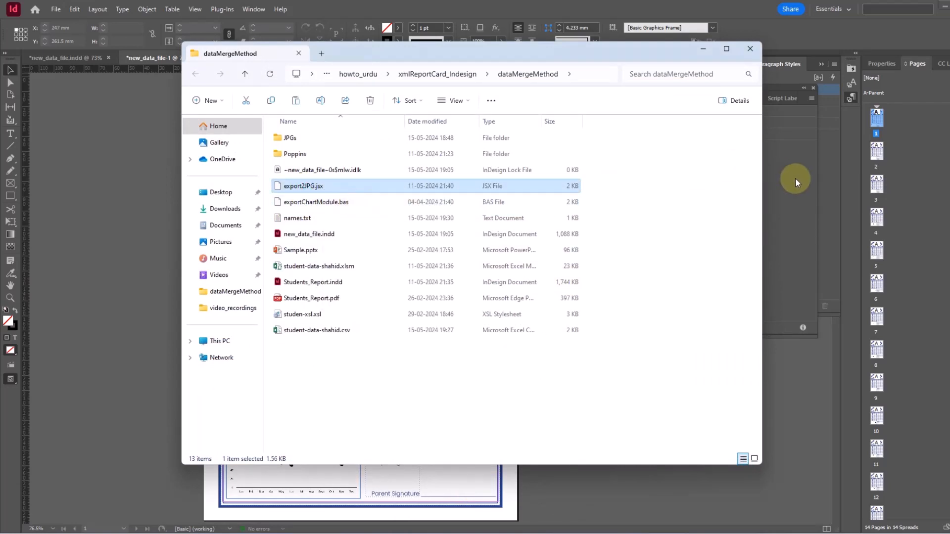
# Step: Reveal the User scripts location in the file explorer and open its Scripts Panel folder
pyautogui.click(797, 180)
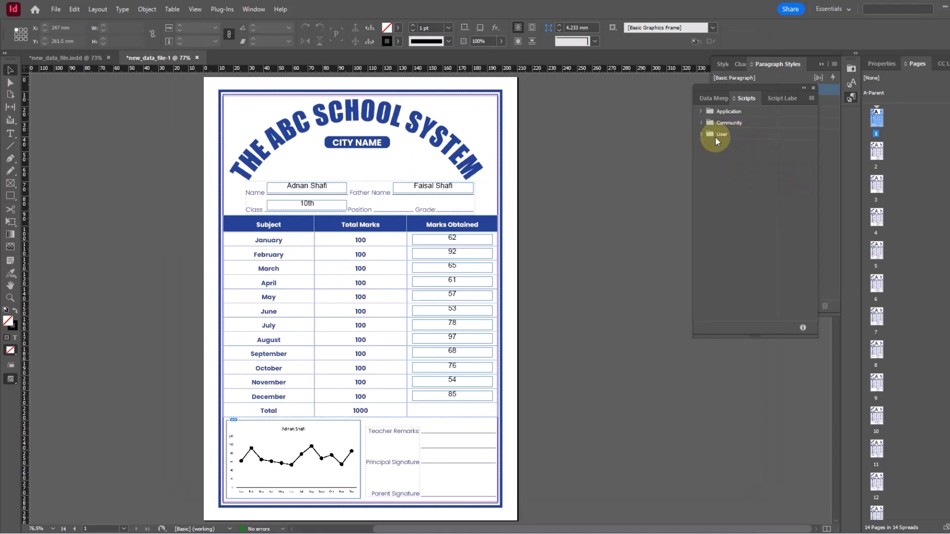
pyautogui.click(721, 135)
pyautogui.click(701, 134)
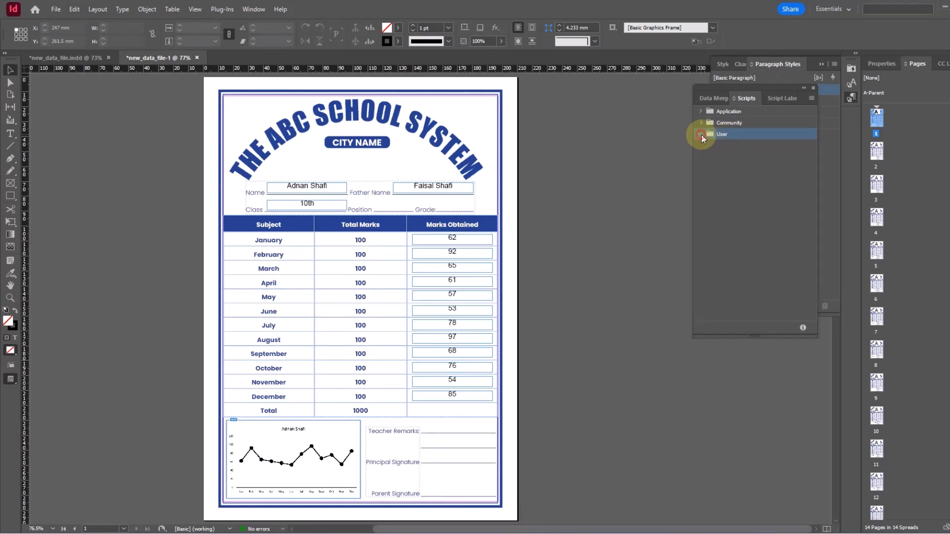
pyautogui.rightClick(729, 135)
pyautogui.click(751, 144)
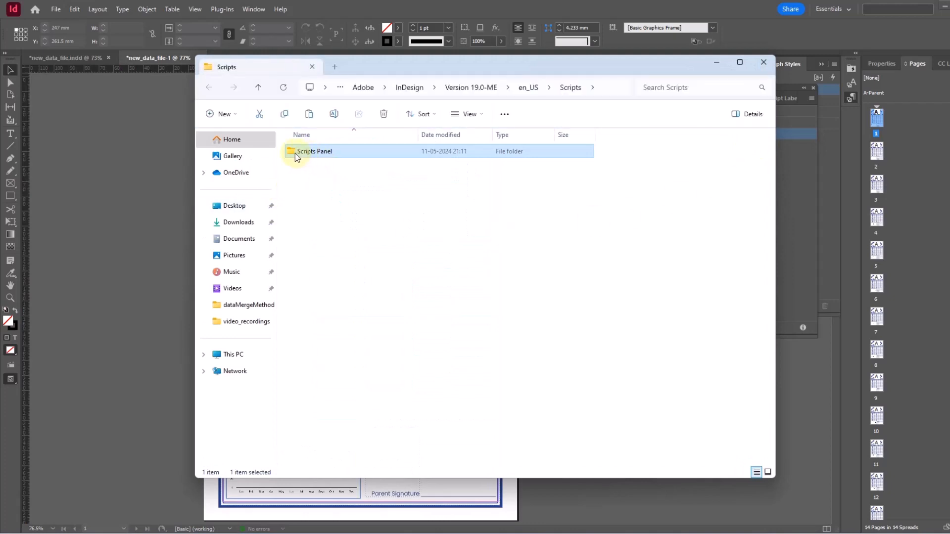
pyautogui.doubleClick(296, 153)
# Step: Paste export2JPG.jsx into the Scripts Panel folder and minimise the folder window
pyautogui.rightClick(436, 268)
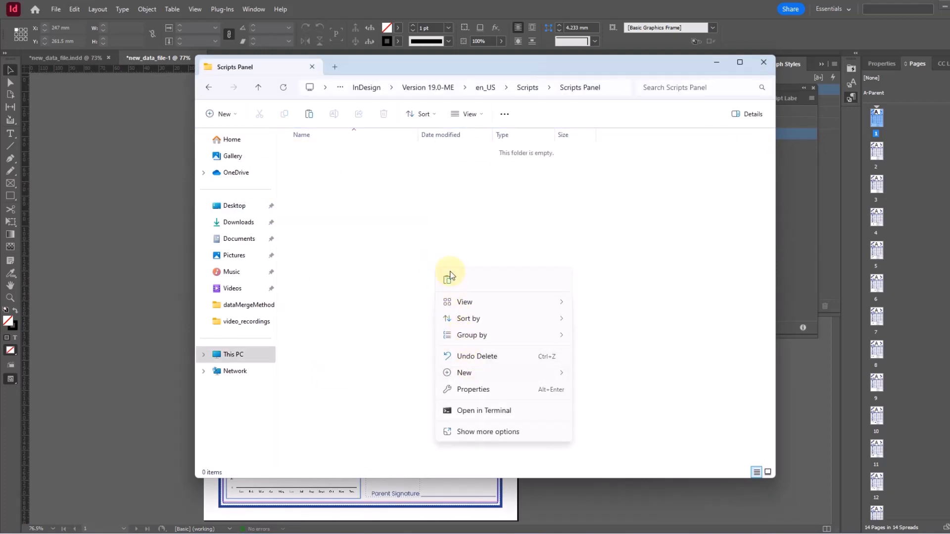
pyautogui.click(545, 229)
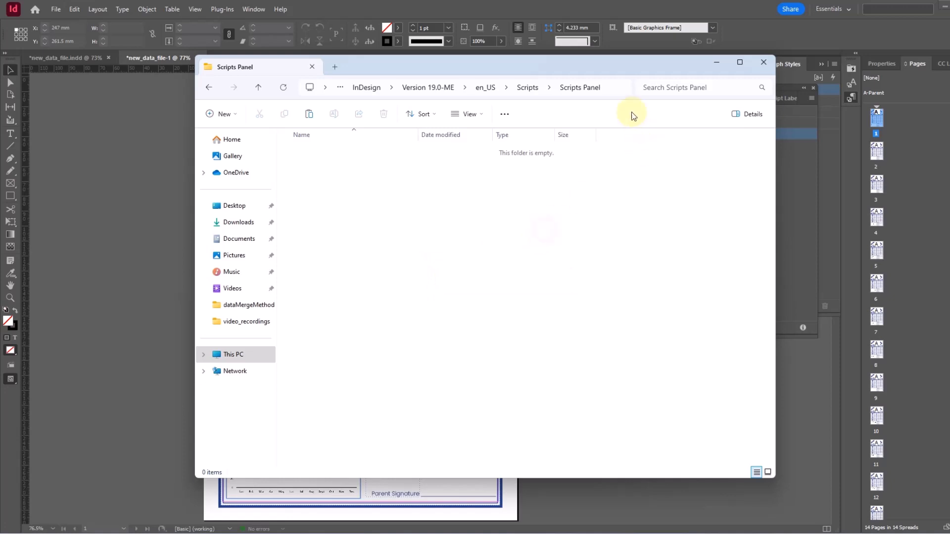
pyautogui.hotkey('ctrl', 'v')
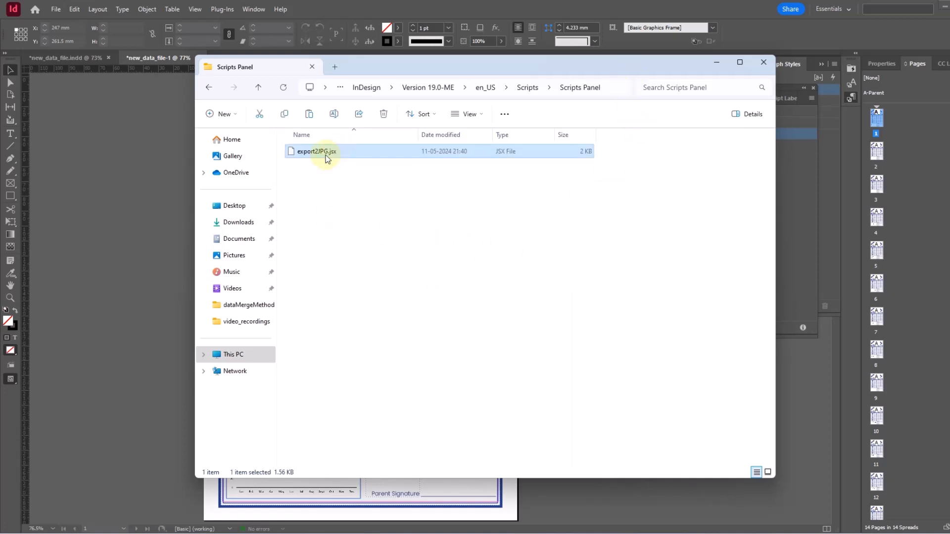
pyautogui.click(713, 63)
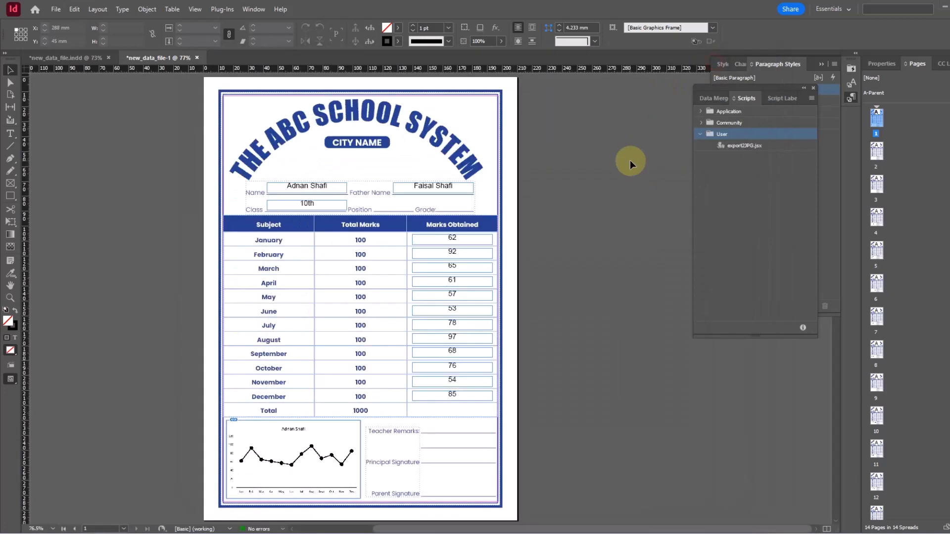
# Step: Open the installed export2JPG.jsx in Notepad++, look over its export code, and close the editor
pyautogui.moveTo(554, 527)
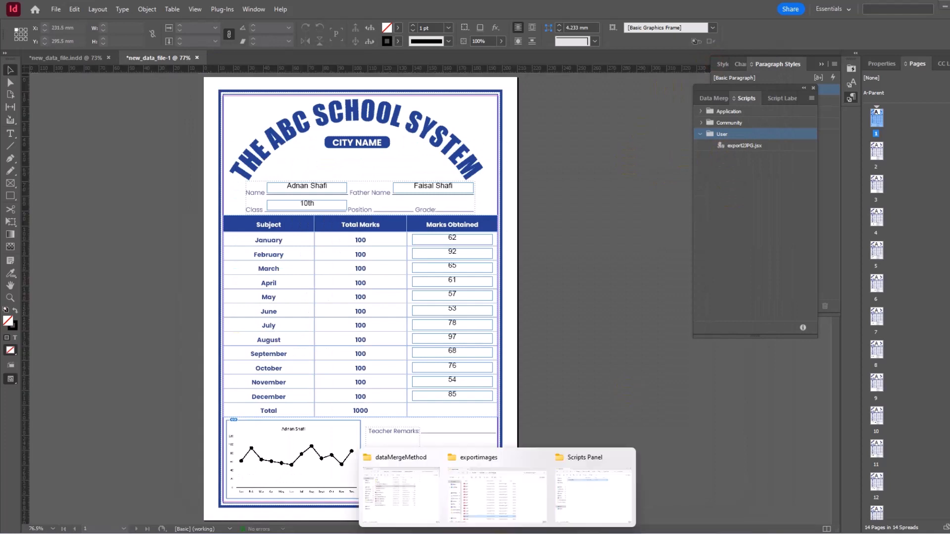
pyautogui.click(603, 487)
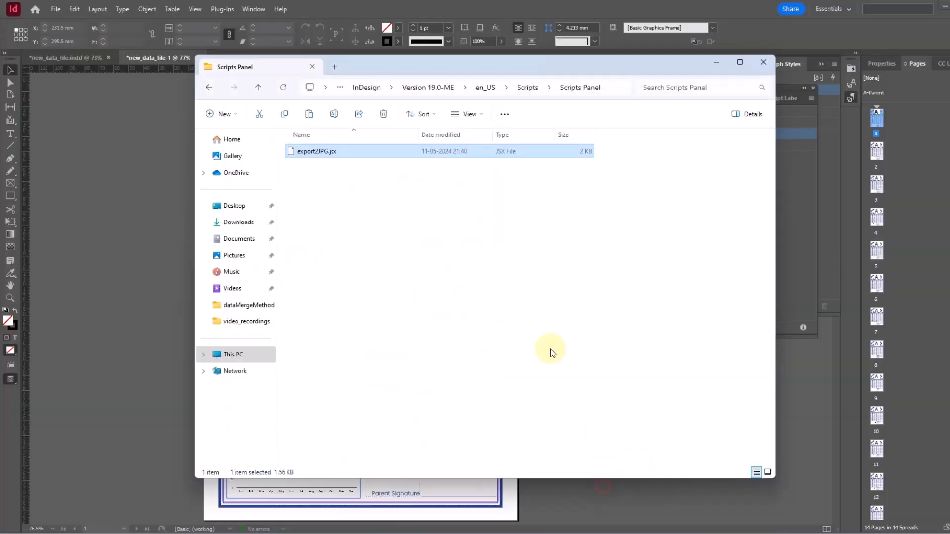
pyautogui.rightClick(328, 153)
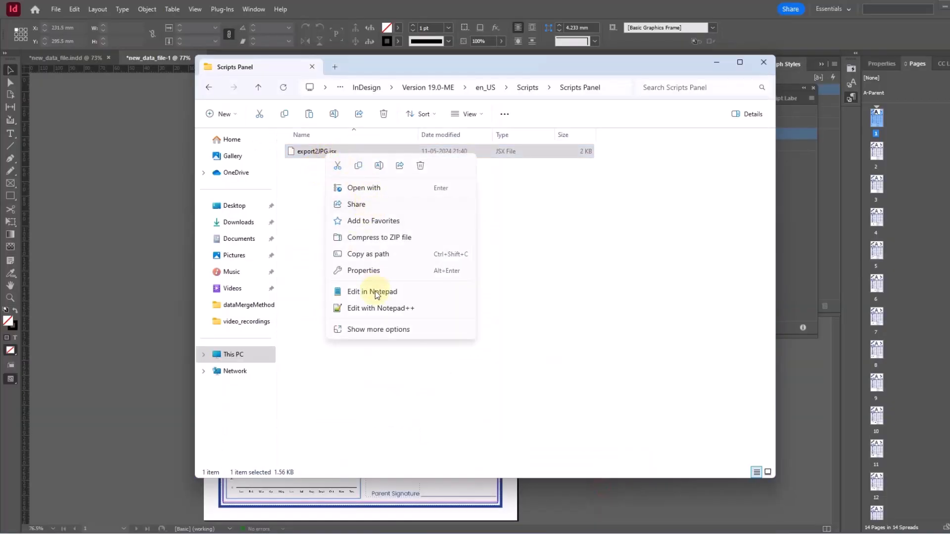
pyautogui.click(373, 310)
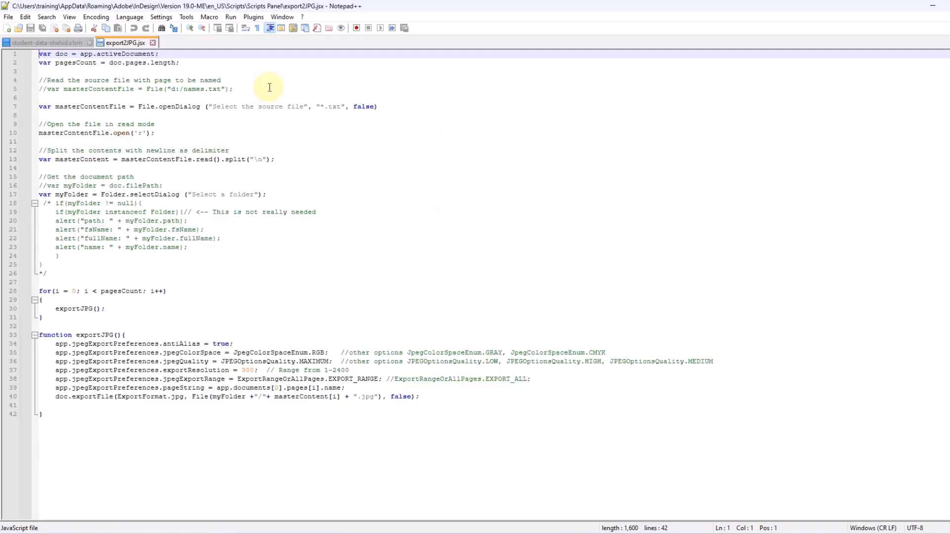
pyautogui.click(88, 43)
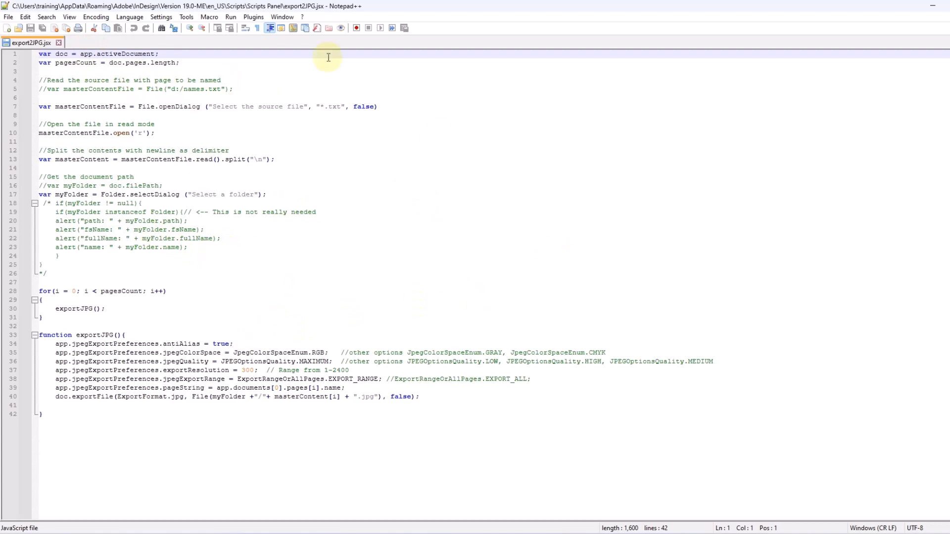
pyautogui.click(58, 44)
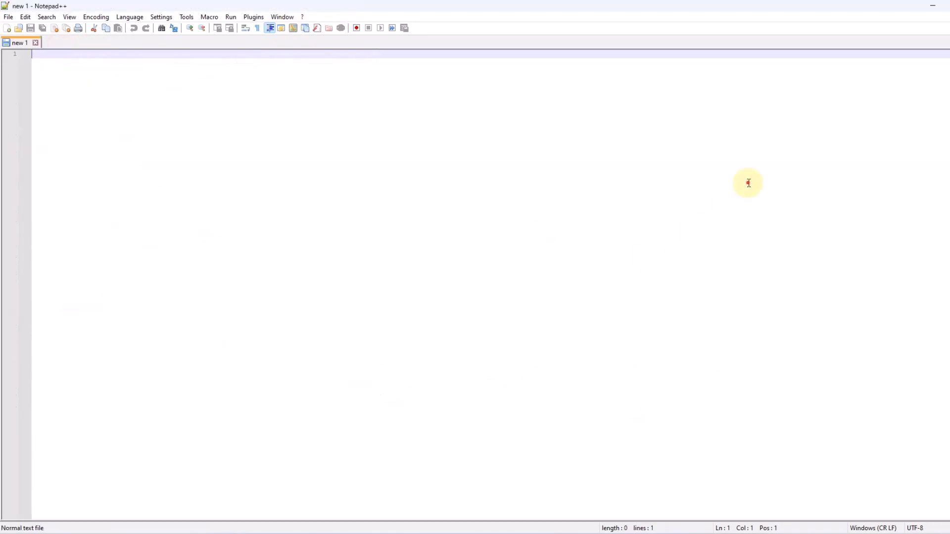
pyautogui.click(949, 6)
pyautogui.click(101, 217)
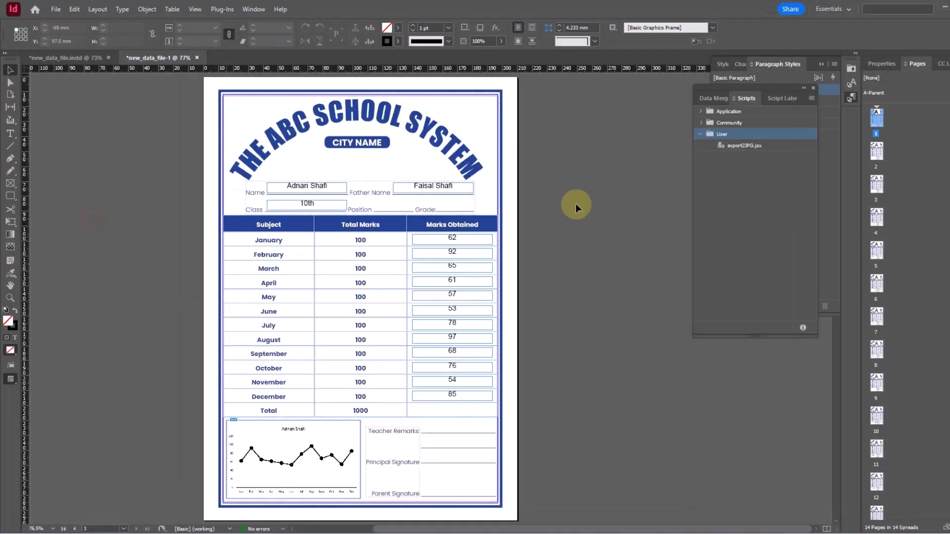
# Step: Run the export2JPG.jsx user script on the merged document and select names.txt as its source file
pyautogui.doubleClick(741, 147)
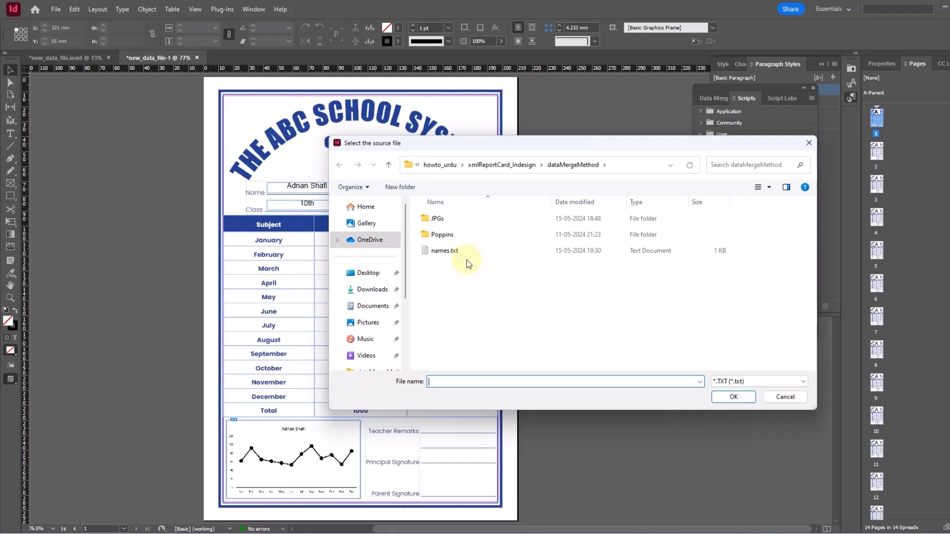
pyautogui.click(446, 252)
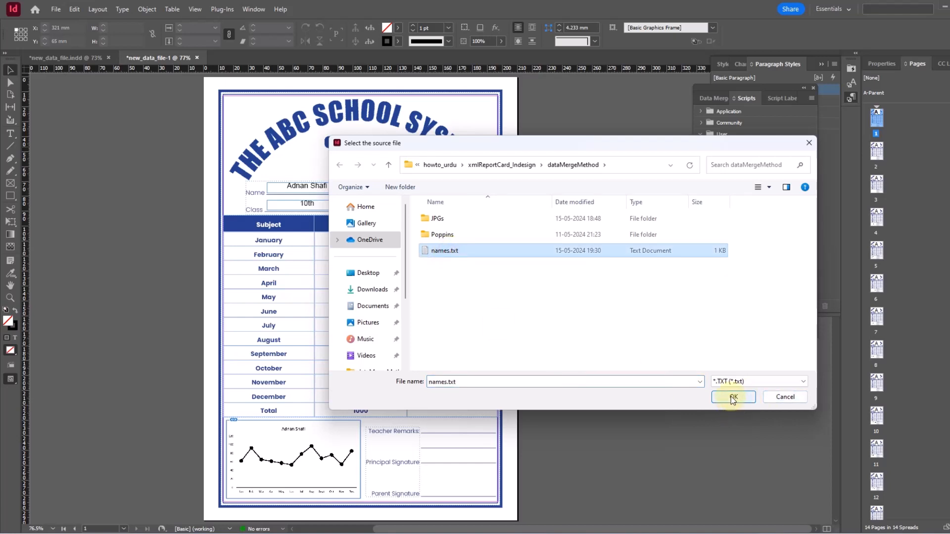
pyautogui.click(508, 304)
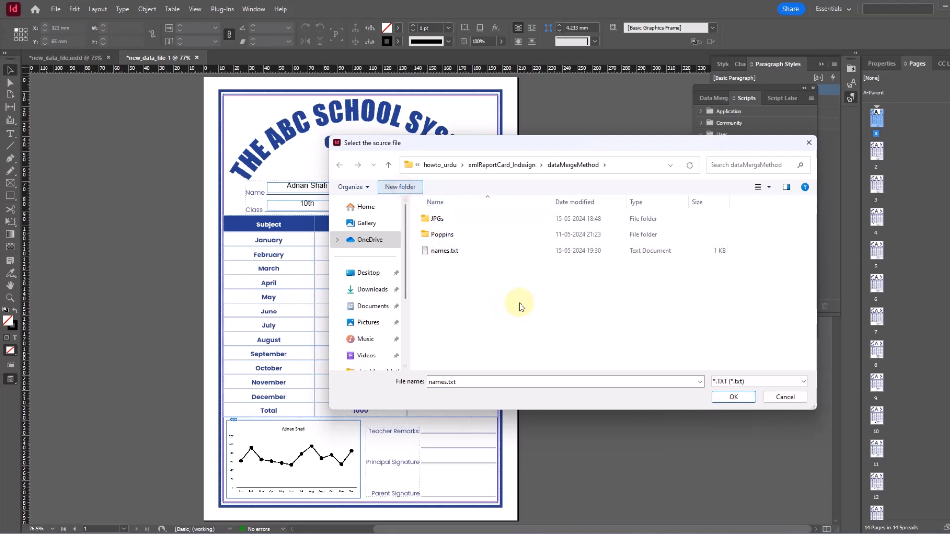
pyautogui.hotkey('ctrl', 'shift', 'n')
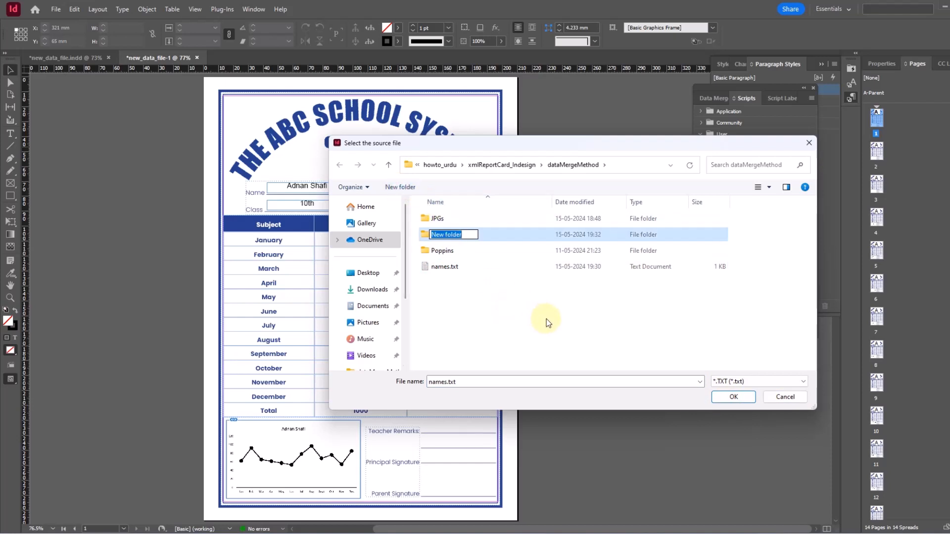
pyautogui.click(512, 292)
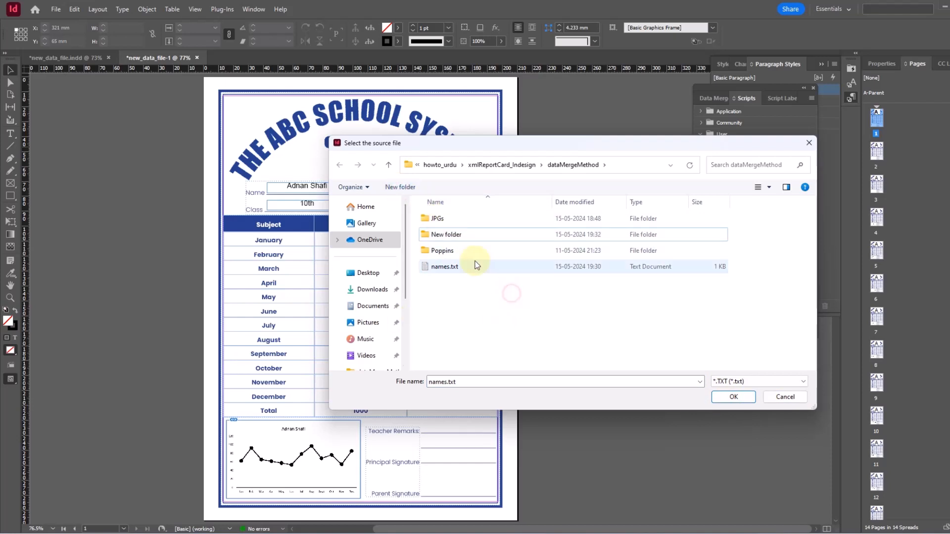
pyautogui.rightClick(459, 236)
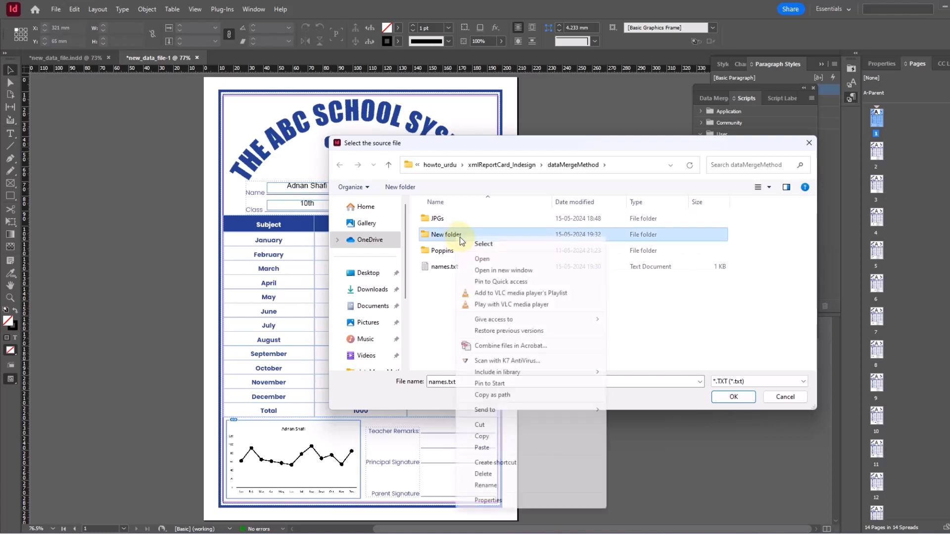
pyautogui.click(485, 475)
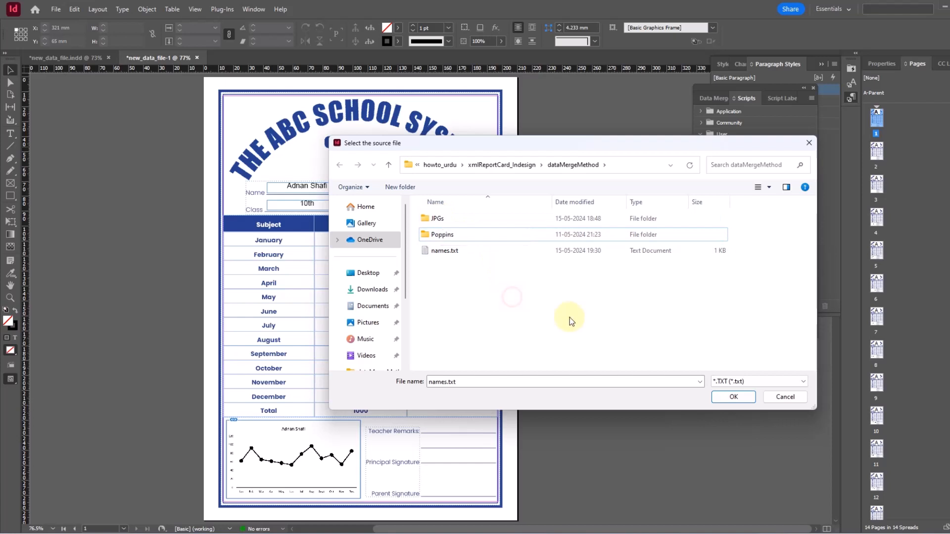
# Step: Confirm names.txt as the script's source file and export the pages into a new desktop folder named forJPG
pyautogui.click(444, 251)
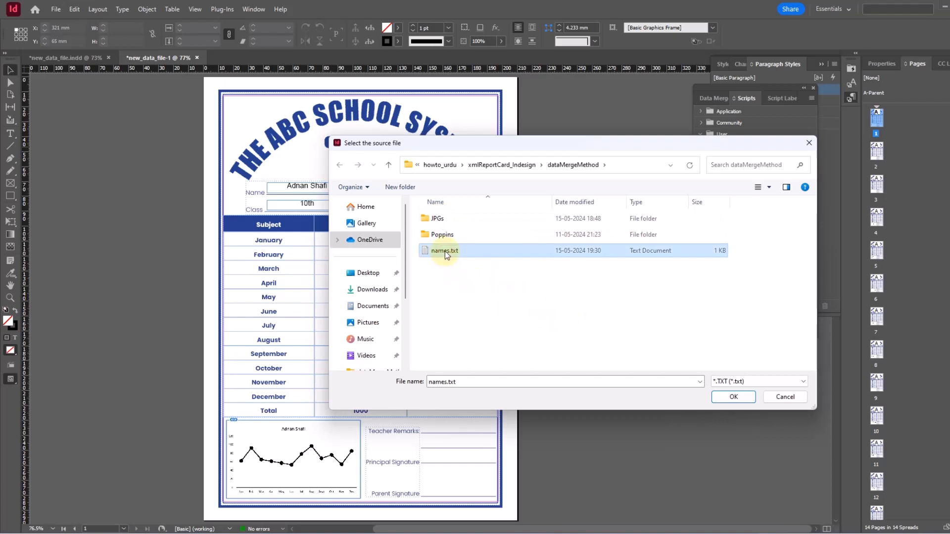
pyautogui.click(734, 397)
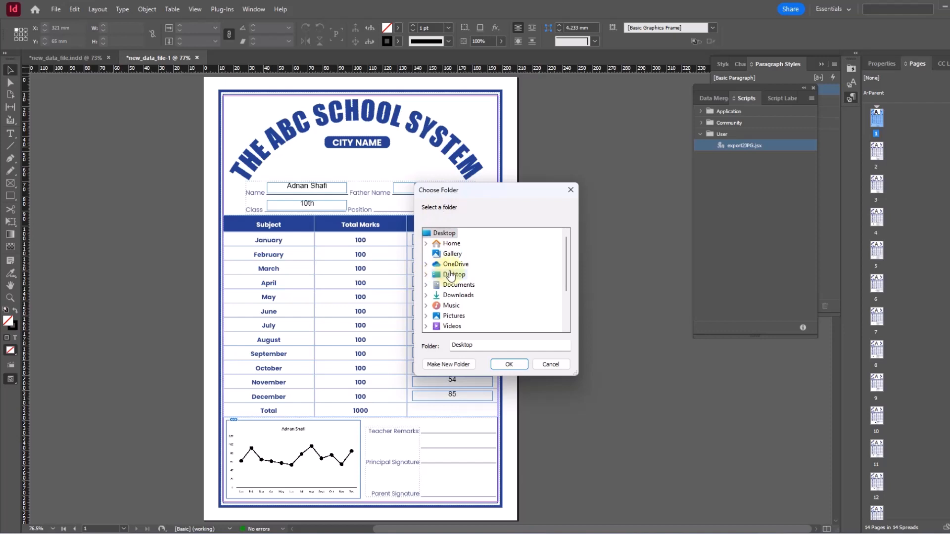
pyautogui.scroll(-2, 465, 282)
pyautogui.scroll(2, 487, 290)
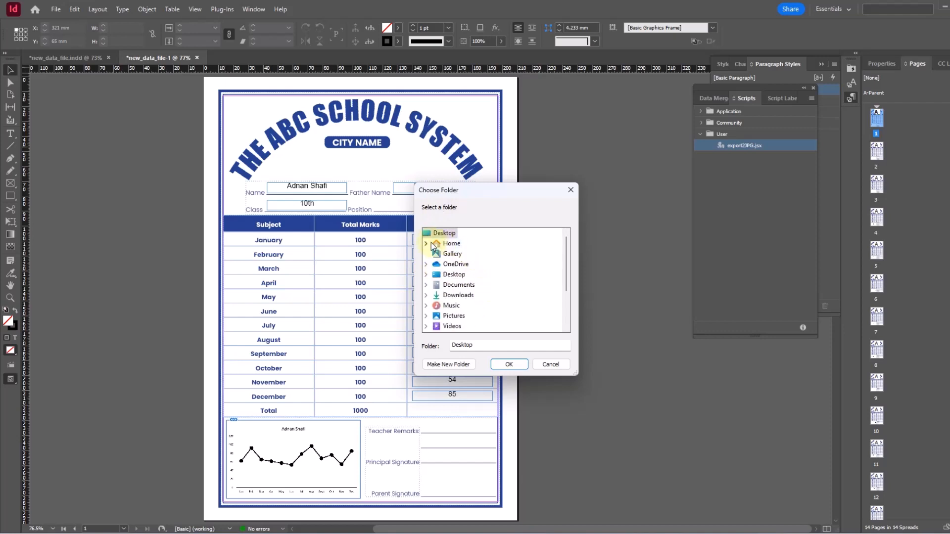
pyautogui.scroll(-3, 523, 318)
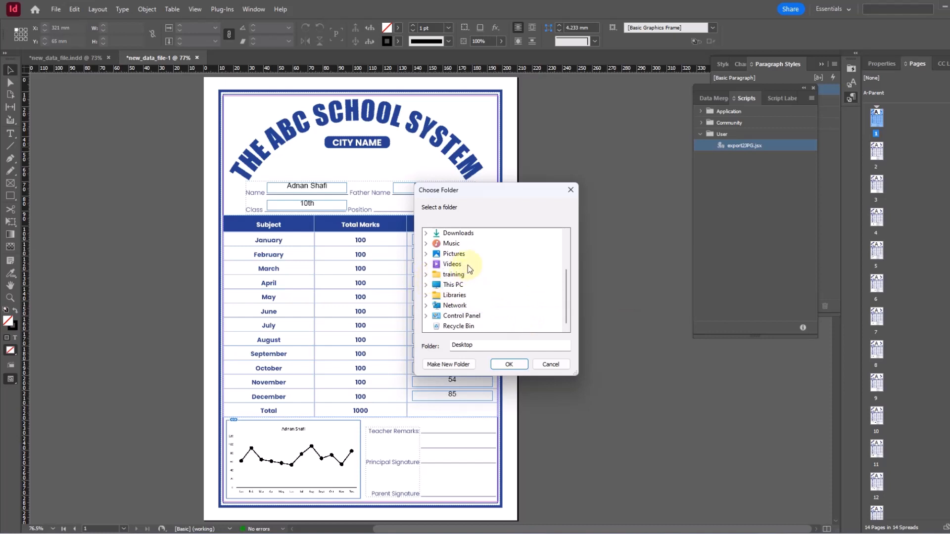
pyautogui.scroll(3, 468, 265)
pyautogui.scroll(-3, 480, 284)
pyautogui.scroll(5, 514, 298)
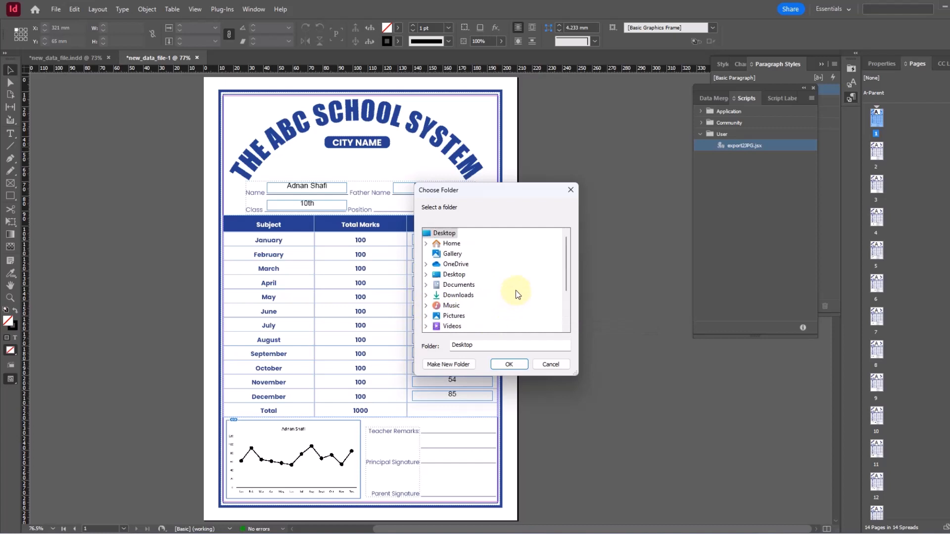
pyautogui.click(447, 365)
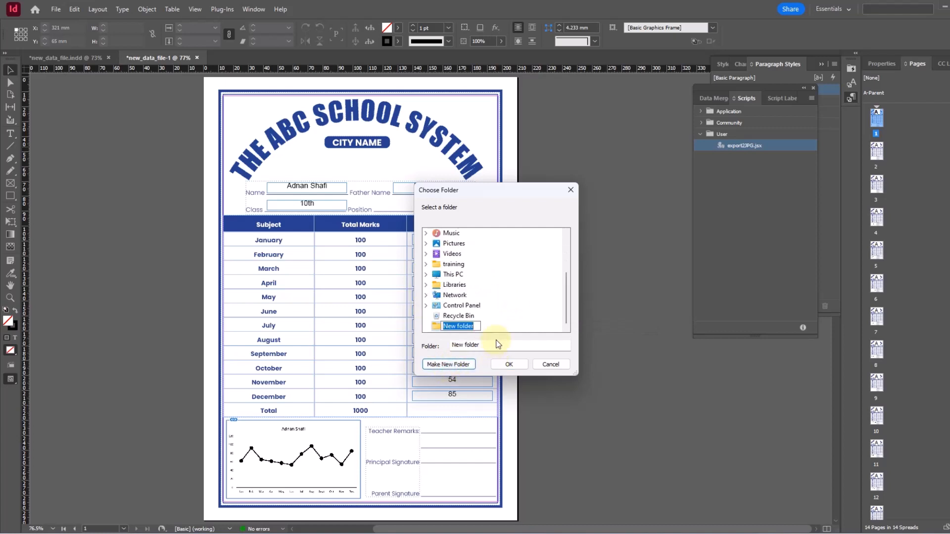
pyautogui.write('forJPG')
pyautogui.press('Return')
pyautogui.click(507, 366)
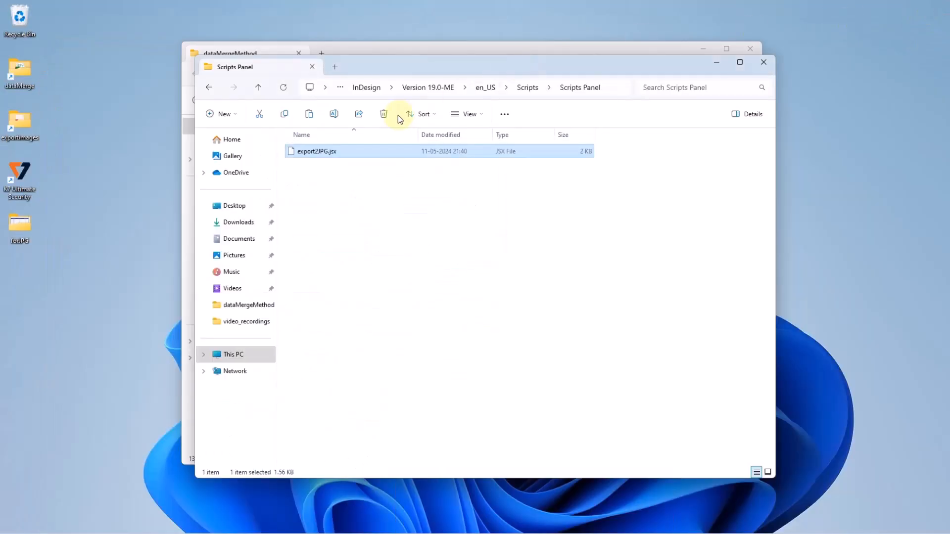
# Step: Open the forJPG folder on the desktop and inspect the first exported report card in the image viewer
pyautogui.doubleClick(23, 225)
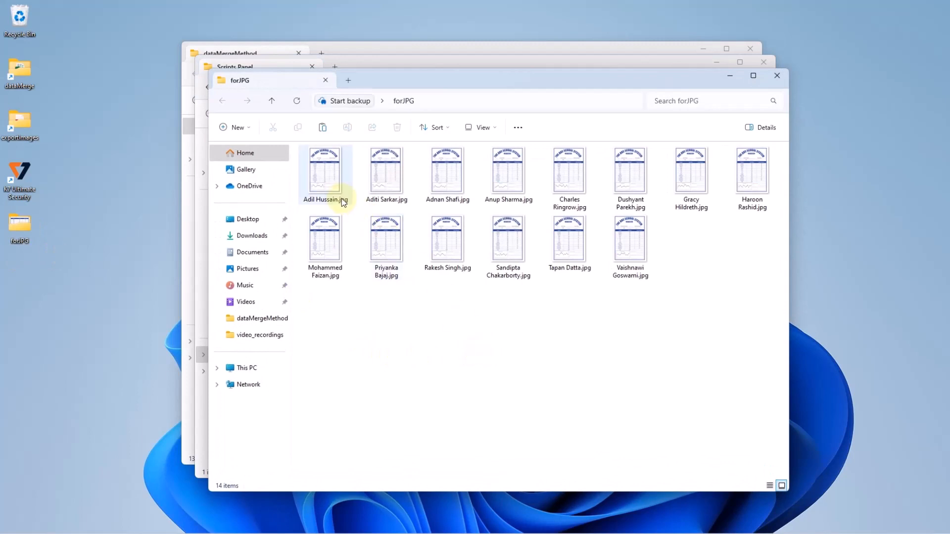
pyautogui.click(324, 181)
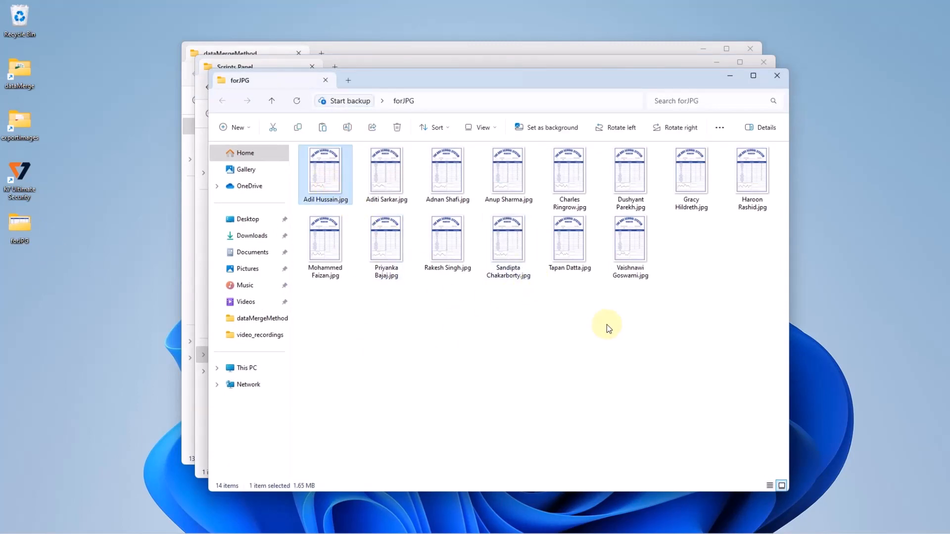
pyautogui.click(630, 320)
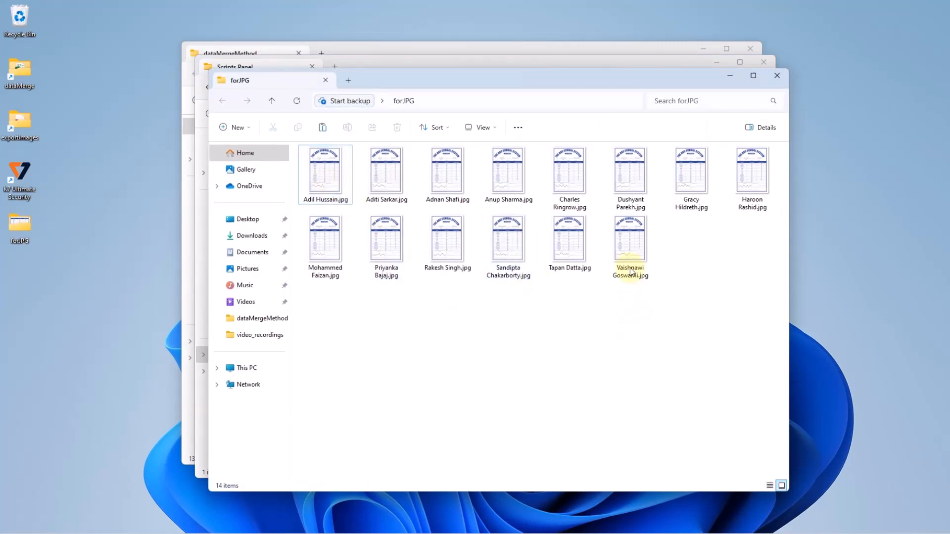
pyautogui.click(327, 183)
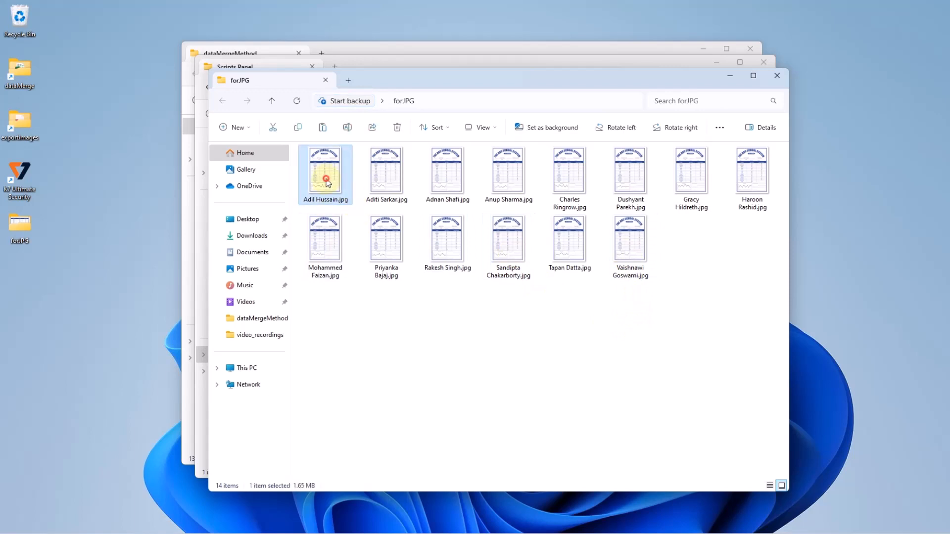
pyautogui.doubleClick(327, 183)
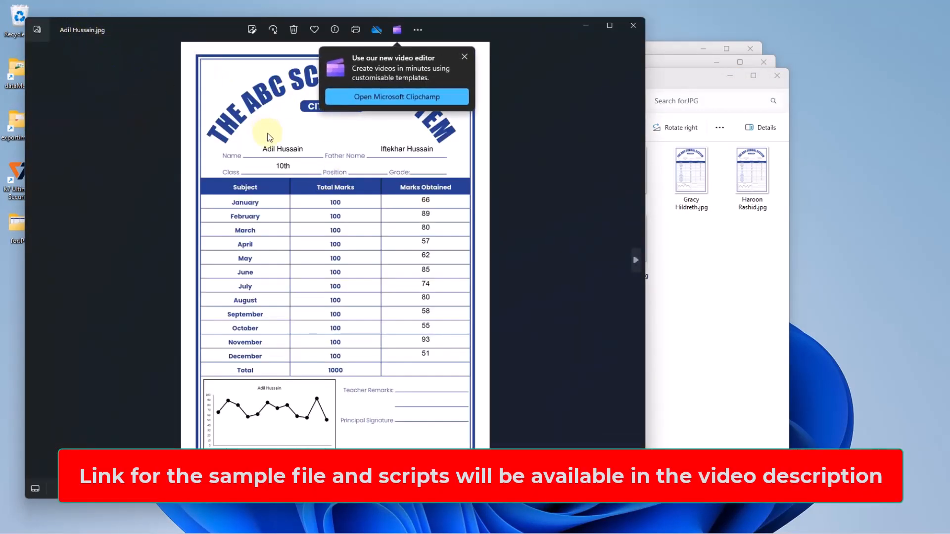
pyautogui.click(465, 57)
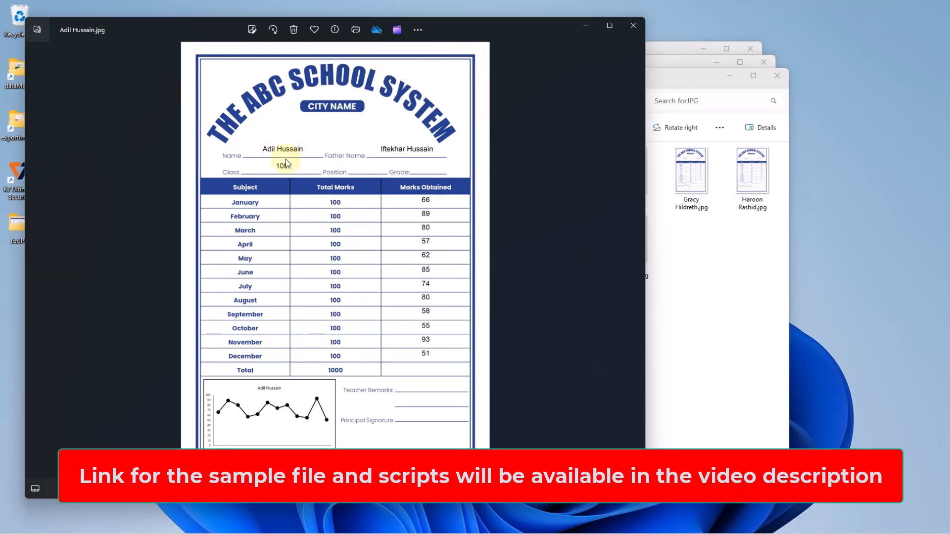
pyautogui.click(634, 25)
# Step: View several other exported report cards one by one to compare each file name with the student name
pyautogui.doubleClick(569, 181)
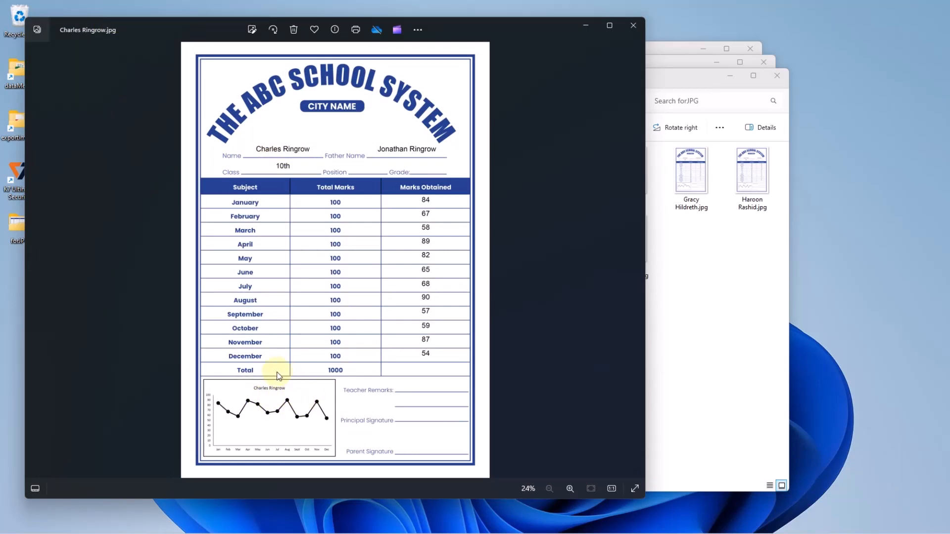
pyautogui.click(634, 28)
pyautogui.doubleClick(569, 240)
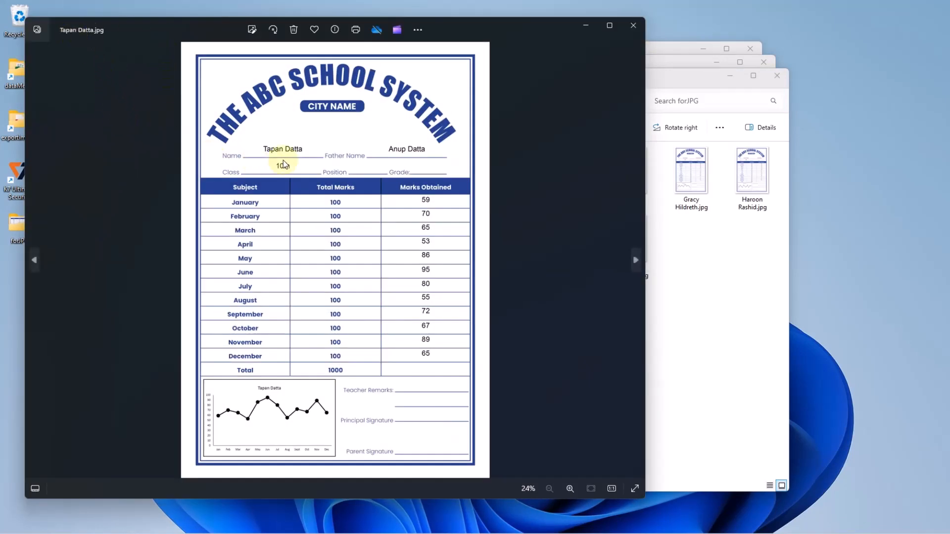
pyautogui.click(633, 26)
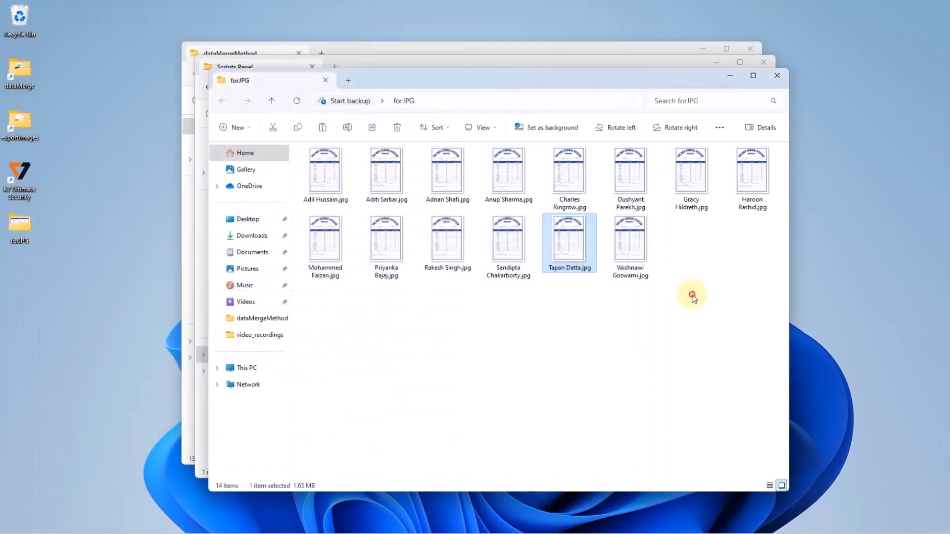
pyautogui.doubleClick(452, 242)
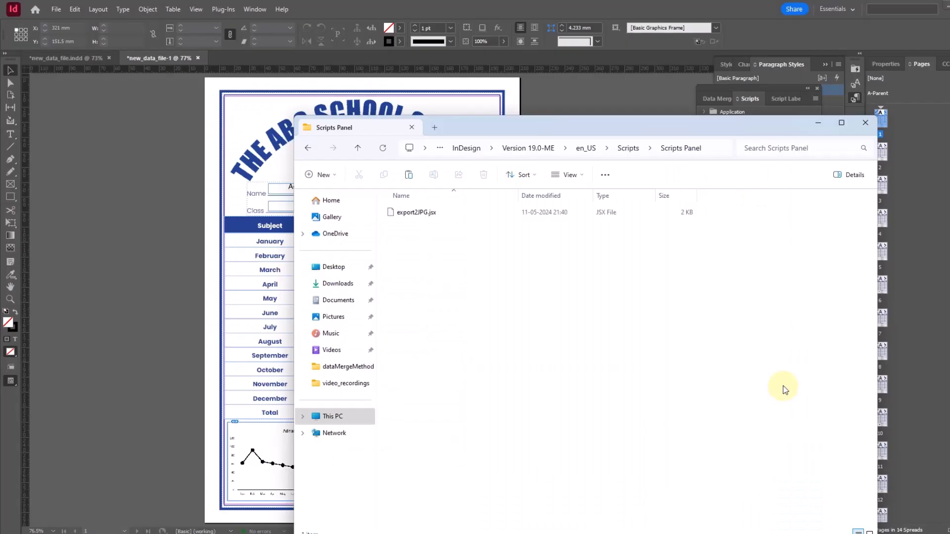
# Step: Minimise the Scripts Panel folder window and look over all the student-named JPEG files in the forJPG folder
pyautogui.click(818, 123)
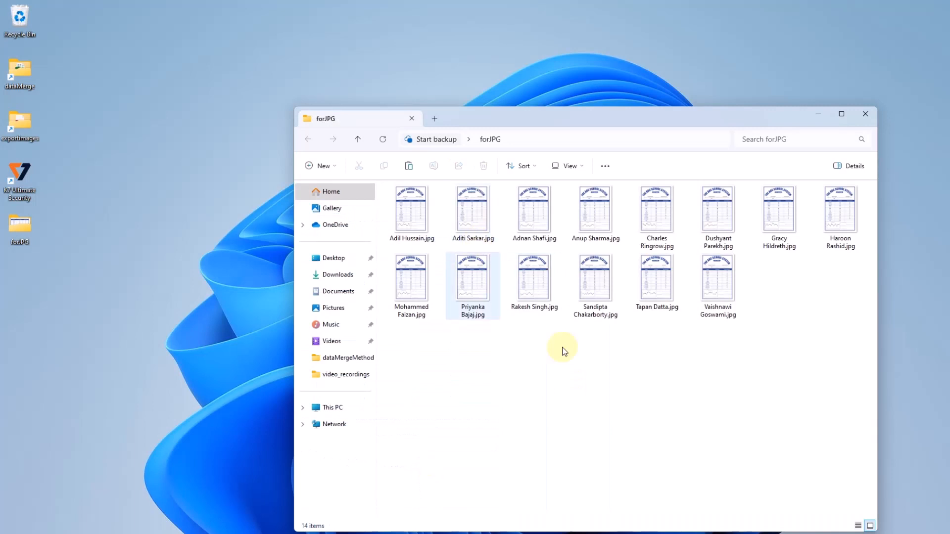
pyautogui.moveTo(863, 295); pyautogui.dragTo(385, 188)
pyautogui.click(498, 373)
pyautogui.click(415, 224)
pyautogui.click(470, 226)
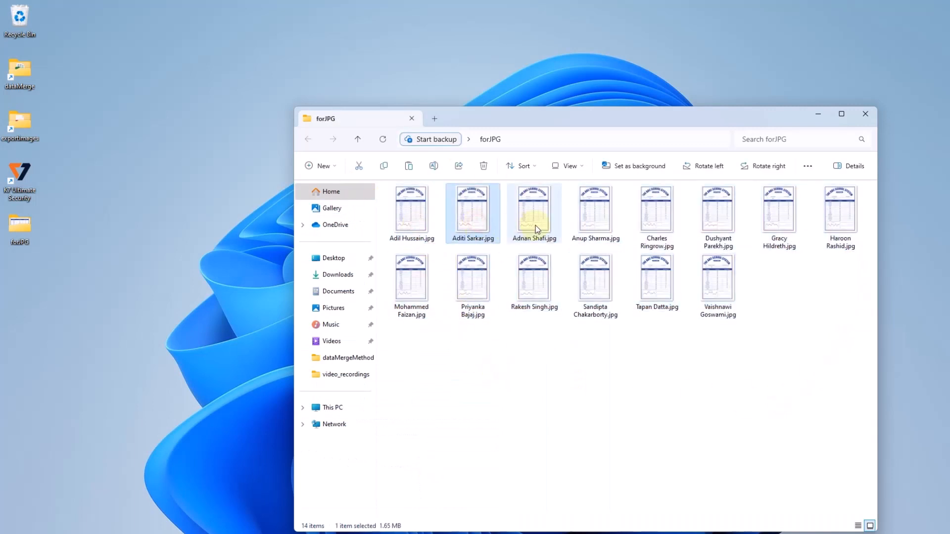
pyautogui.click(590, 225)
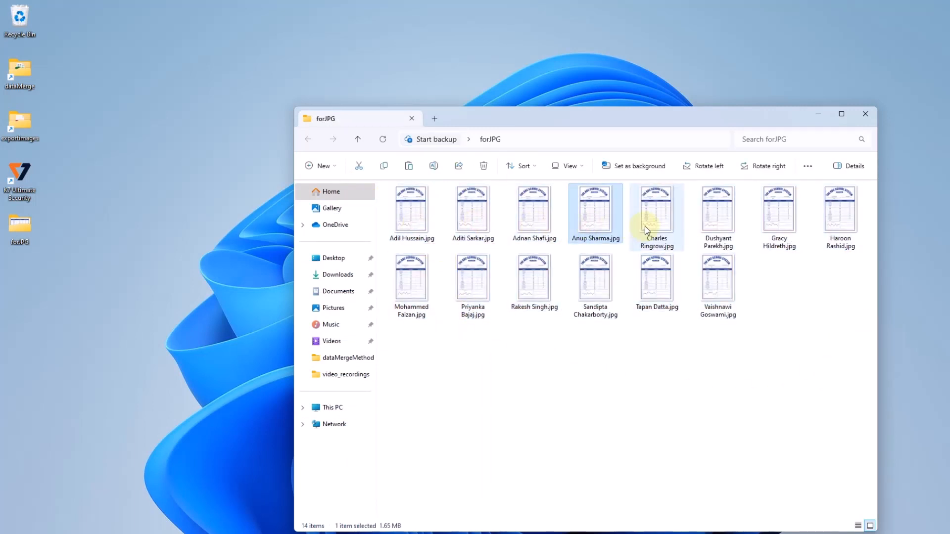
pyautogui.click(840, 231)
pyautogui.moveTo(847, 428); pyautogui.dragTo(388, 178)
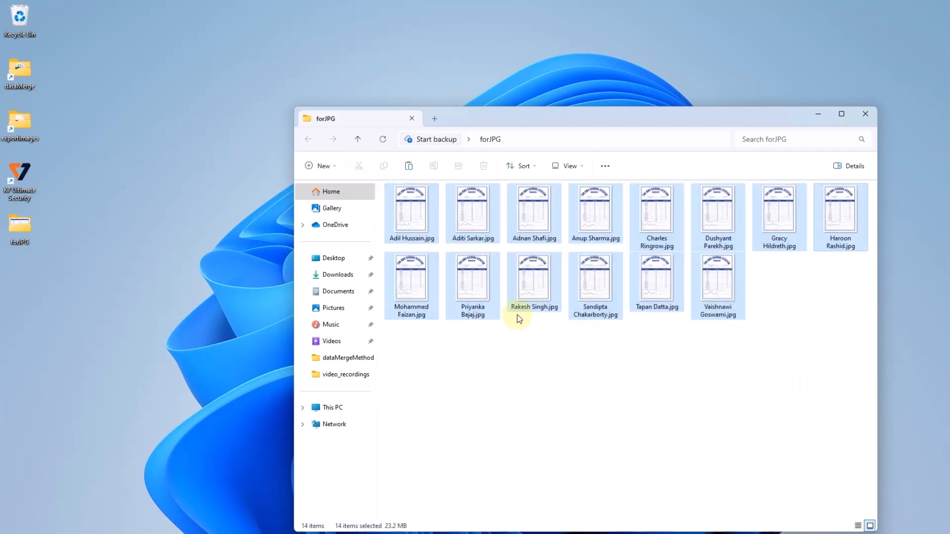
pyautogui.click(581, 434)
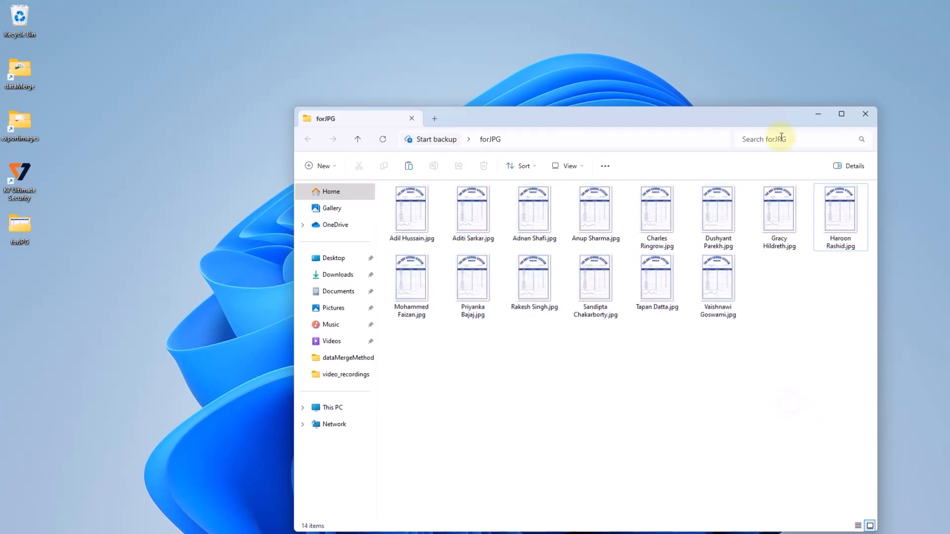
pyautogui.moveTo(714, 118); pyautogui.dragTo(767, 76)
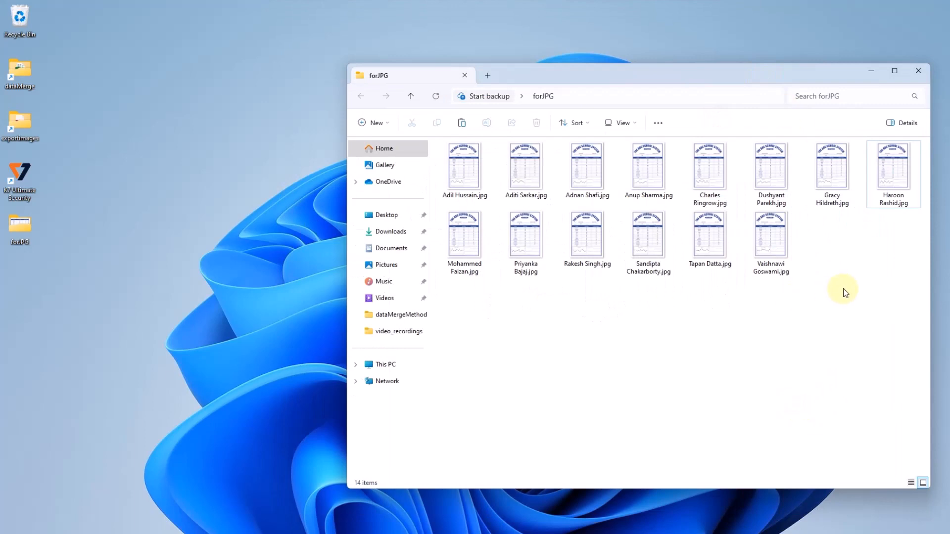